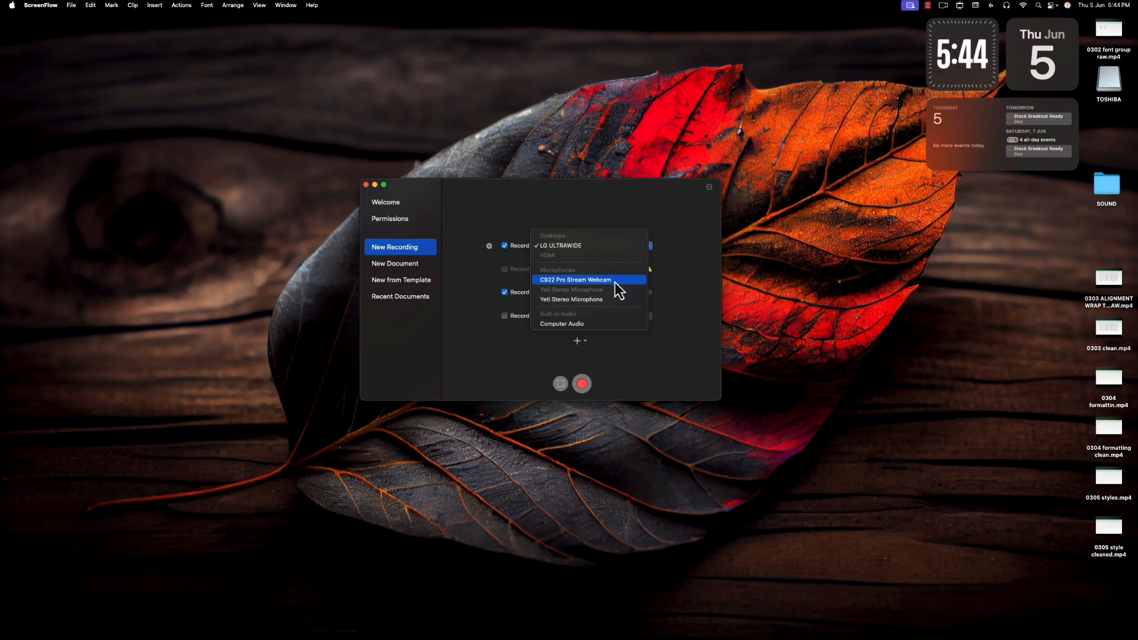
Step: Open the partial-screen recording frame, view its preset sizes, and cancel it without recording
left_click(691, 275)
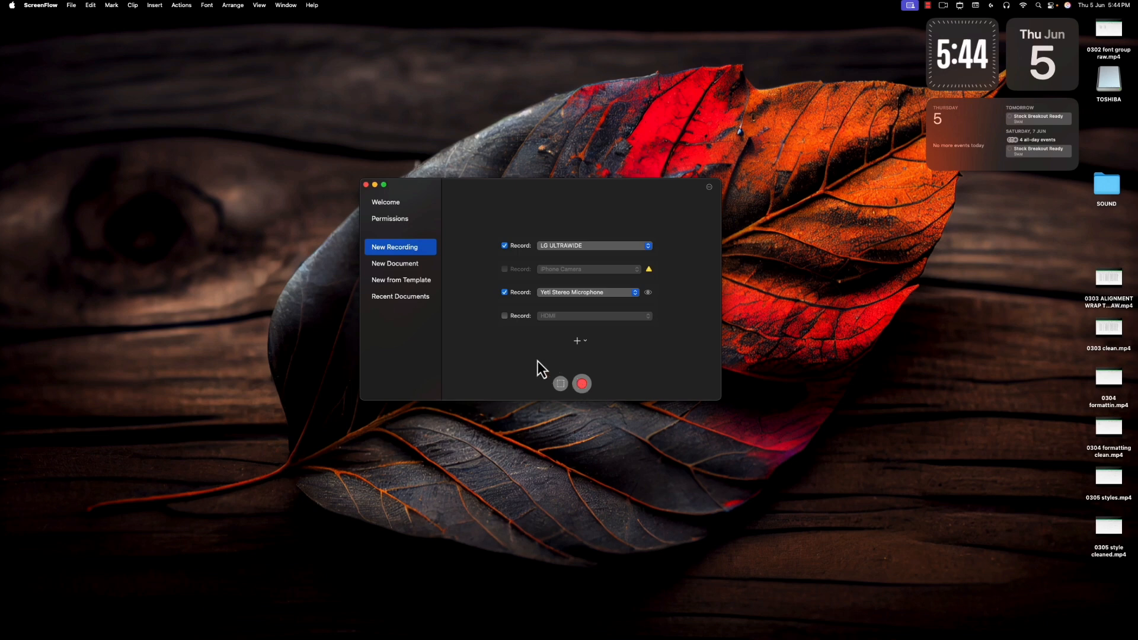
left_click(561, 389)
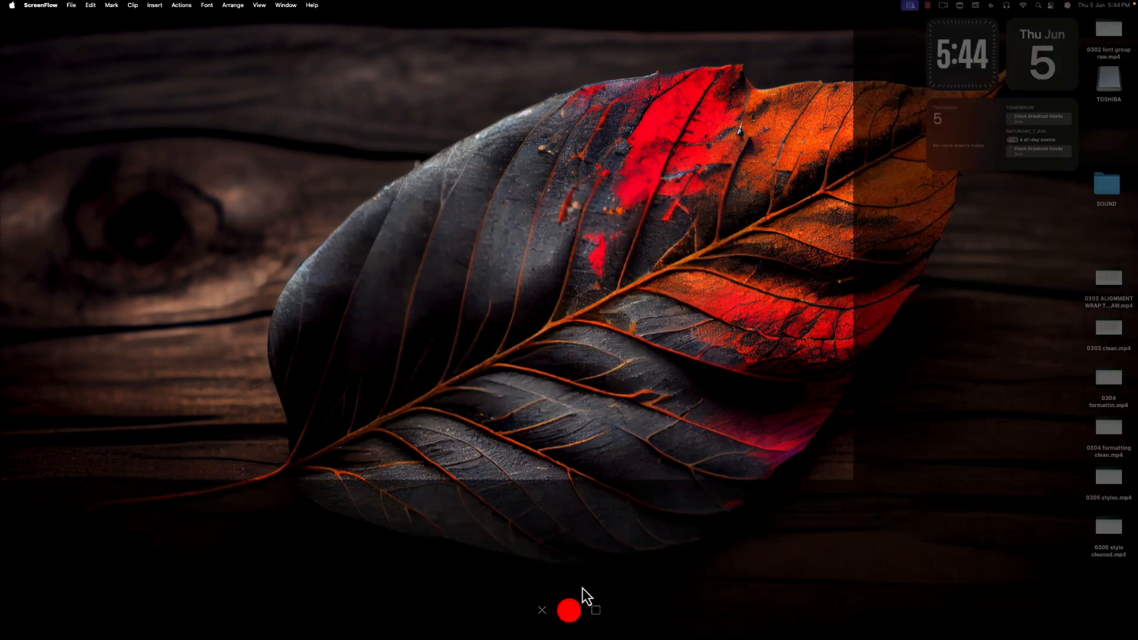
left_click(594, 612)
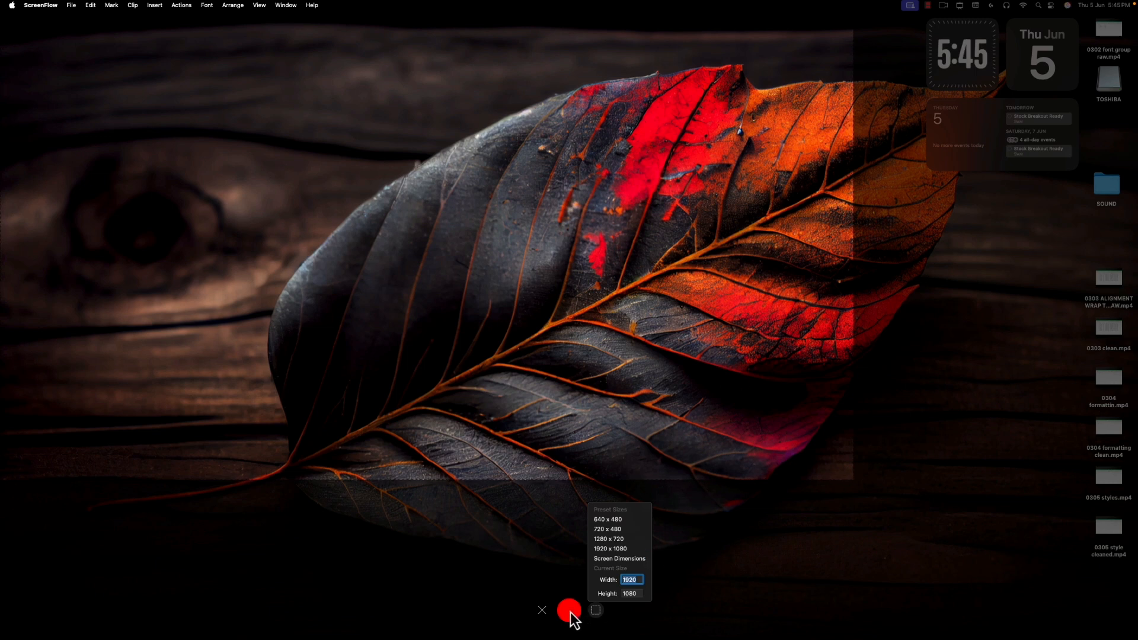
left_click(541, 612)
left_click(541, 611)
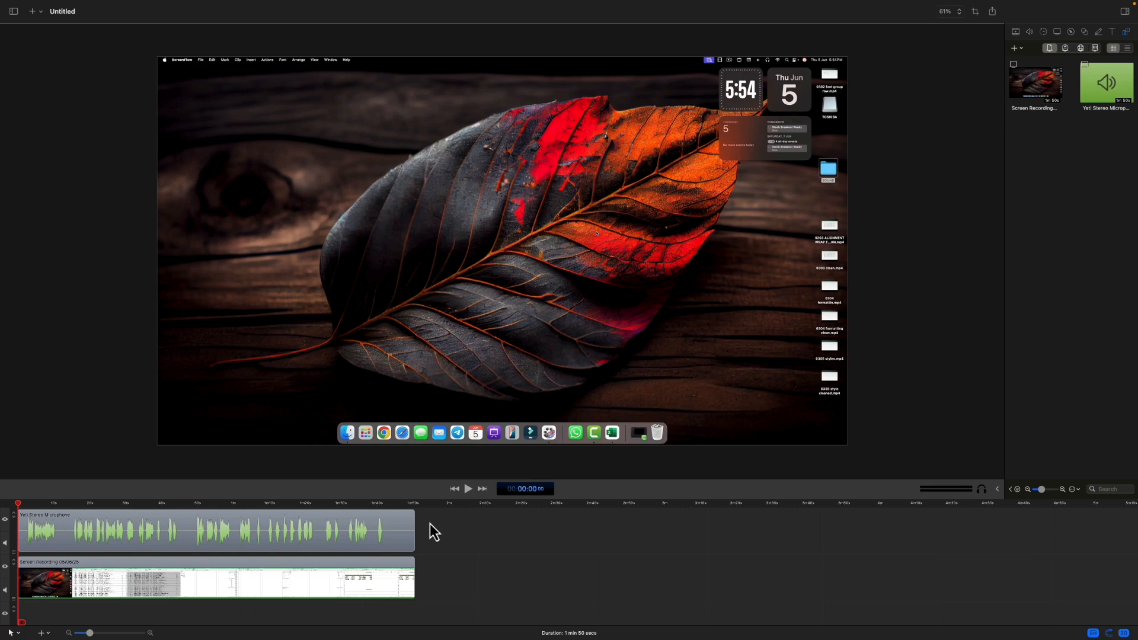
Step: Scrub through the recorded clips on the timeline to about 32 seconds, toggling audio scrubbing on the way
left_click(382, 531)
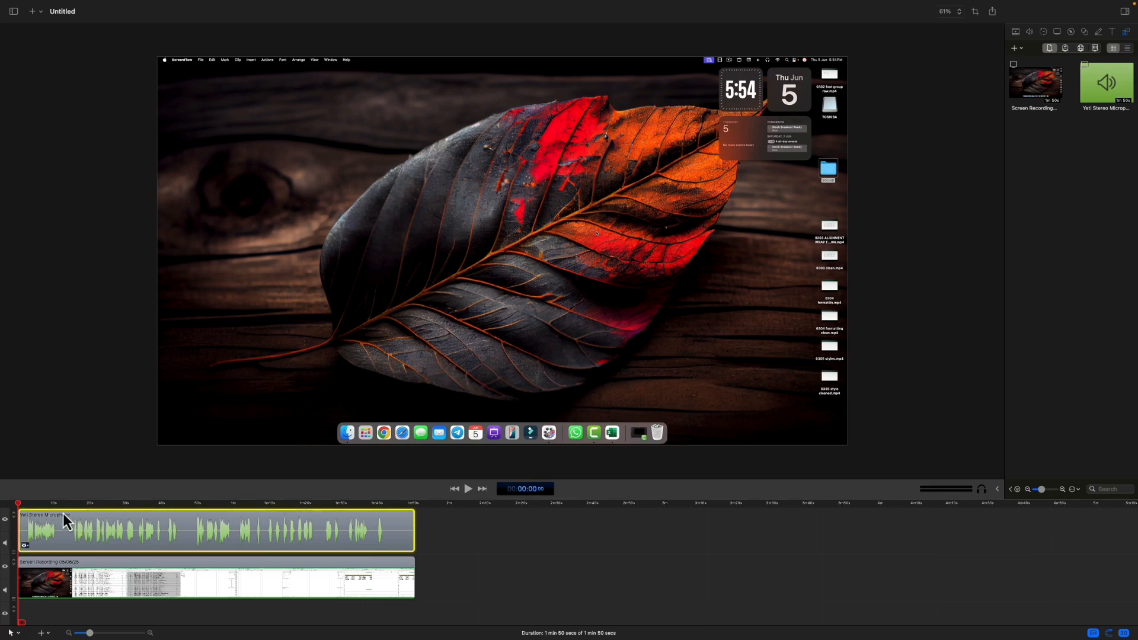
left_click_drag(20, 503, 111, 505)
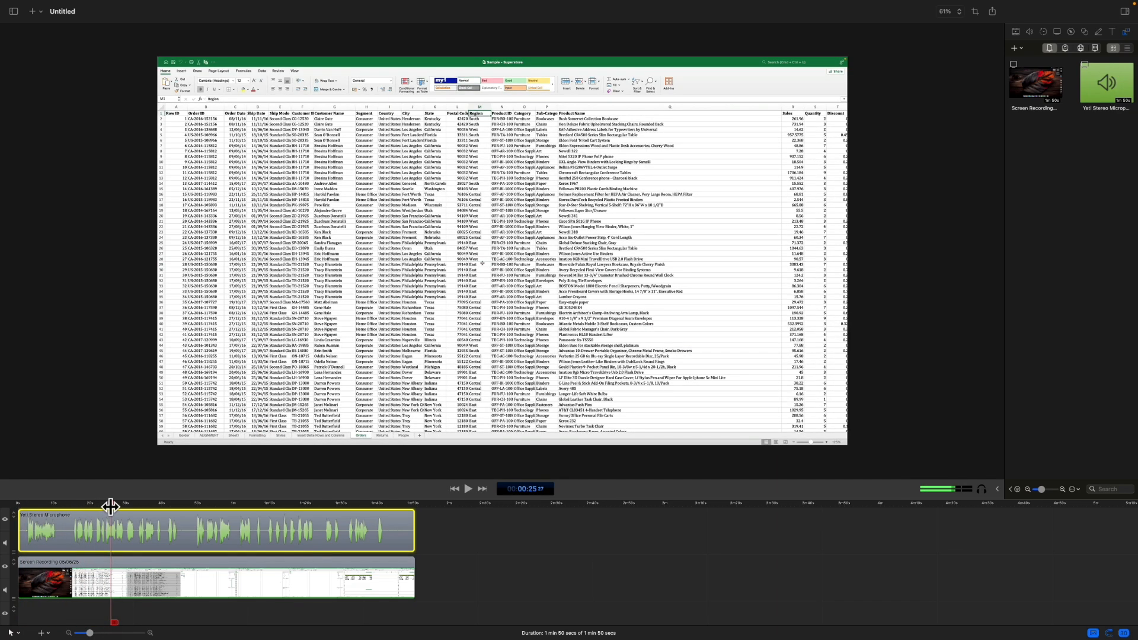
left_click(981, 490)
left_click_drag(112, 506, 136, 527)
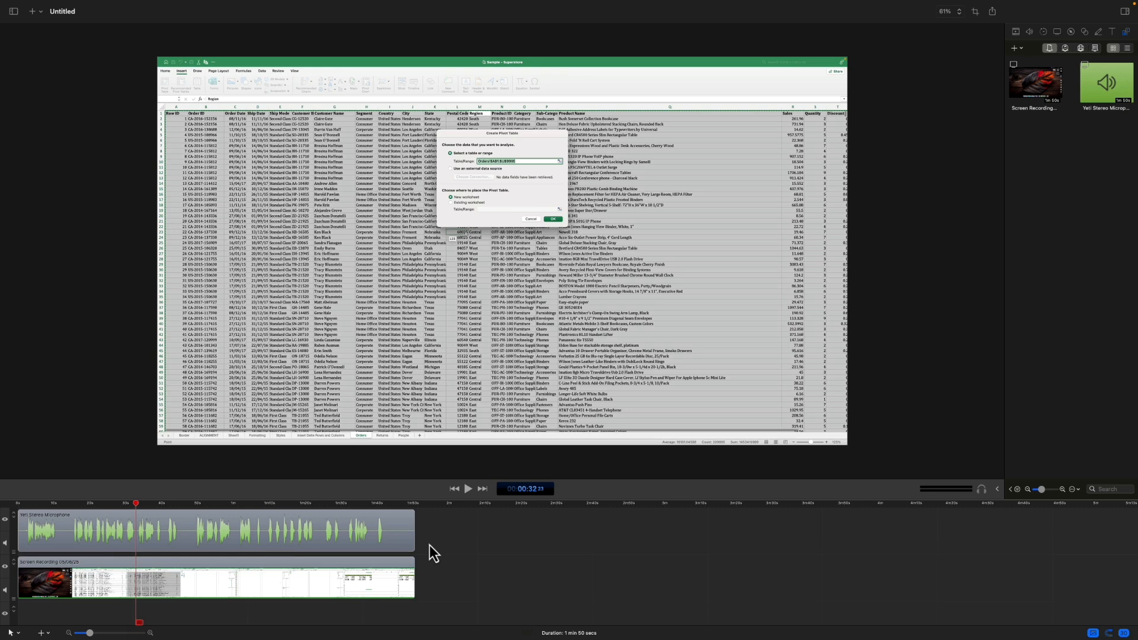
Step: Examine the clips around the playhead and the canvas preview at several zoom levels
key("super+minus")
key("super+minus")
key("super+equal")
key("super+equal")
key("super+equal")
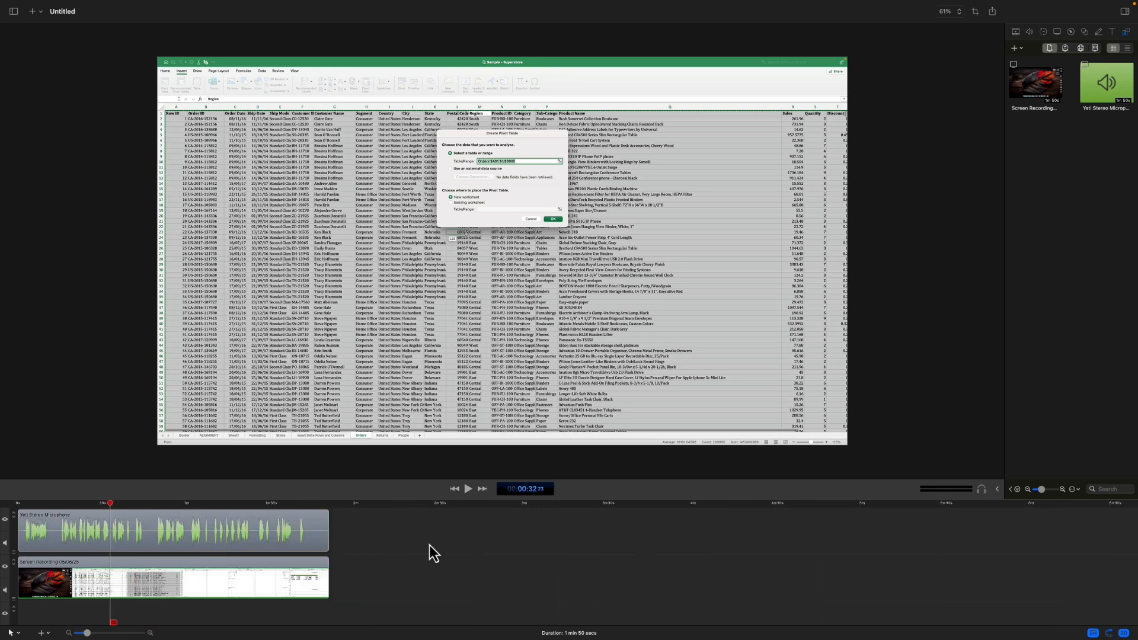
key("super+equal")
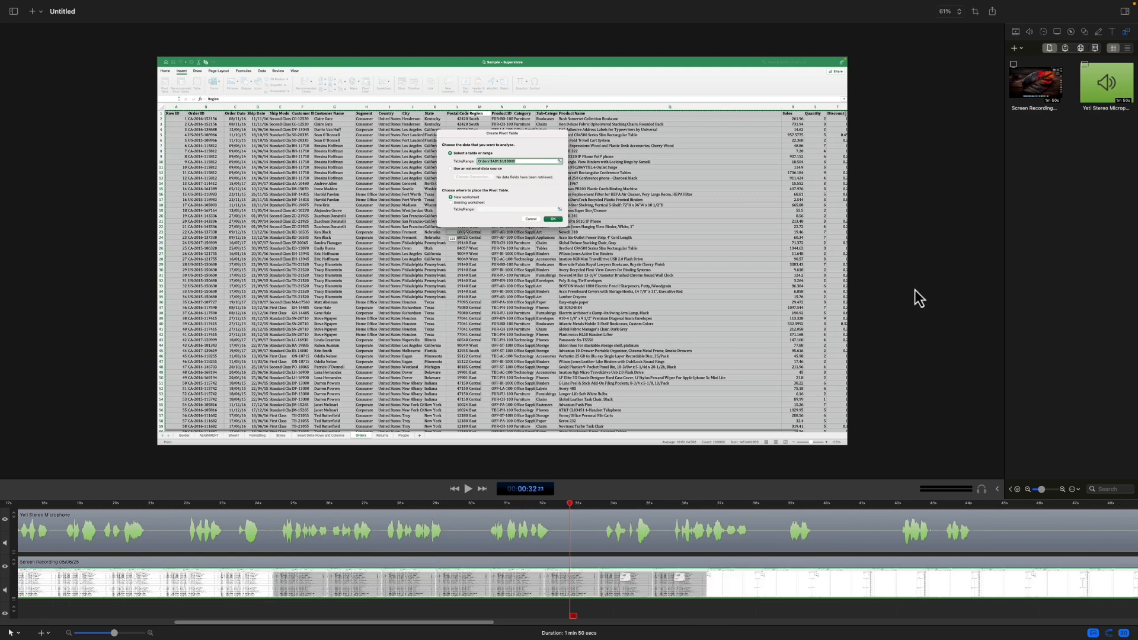
scroll(915, 290, "down", 5)
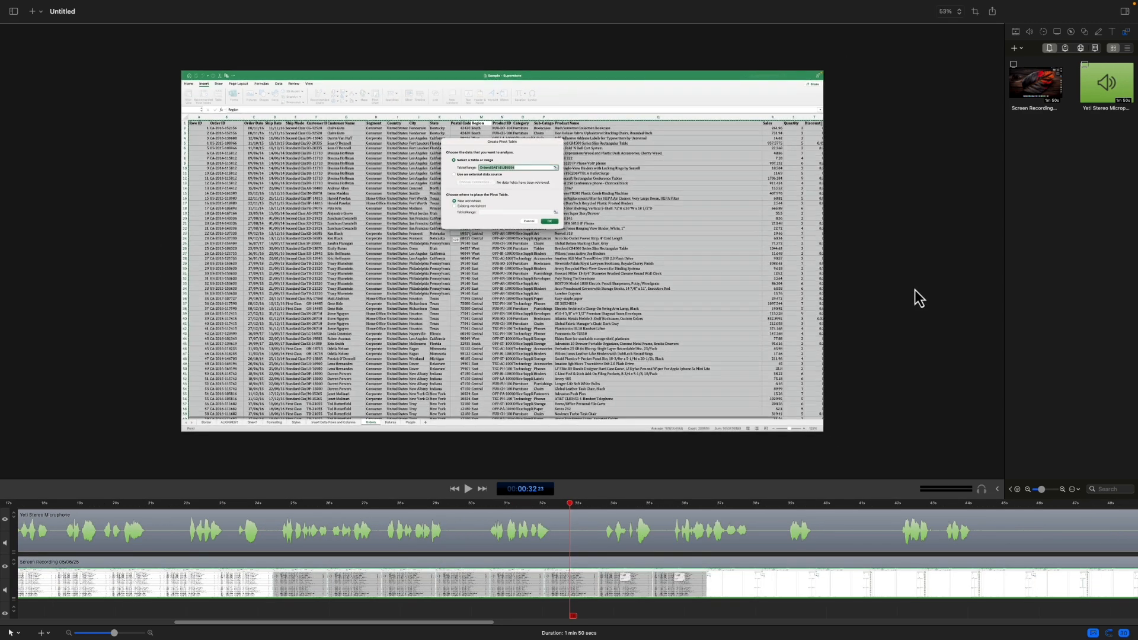
scroll(914, 290, "up", 5)
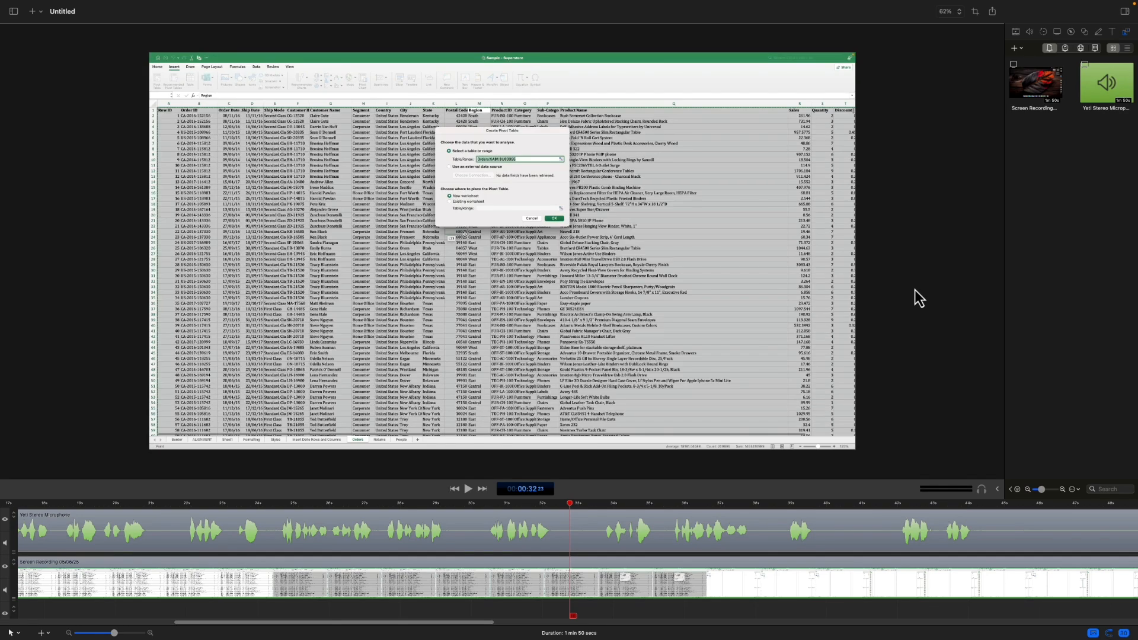
scroll(915, 290, "down", 3)
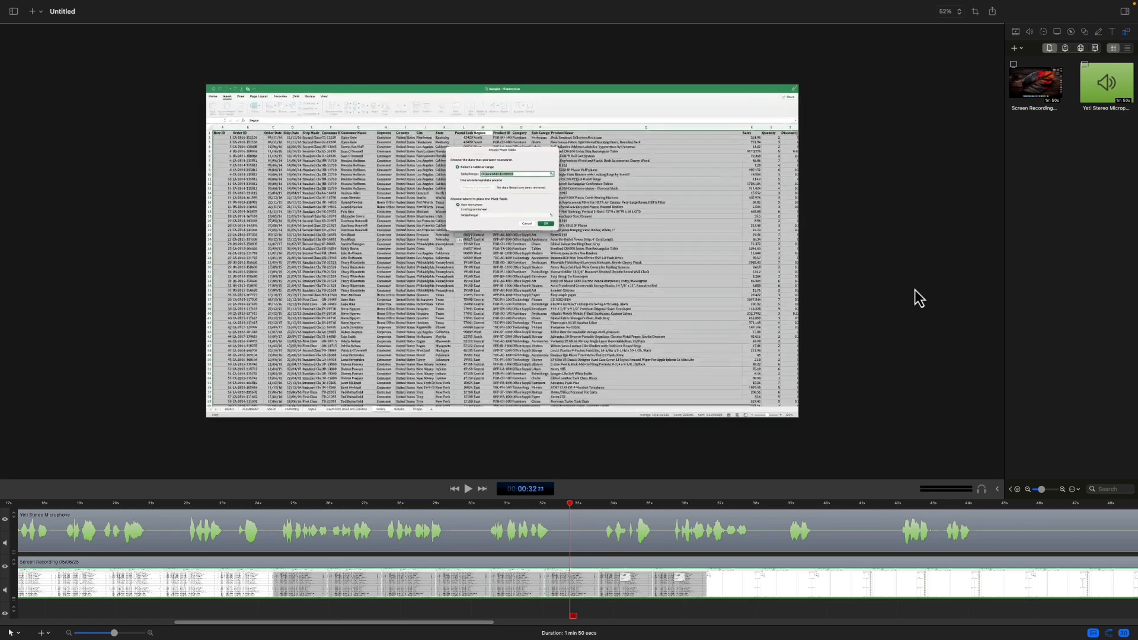
scroll(915, 290, "up", 3)
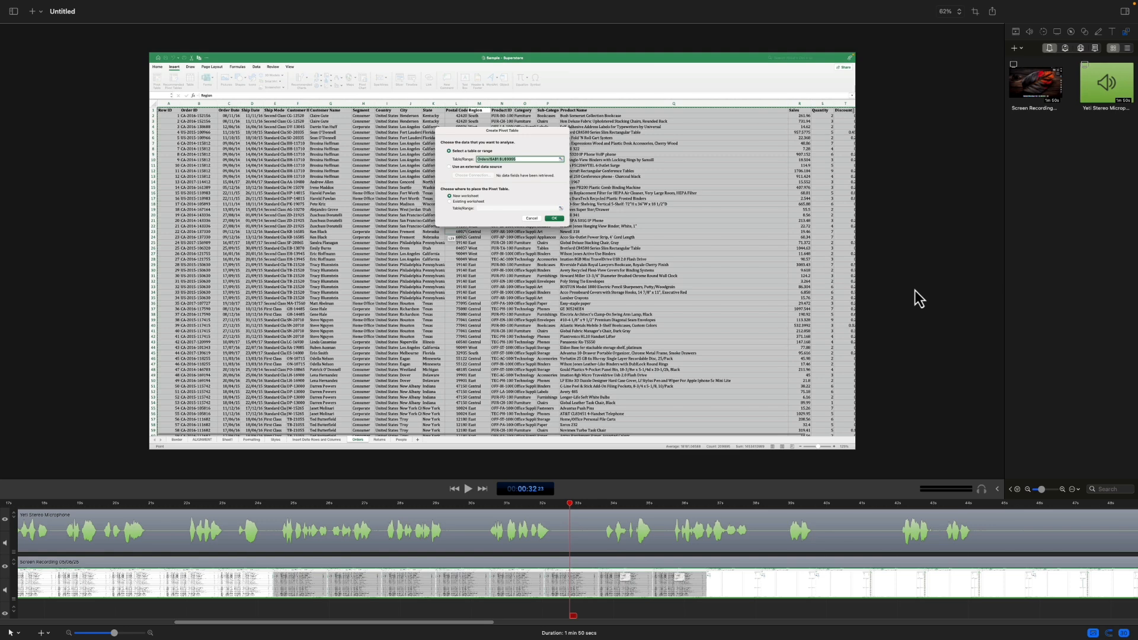
left_click(503, 545)
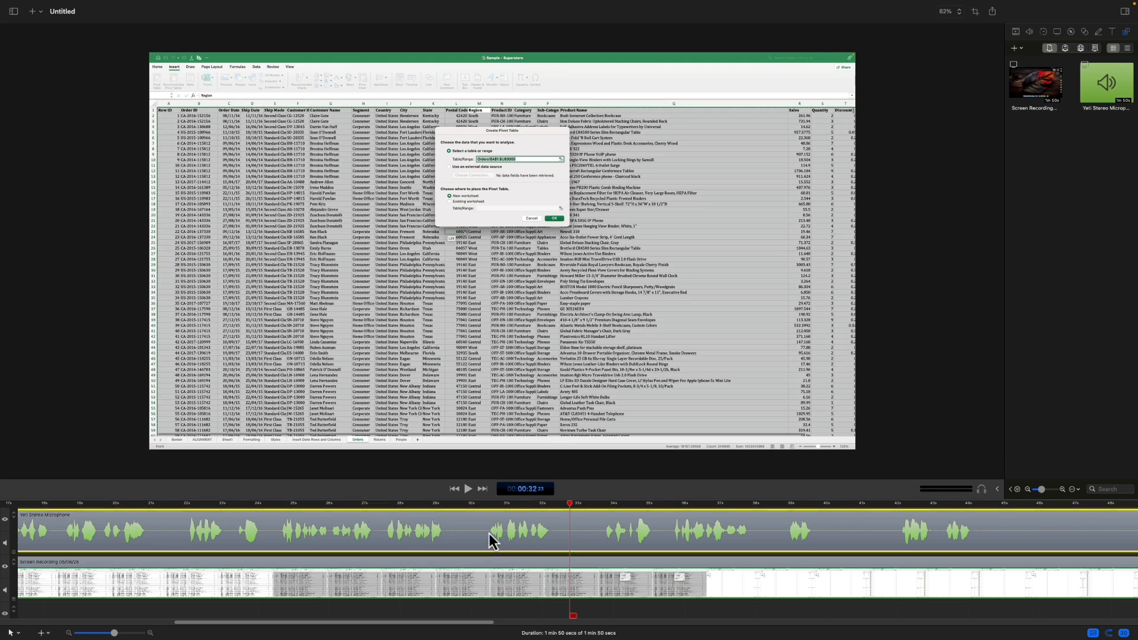
right_click(440, 582)
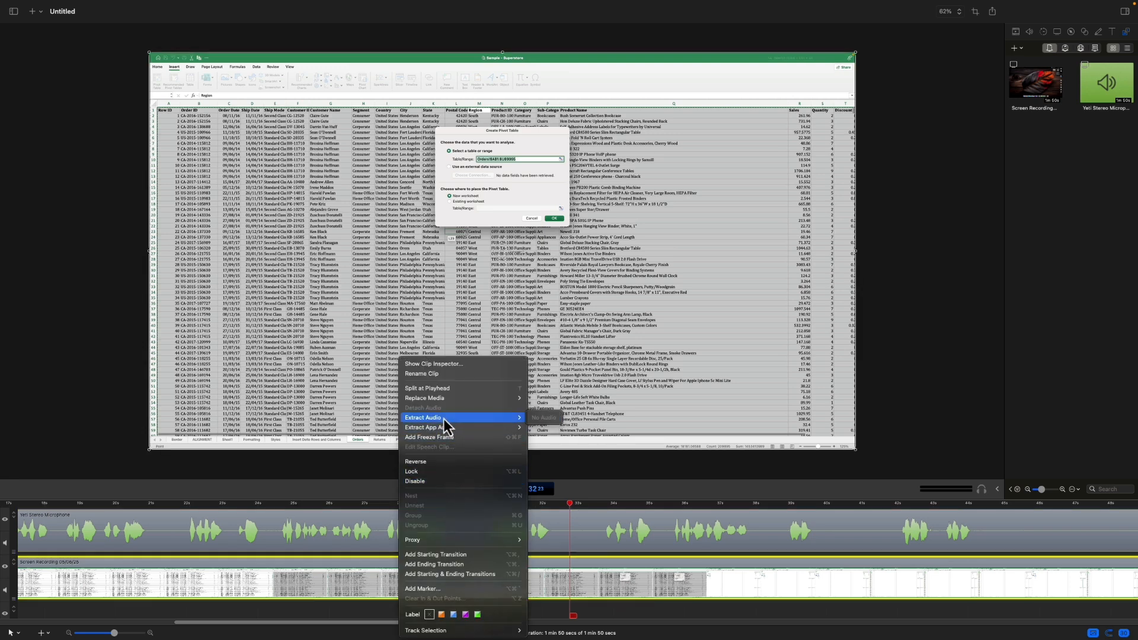
left_click(599, 582)
right_click(581, 582)
left_click(492, 599)
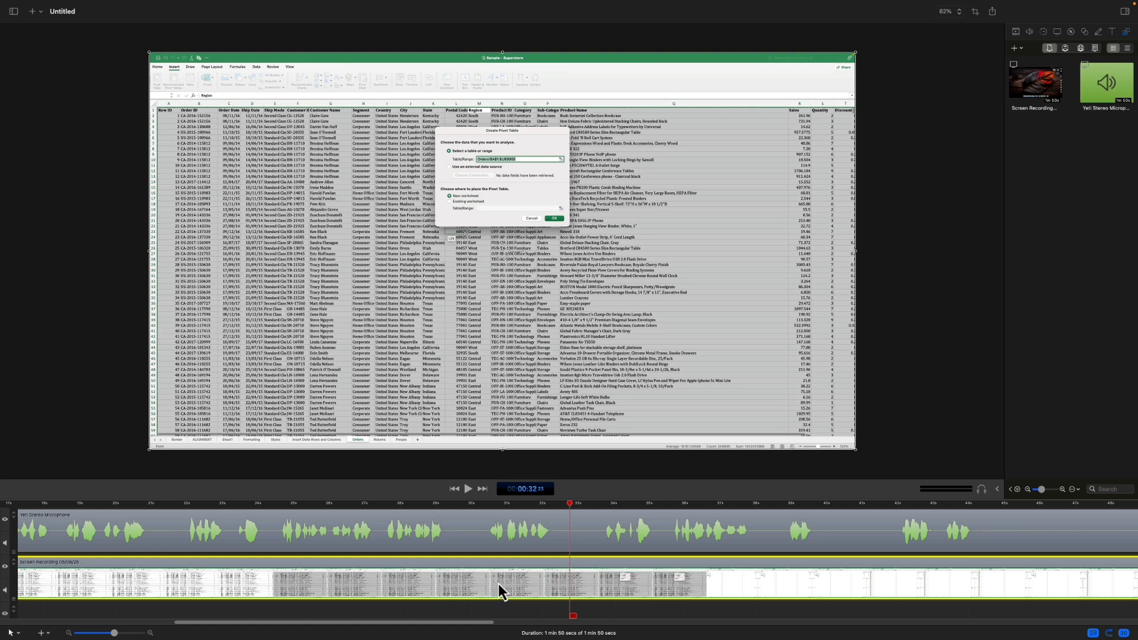
Step: Cut both the microphone and screen recording clips with the Blade tool at about 10 and 15 seconds, around the first silence
key("super+minus")
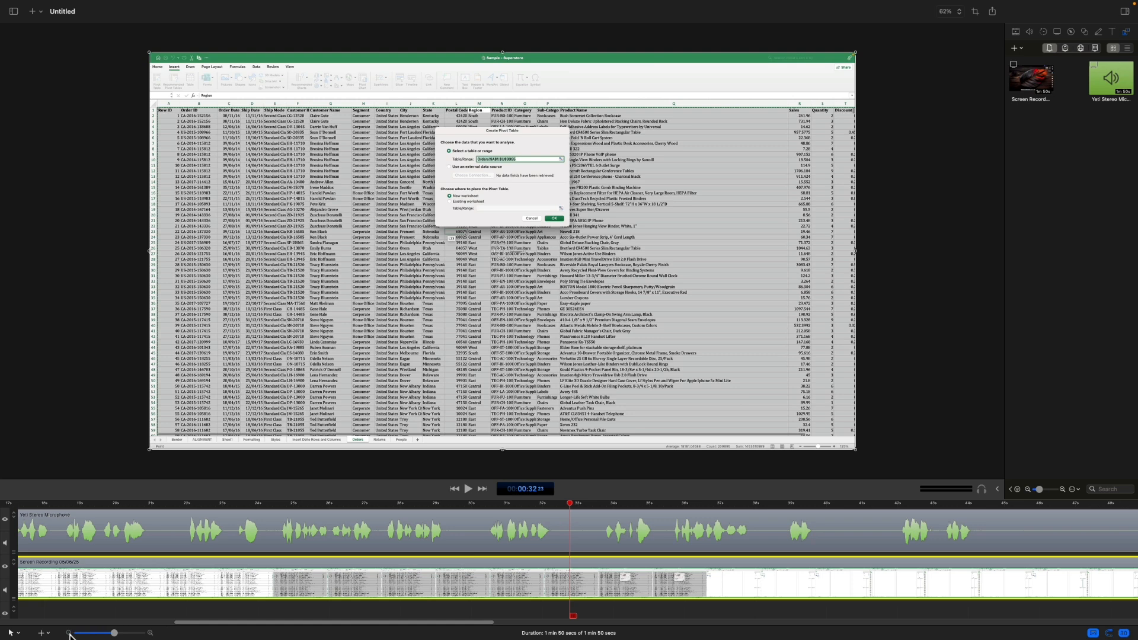
left_click(69, 633)
left_click(69, 633)
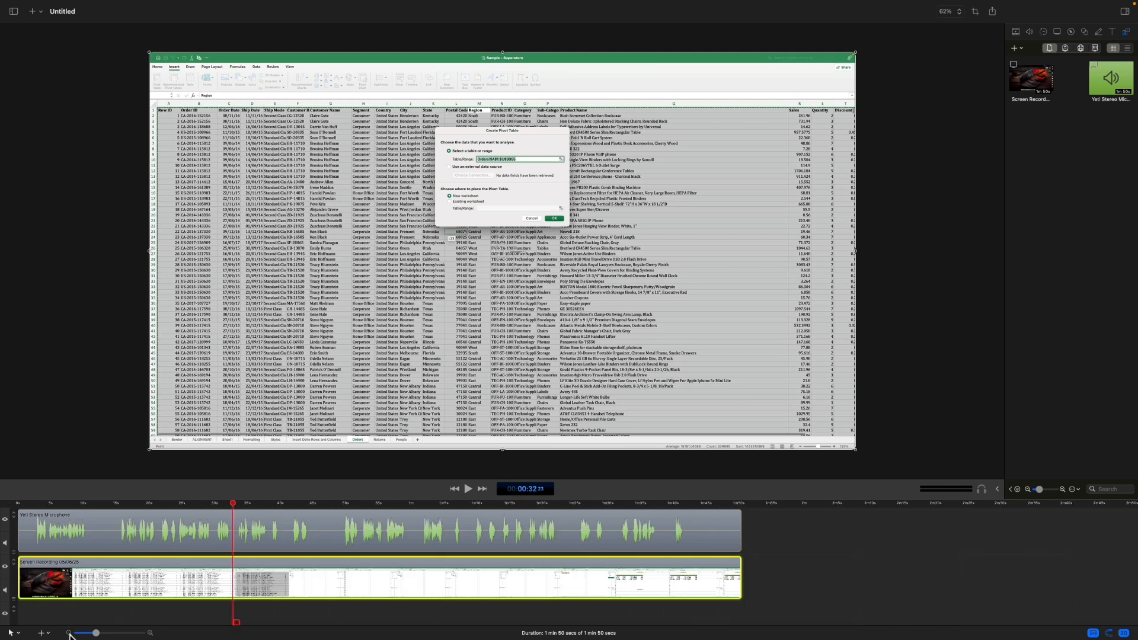
left_click(18, 633)
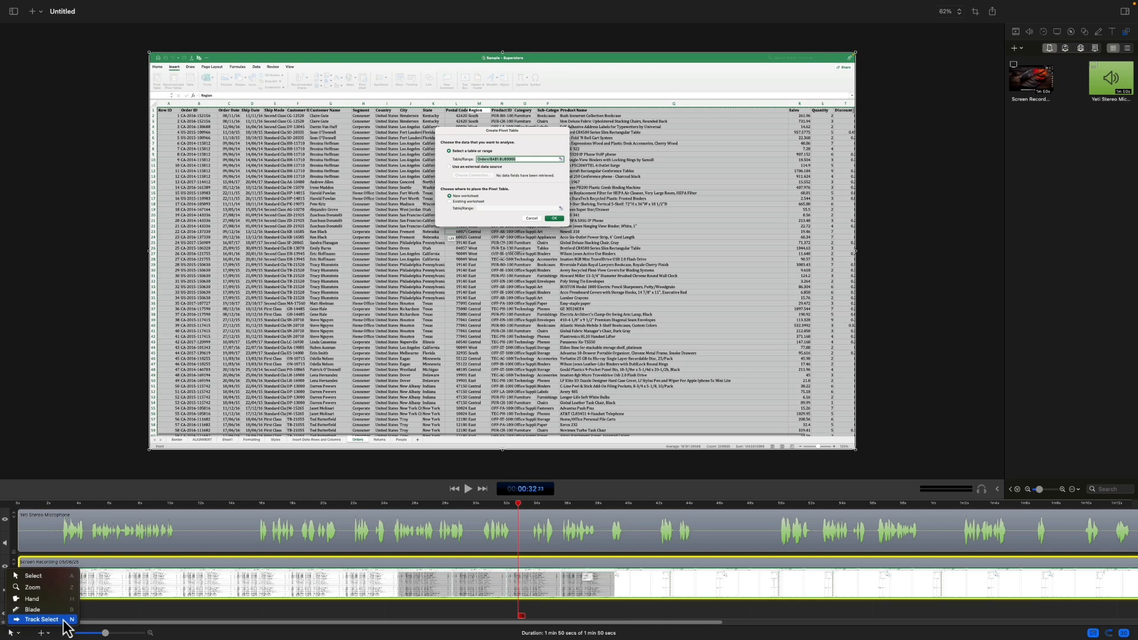
left_click(210, 522)
left_click(180, 504)
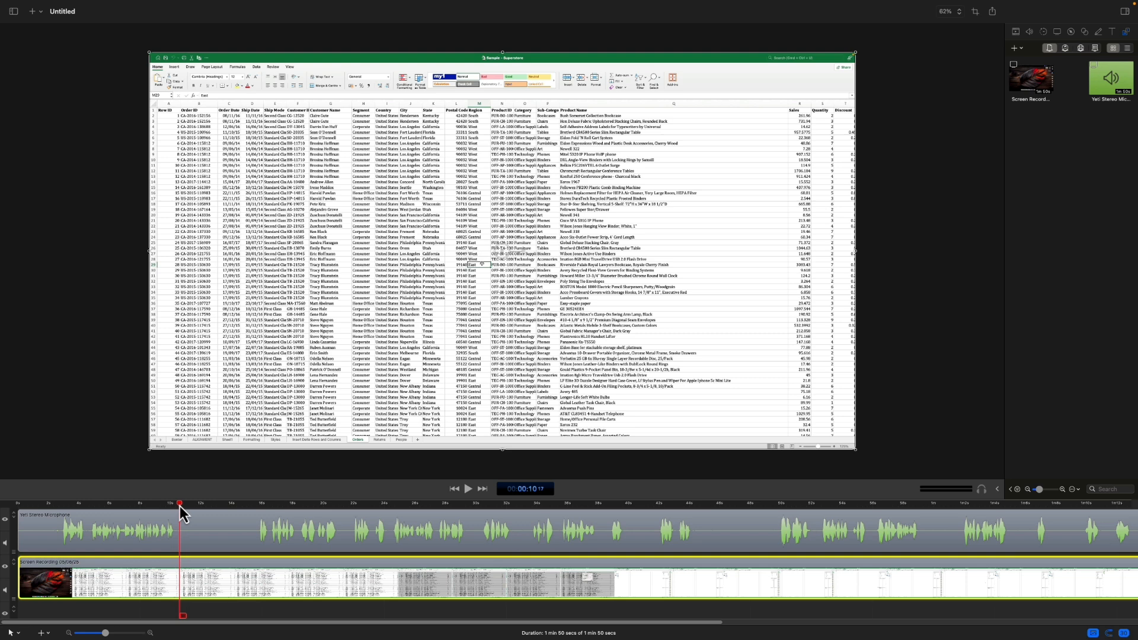
key("b")
left_click(257, 531)
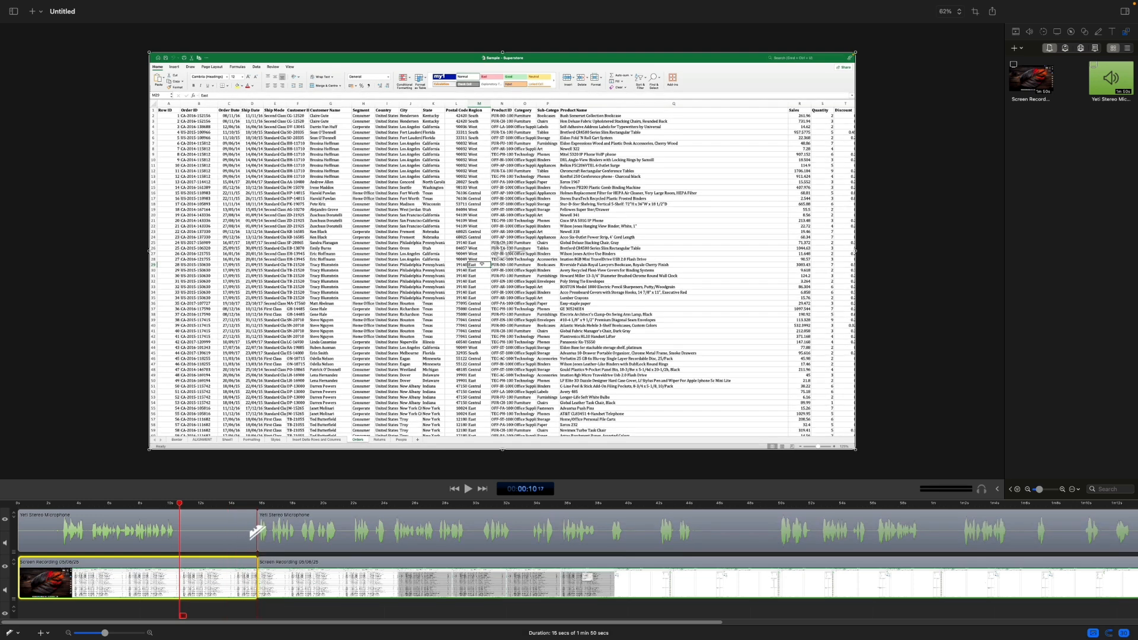
left_click(180, 534)
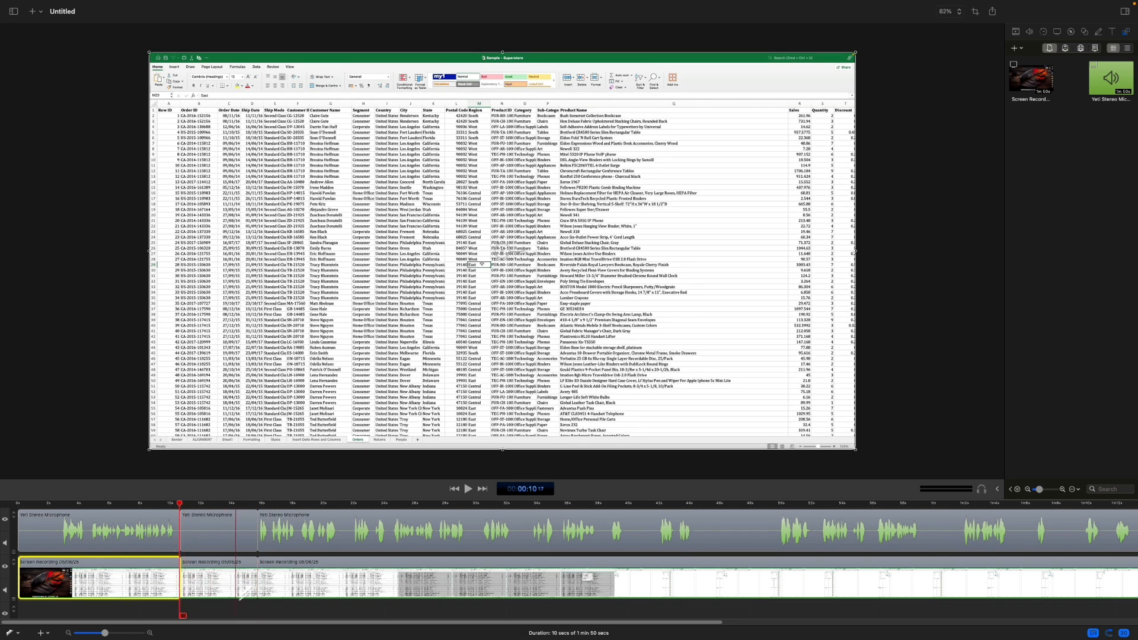
Step: Cut both clips around the second silent stretch at about 44 and 49 seconds, and return to the Select tool
left_click(699, 533)
left_click(772, 533)
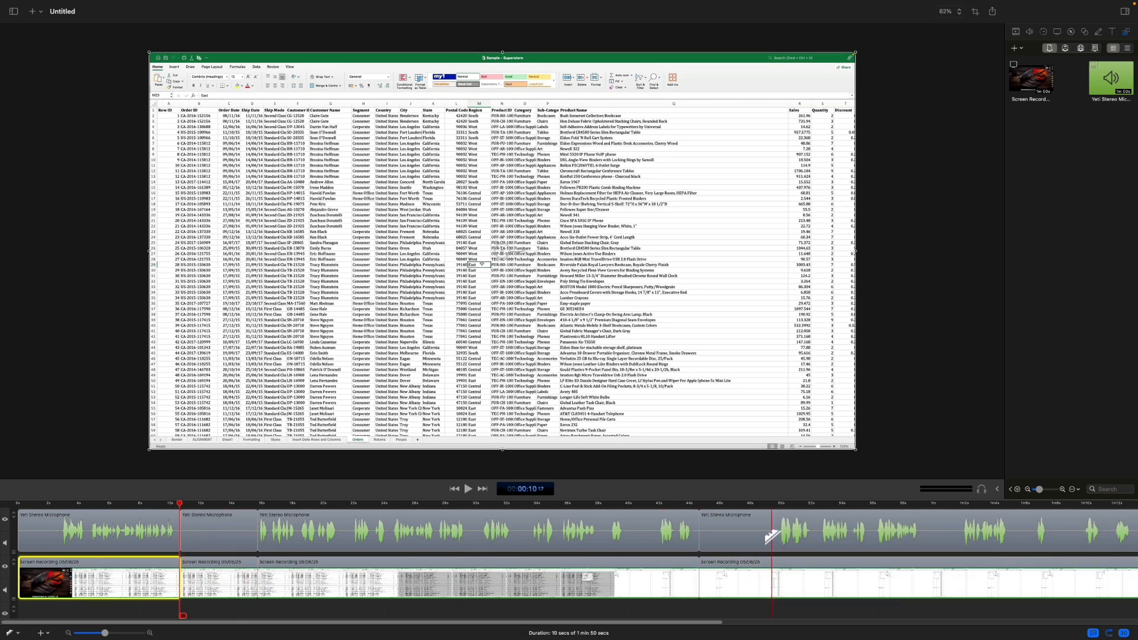
key("a")
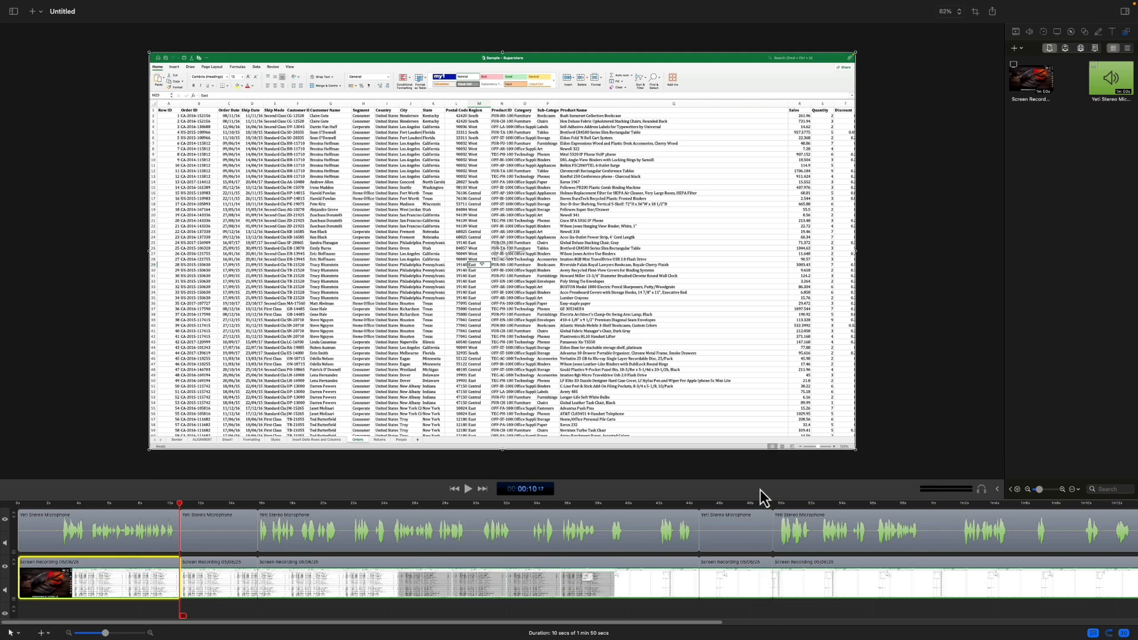
Step: Enlarge the timeline area and delete the two silent segments from both the microphone and screen recording tracks
left_click_drag(763, 481, 763, 418)
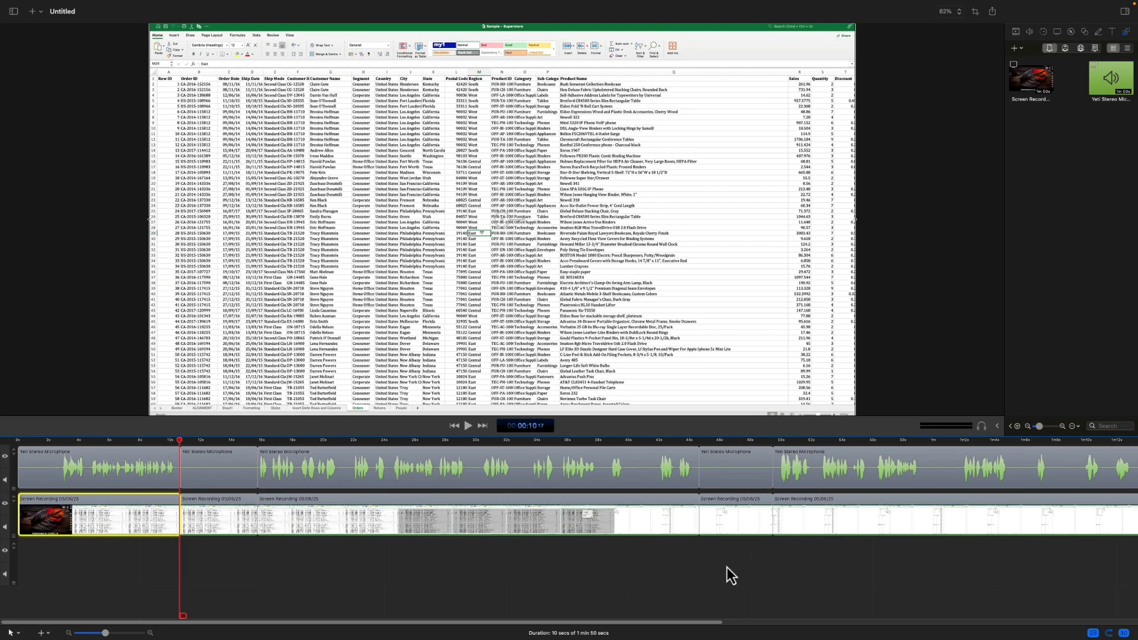
left_click_drag(716, 563, 749, 460)
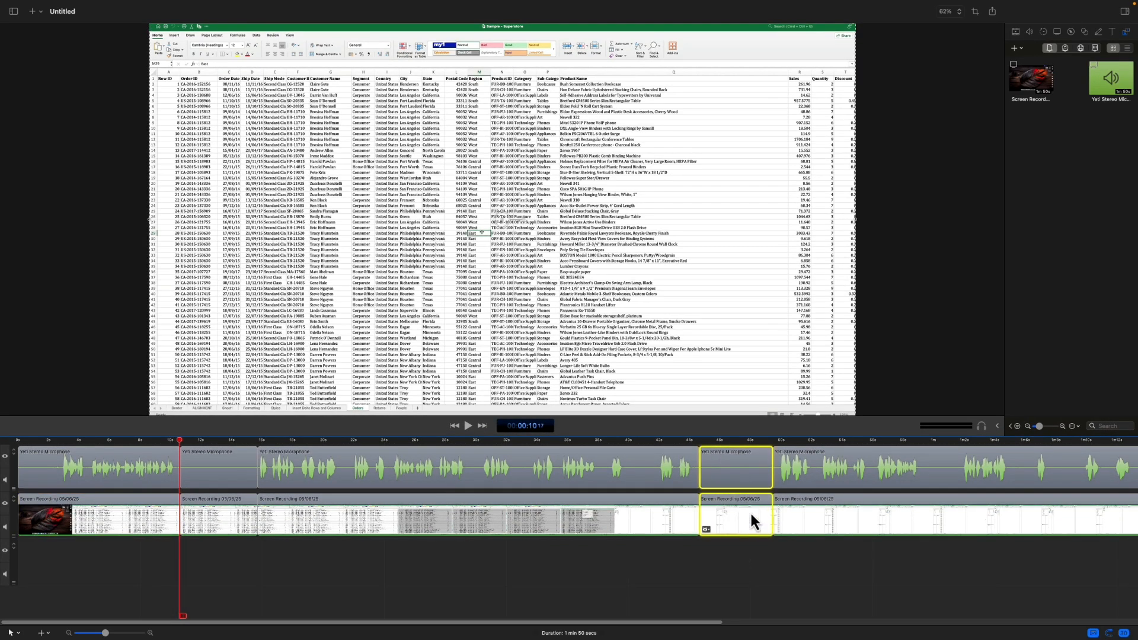
key("Delete")
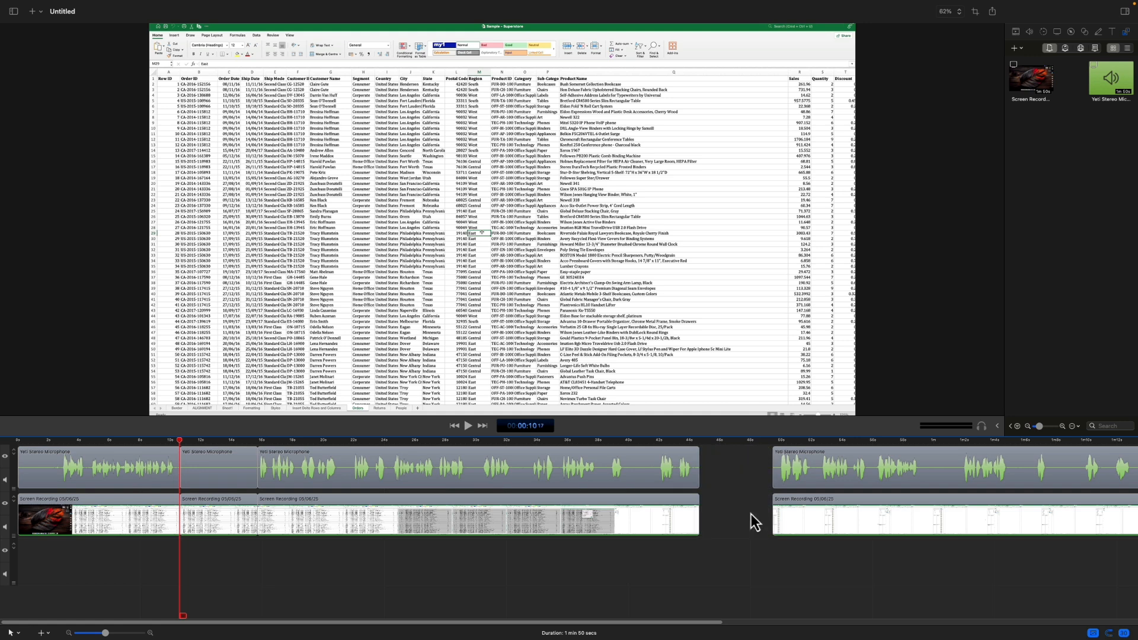
left_click(226, 493)
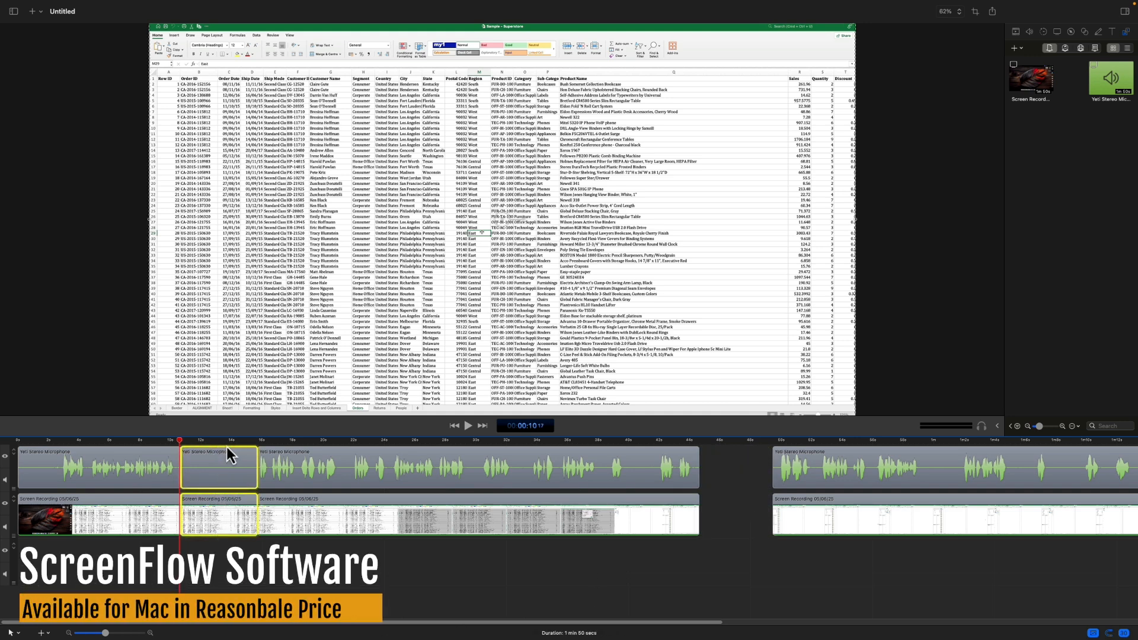
key("Delete")
Step: Move the remaining microphone and screen recording segments earlier together so that both gaps on the timeline are closed
left_click(263, 509)
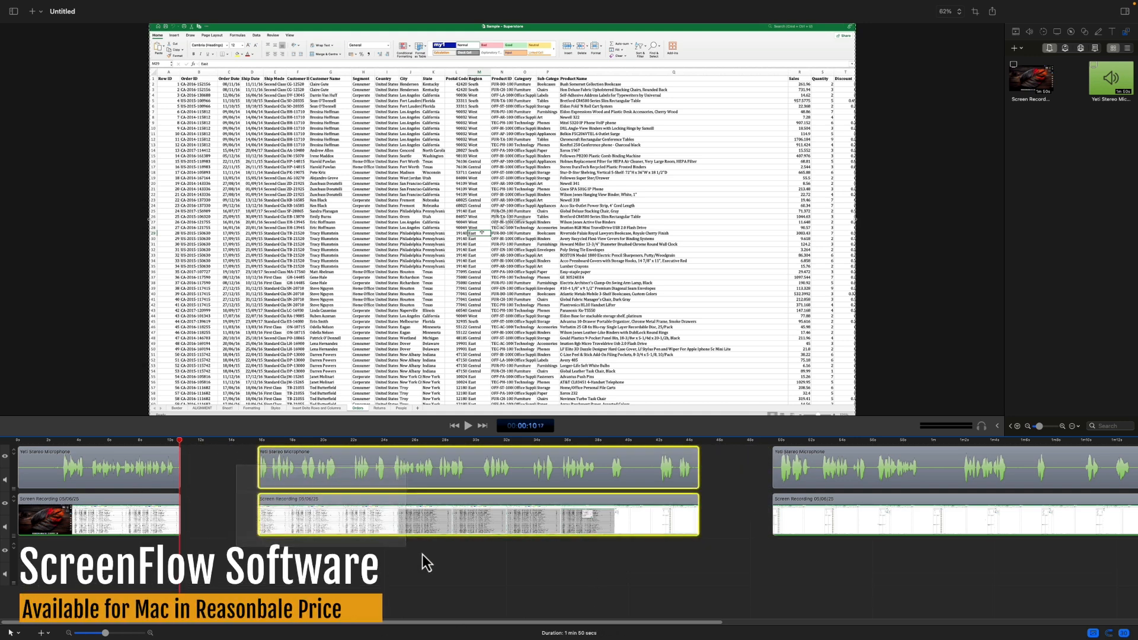
left_click_drag(518, 527, 439, 524)
left_click_drag(901, 515, 765, 512)
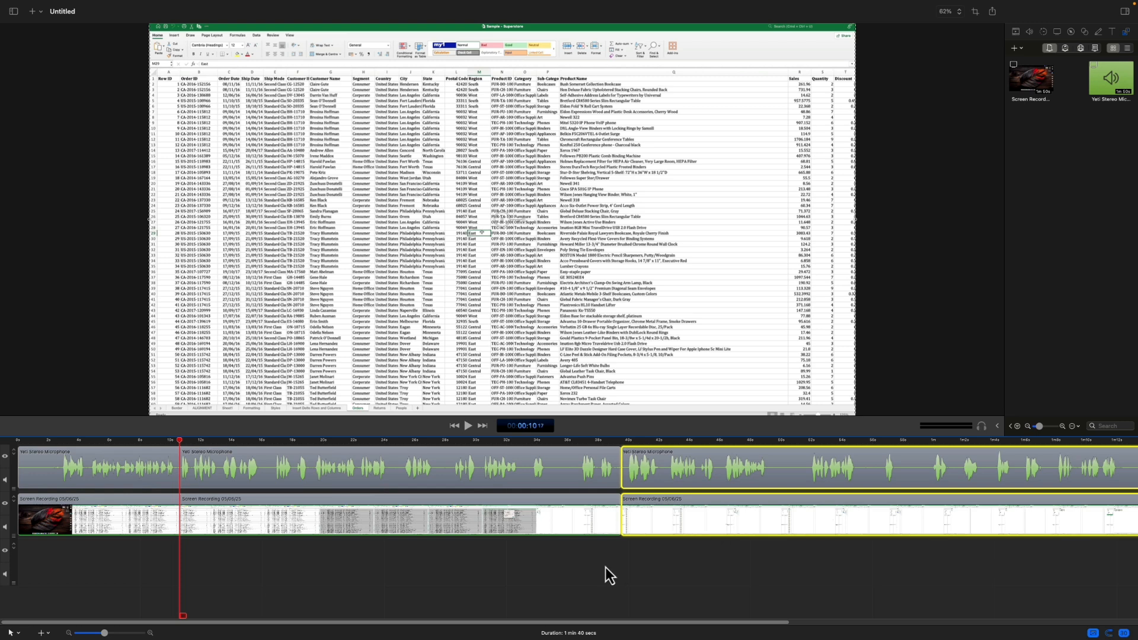
left_click(584, 565)
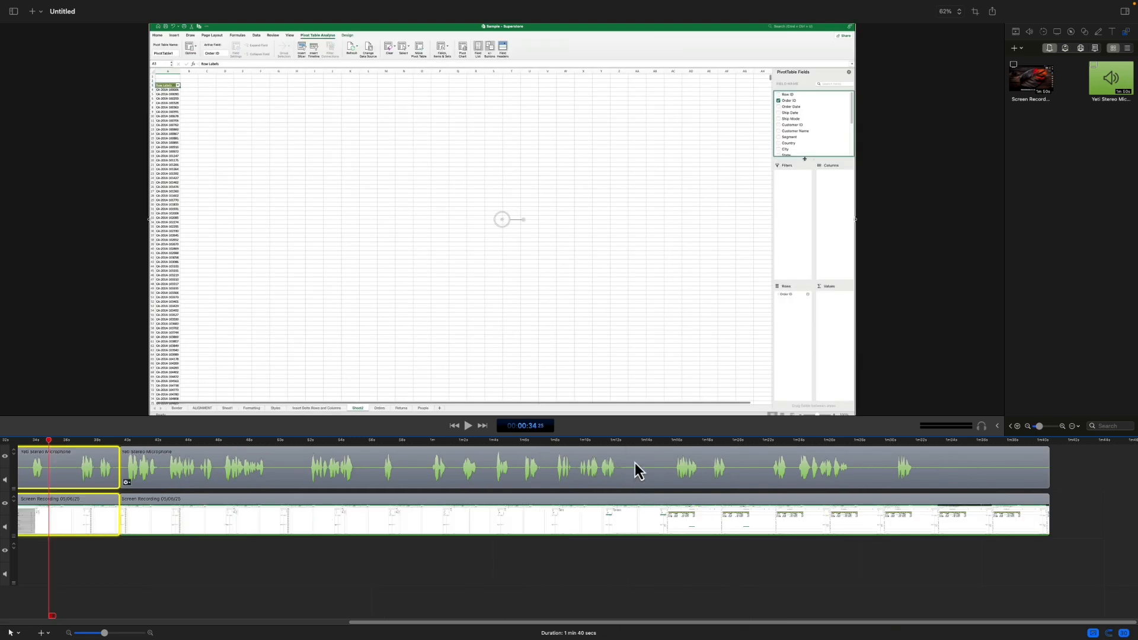
Step: Split the last microphone and screen recording segments at about 1 min 12 s and select the part after the split
left_click(623, 443)
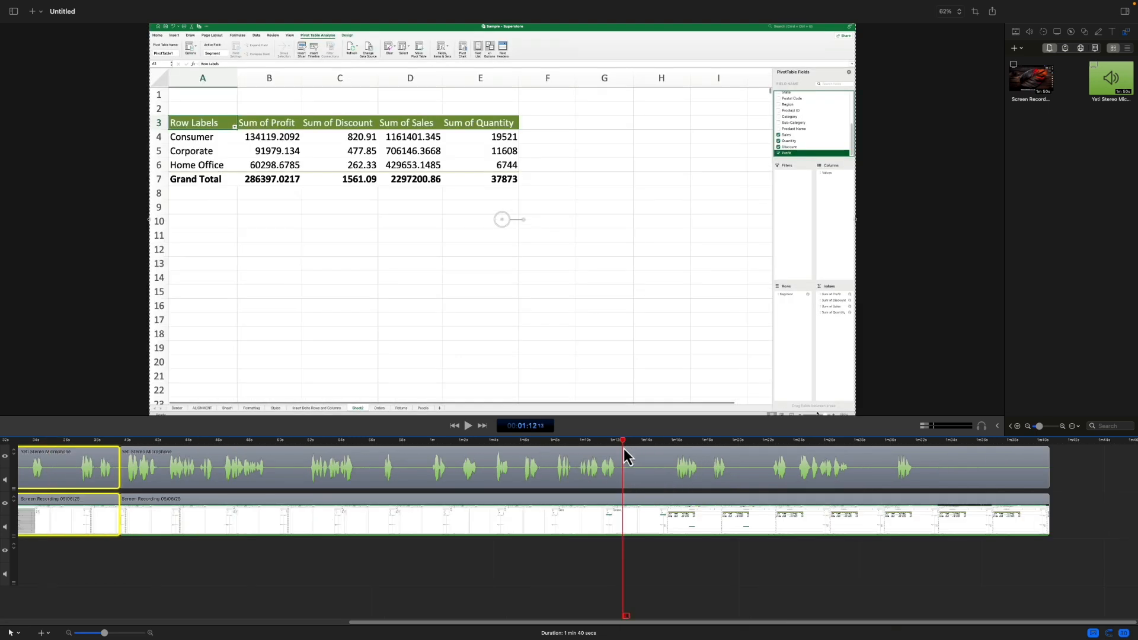
left_click_drag(634, 557, 663, 465)
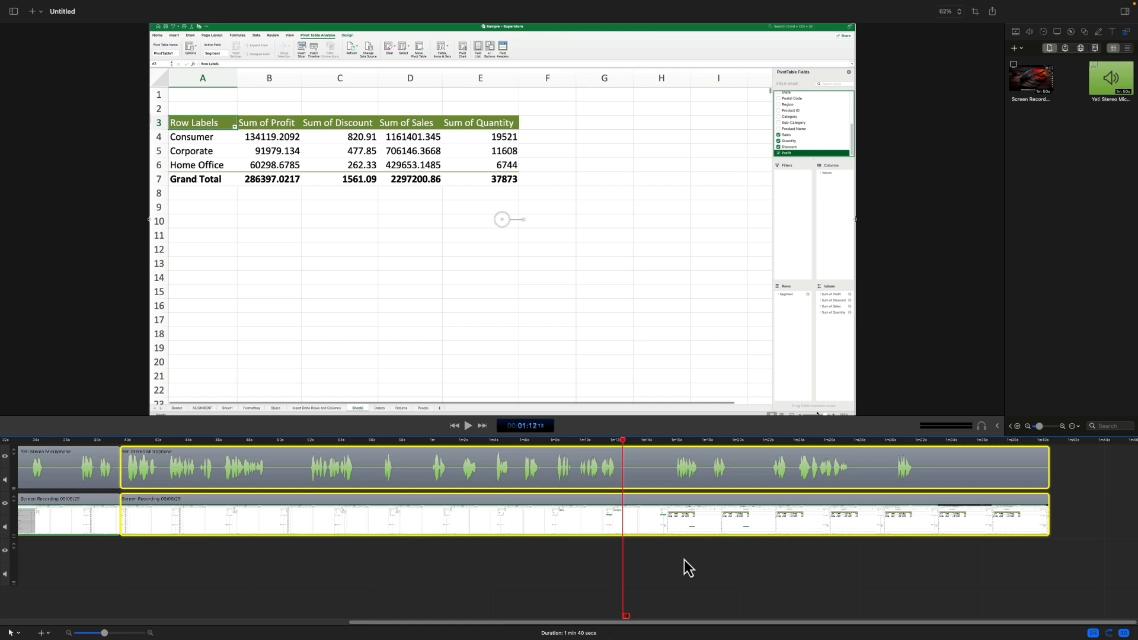
key("s")
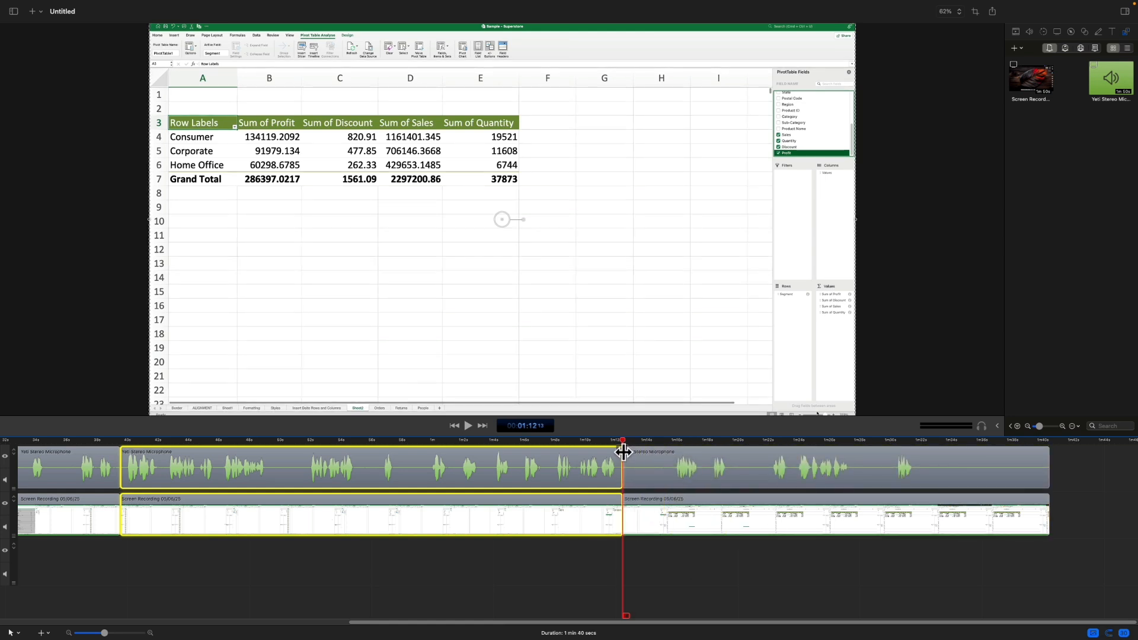
left_click(655, 522)
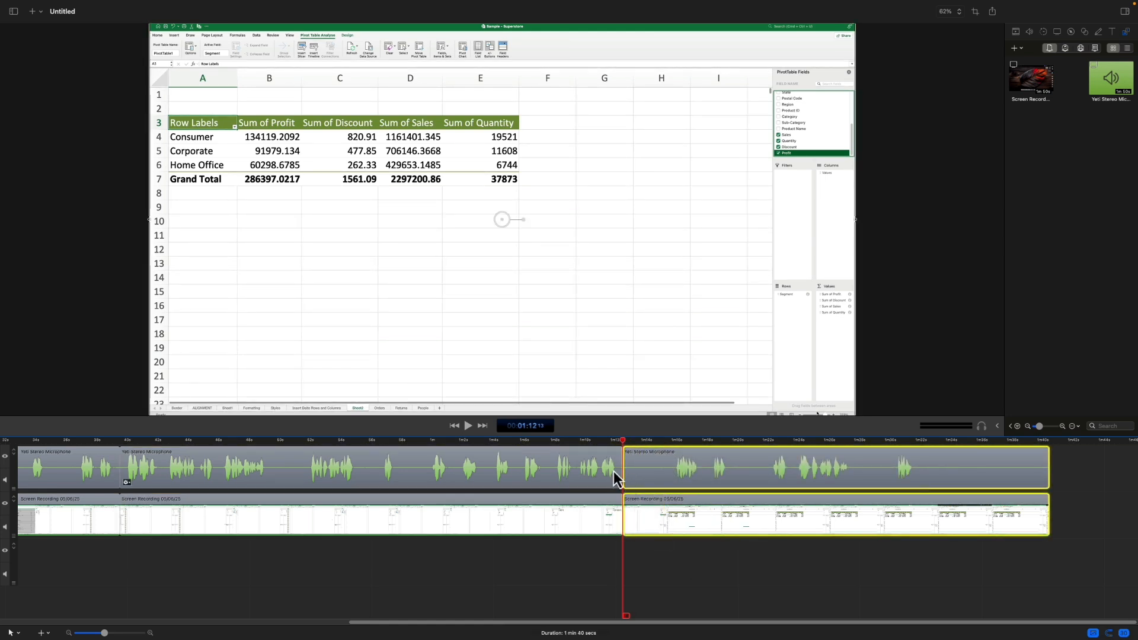
Step: Split both tracks at about 1 min 15 s, delete the silent segment before the split and try to select the gap left behind
left_click_drag(624, 466, 671, 467)
key("super+z")
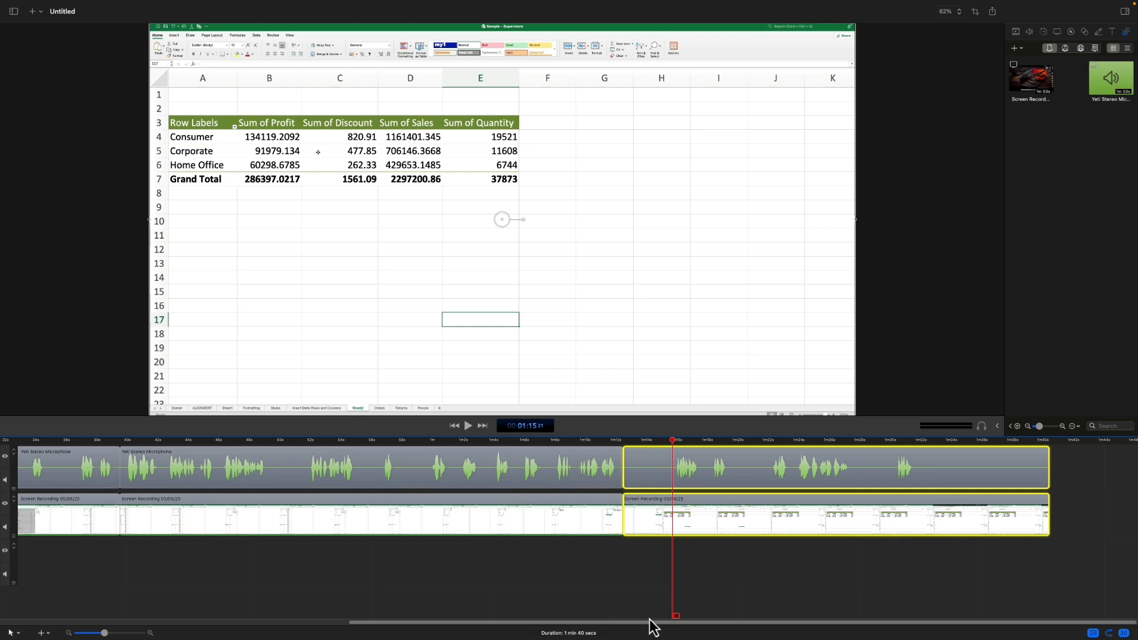
key("super+t")
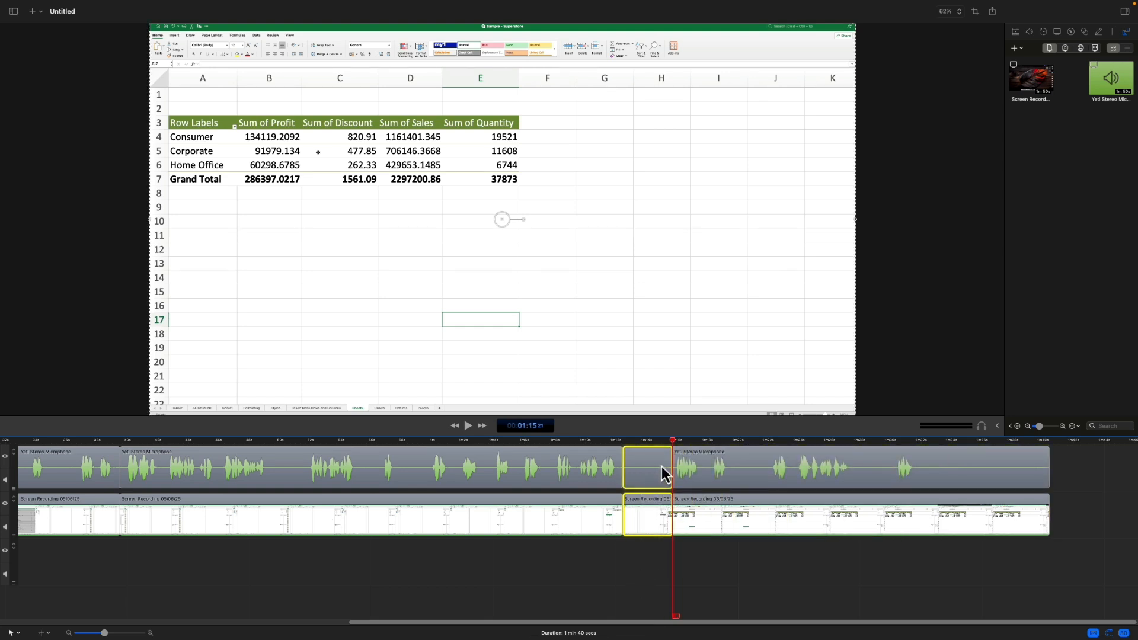
key("Delete")
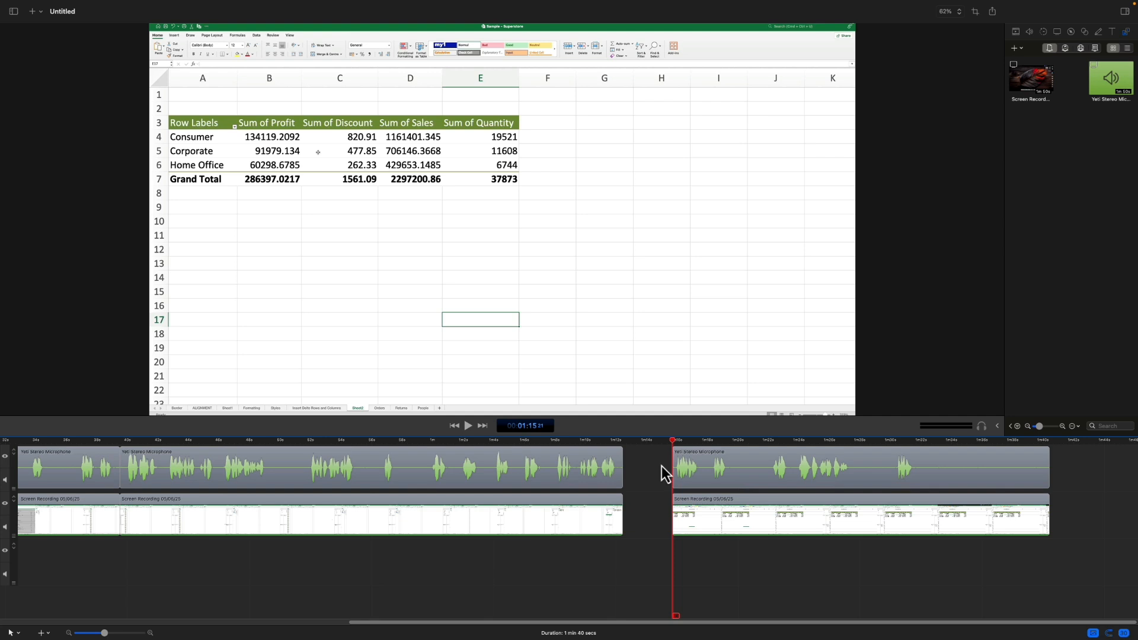
left_click(664, 474)
left_click(652, 525)
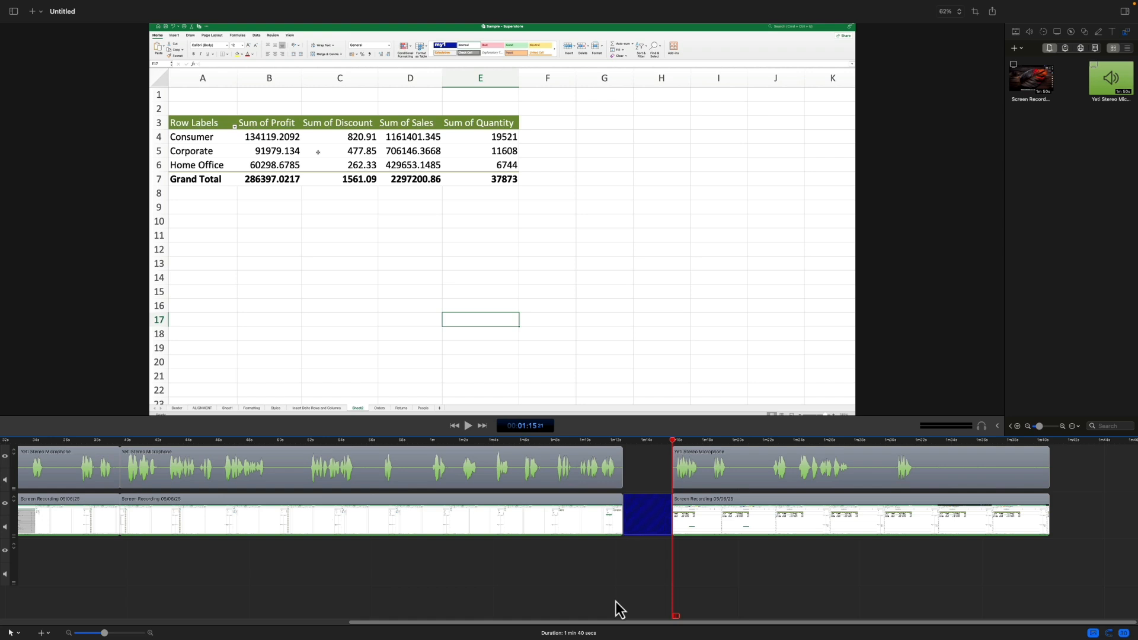
Step: Undo the silent segment's deletion and the splits at about 1 min 15 s and 1 min 12 s
key("super+z")
key("super+z")
key("super+z")
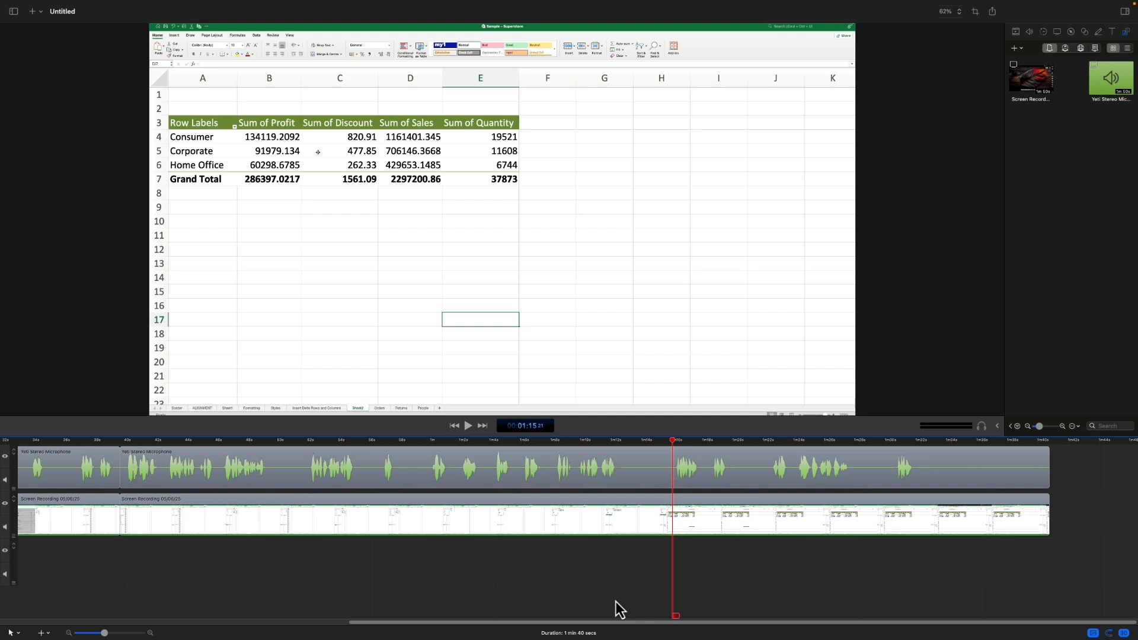
Step: Mark the silent range from about 49 to 52 seconds across all tracks and ripple-delete it
left_click(213, 440)
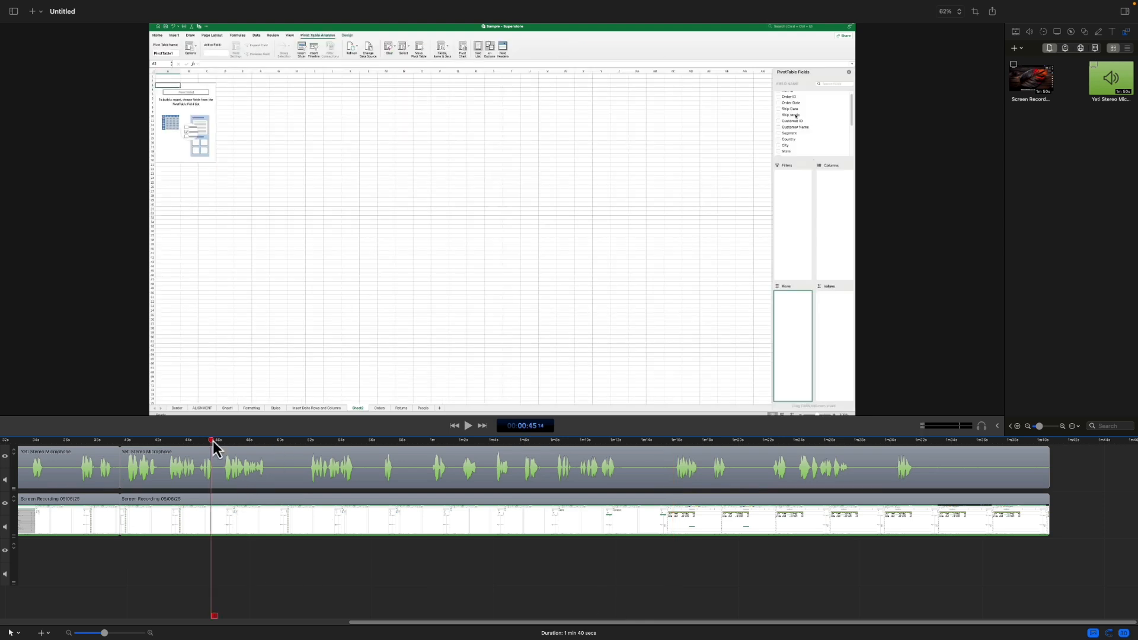
left_click_drag(215, 443, 267, 441)
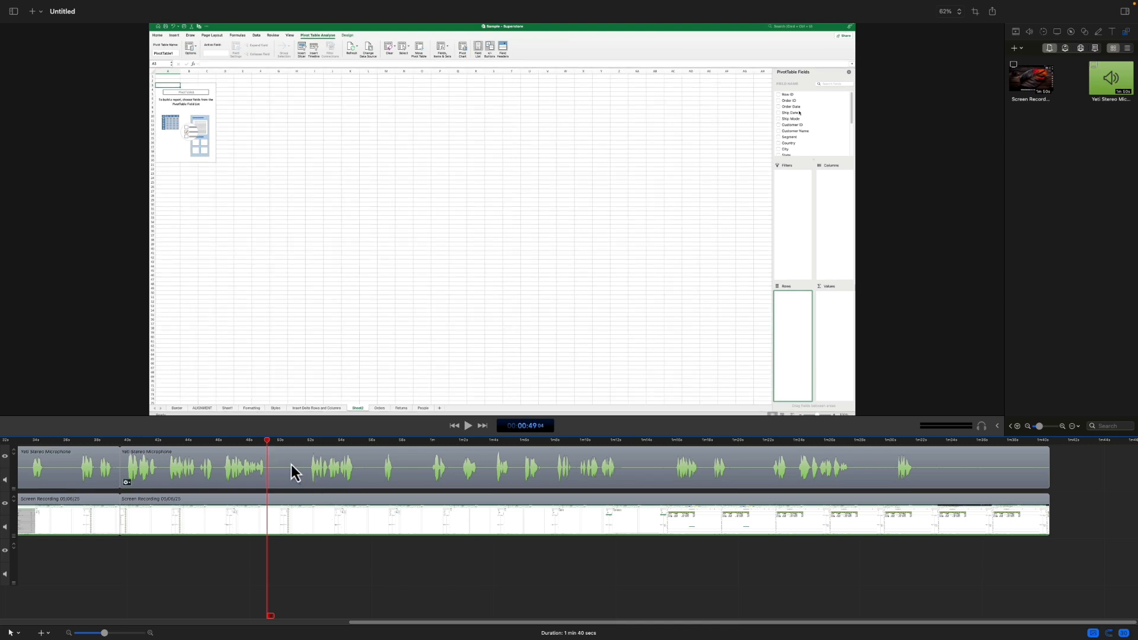
left_click_drag(268, 442, 310, 446)
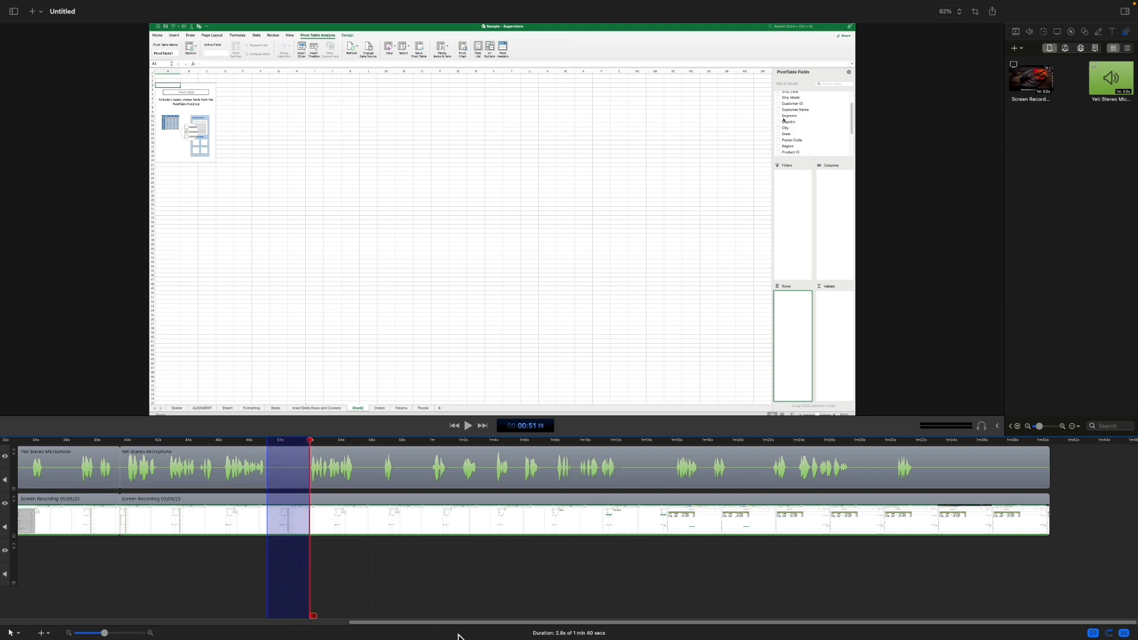
key("Delete")
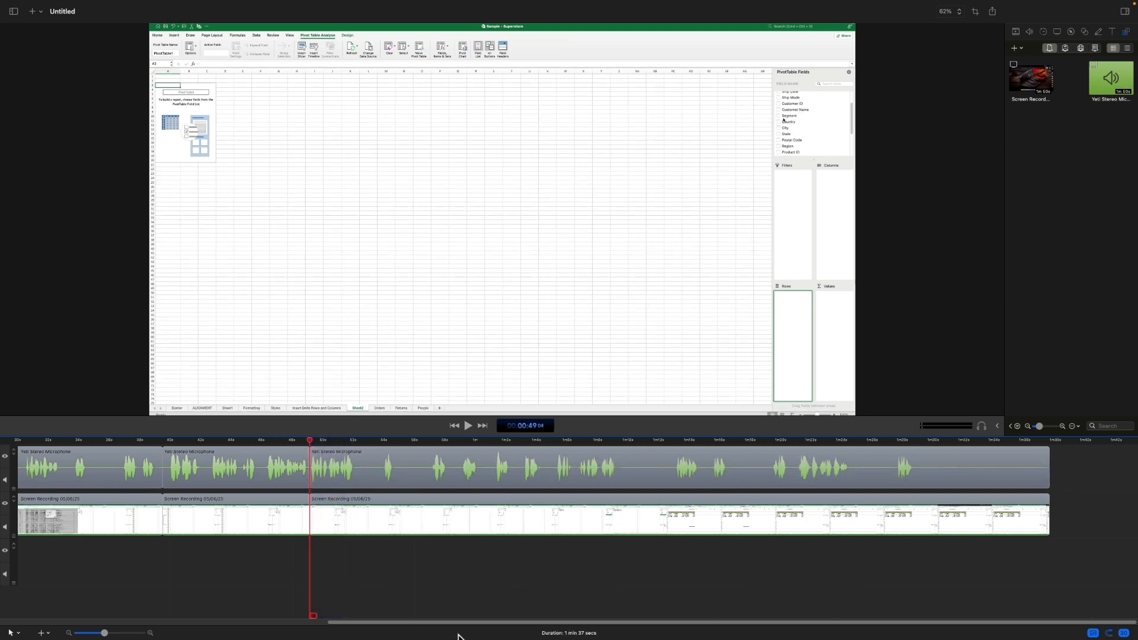
Step: Ripple-delete the two short silent ranges starting at about 52 and 54 seconds across all tracks
left_click(362, 441)
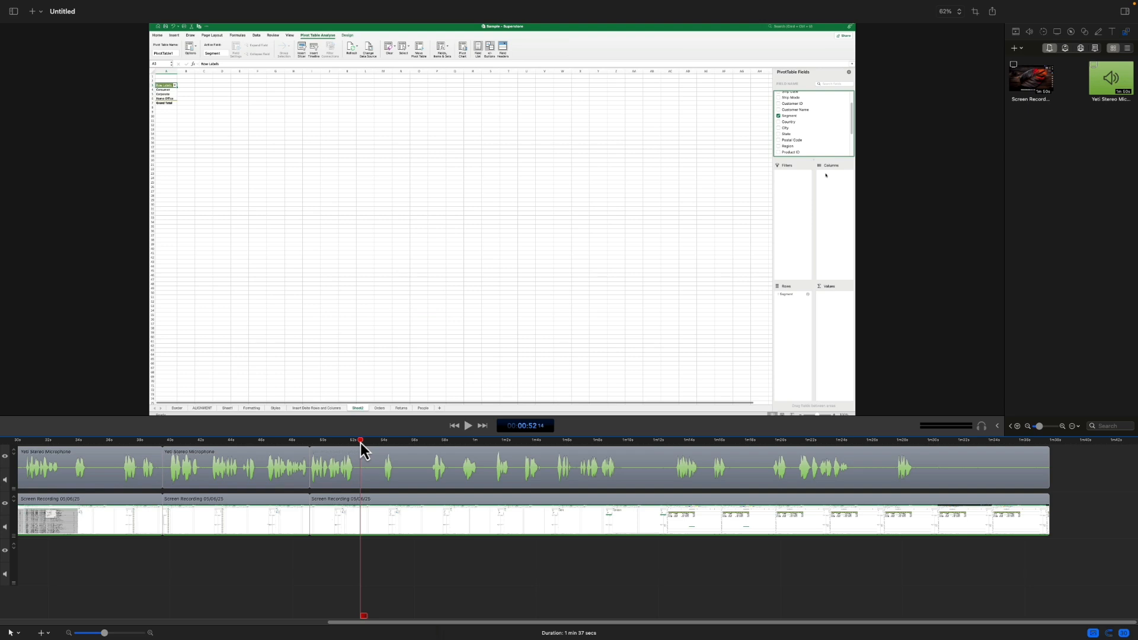
left_click_drag(361, 442, 379, 445)
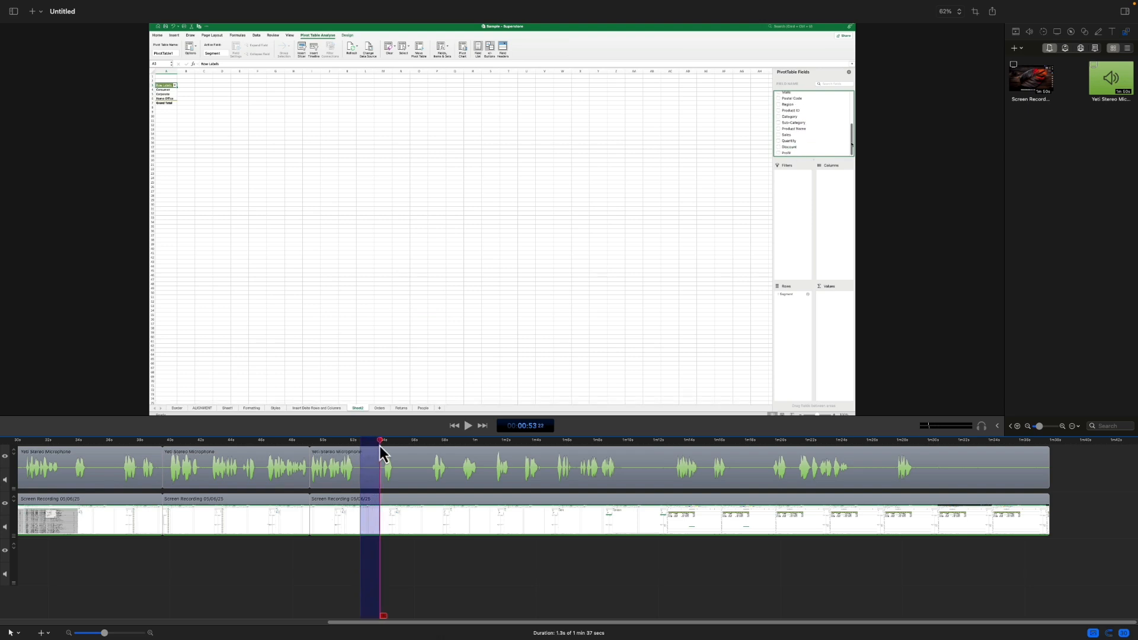
key("Delete")
left_click(403, 443)
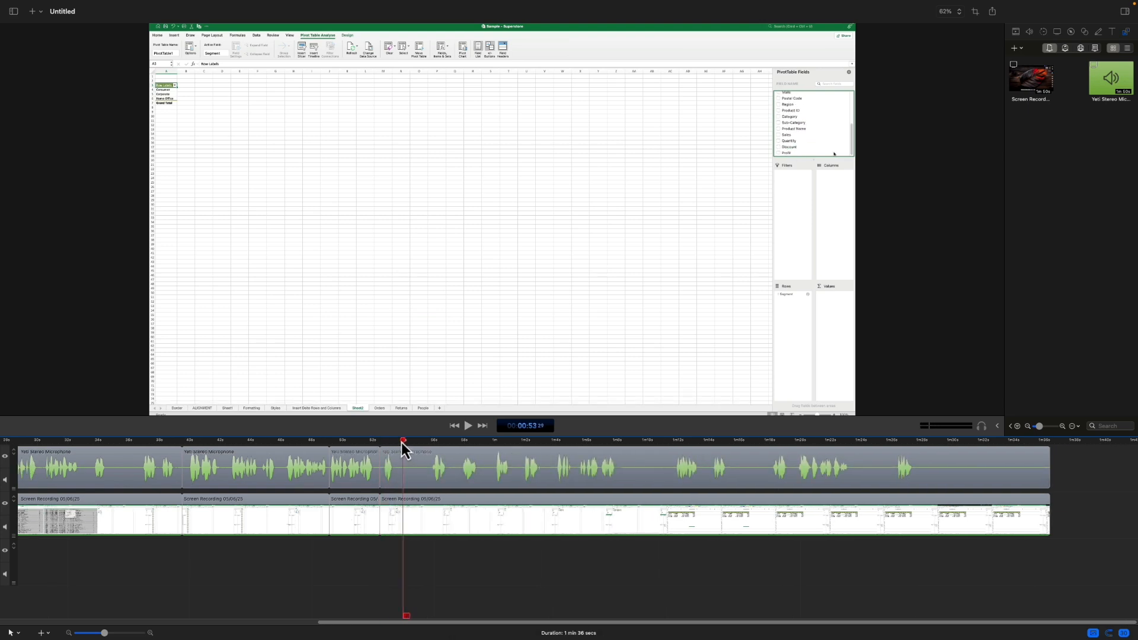
left_click_drag(404, 442, 426, 446)
key("Delete")
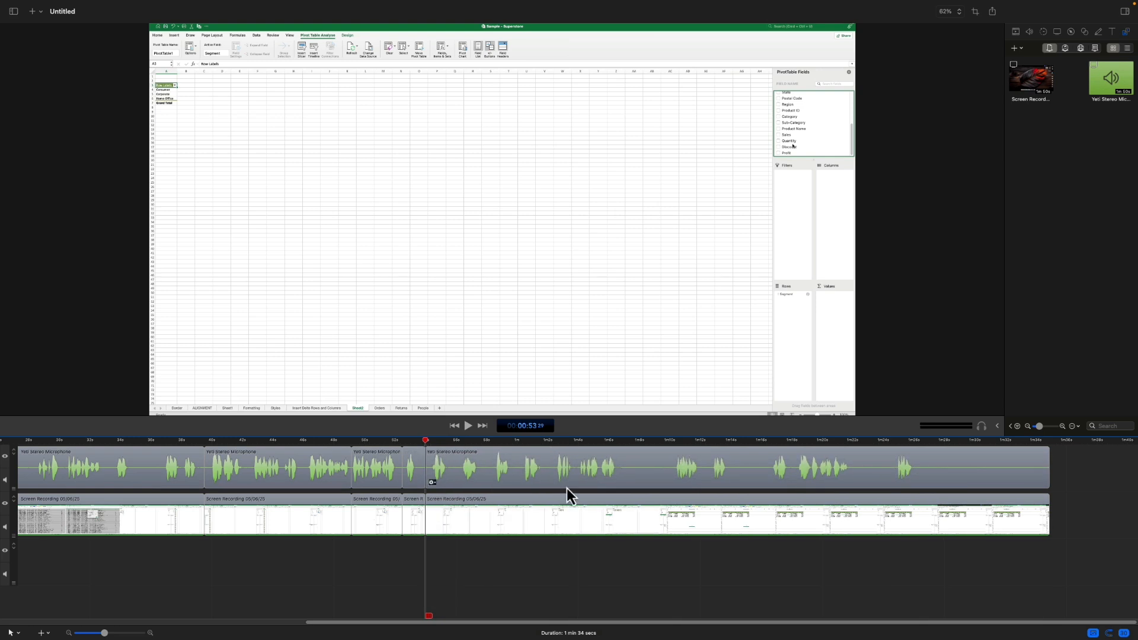
Step: Ripple-delete the silent ranges starting at about 1 min 6 s and 1 min 10 s across all tracks
left_click_drag(622, 445, 673, 447)
key("Delete")
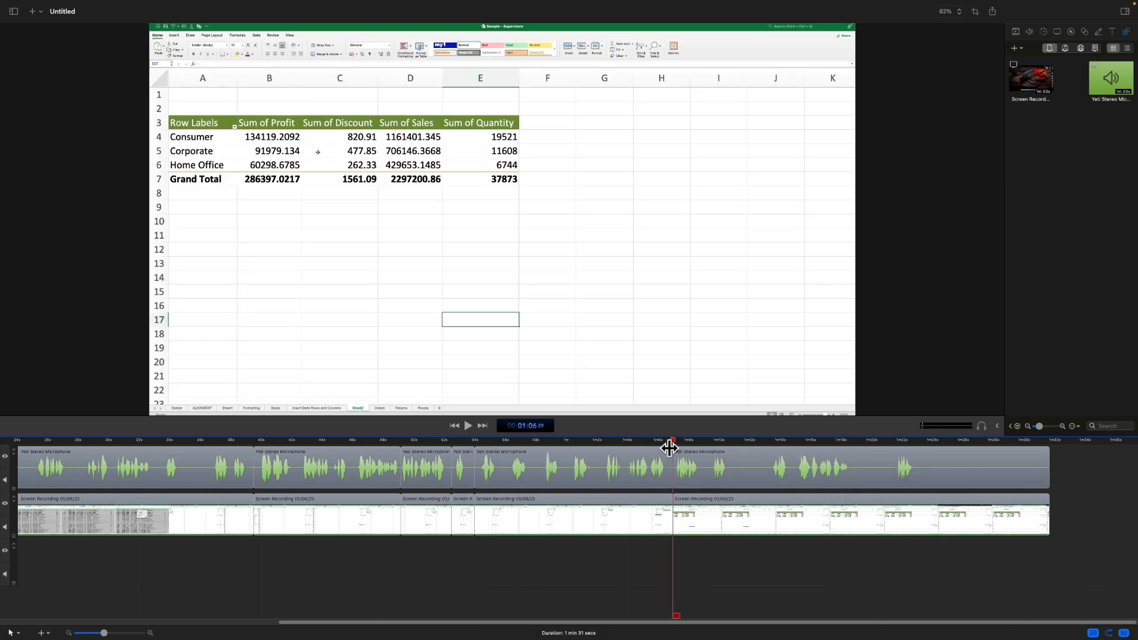
left_click(728, 442)
left_click_drag(731, 443, 769, 443)
key("Delete")
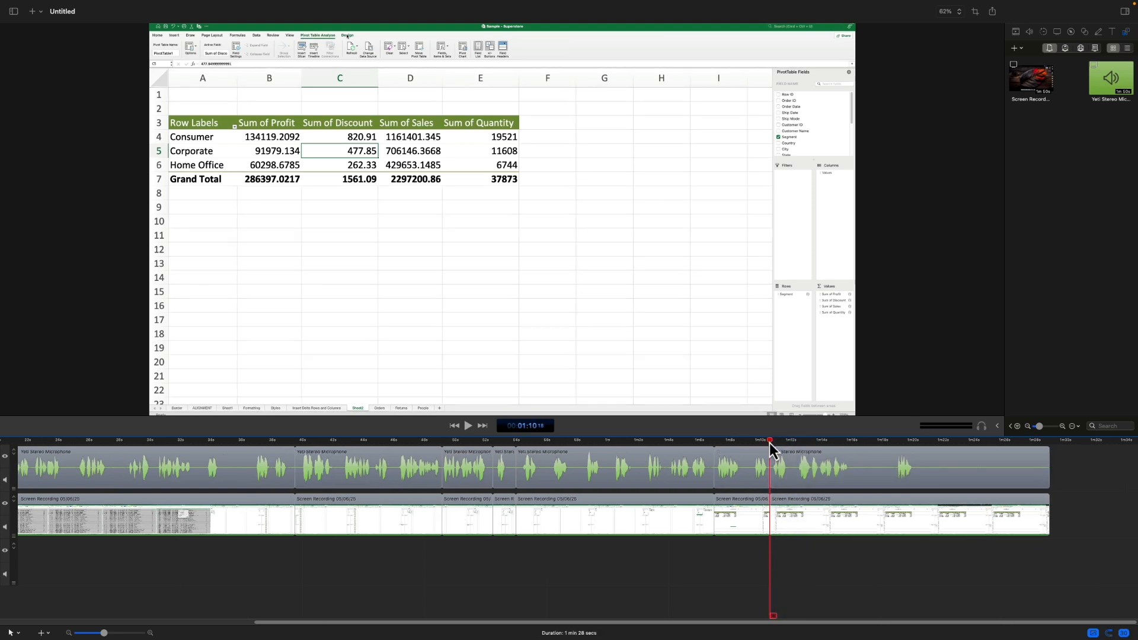
Step: Save the project as test in the PROJECTS folder
key("super+s")
type("test")
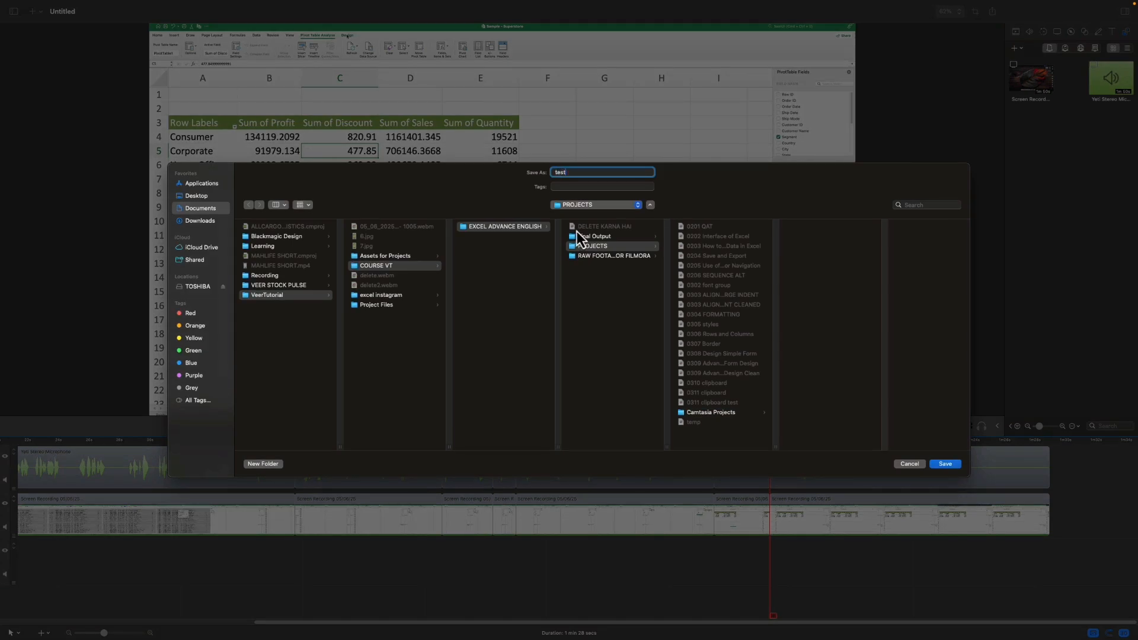
left_click(944, 467)
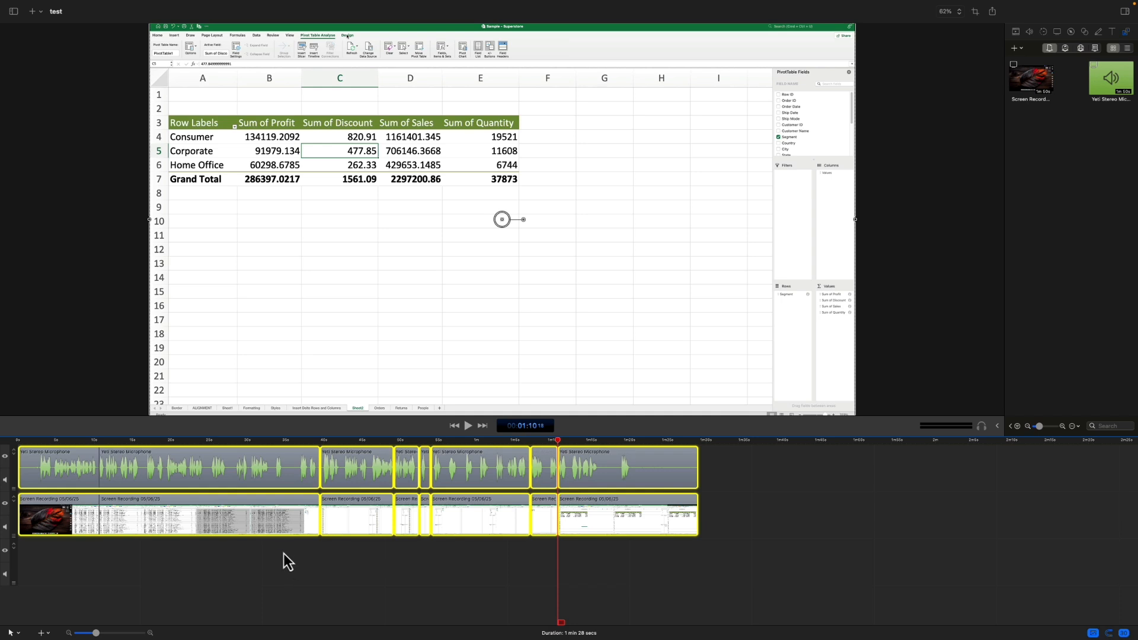
Step: Nest all the selected microphone and screen recording segments into one clip and dismiss the nested clip notice
right_click(269, 482)
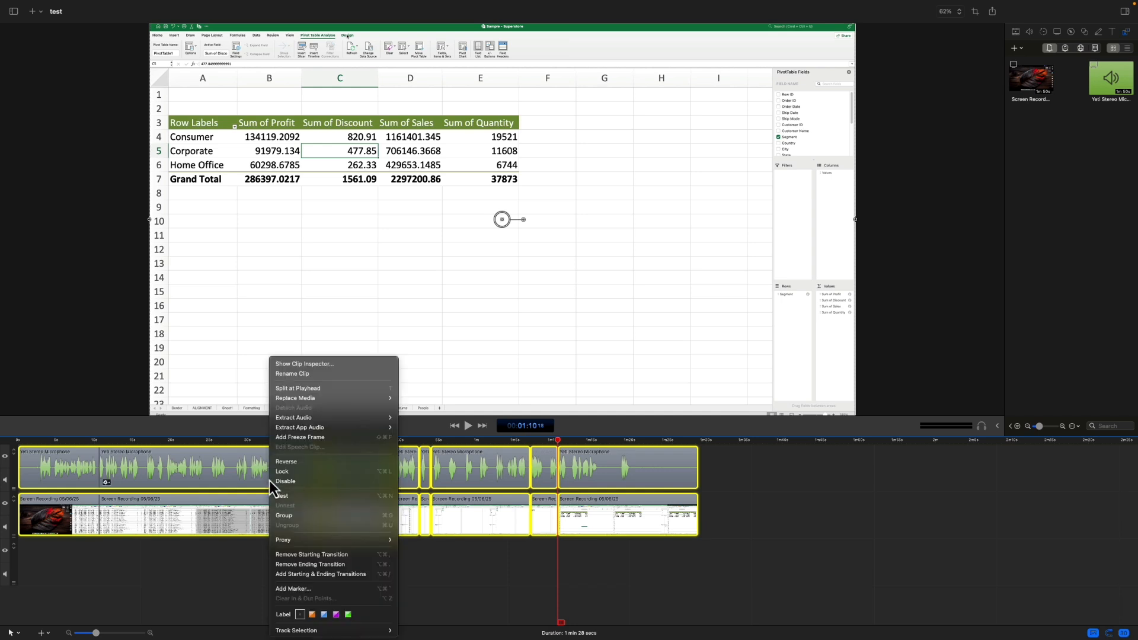
left_click(355, 500)
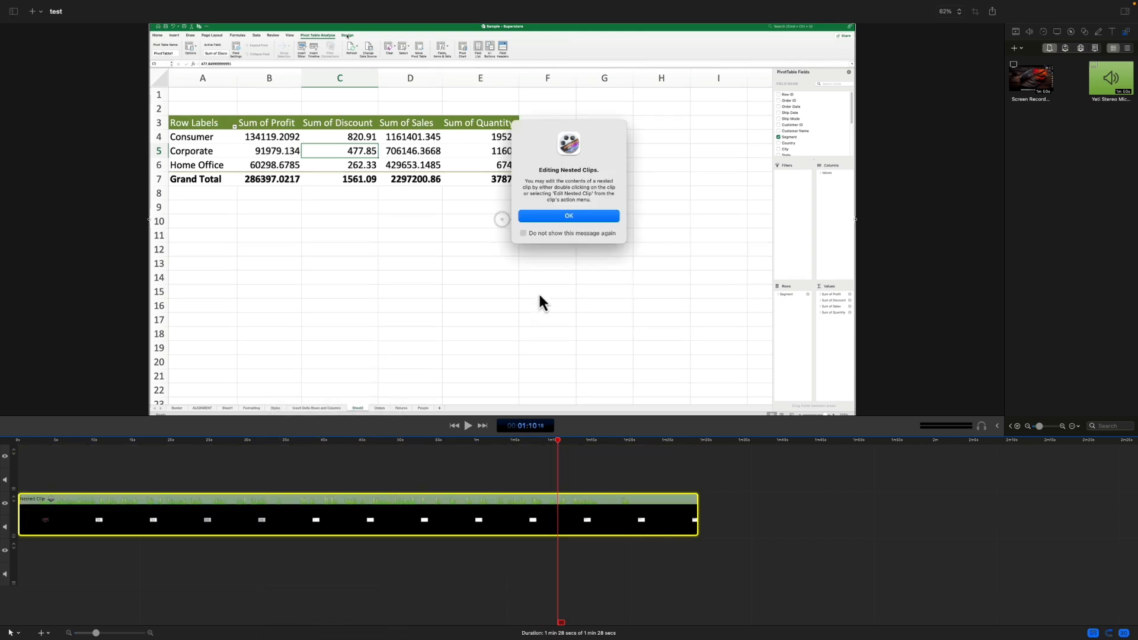
left_click(554, 218)
left_click(752, 485)
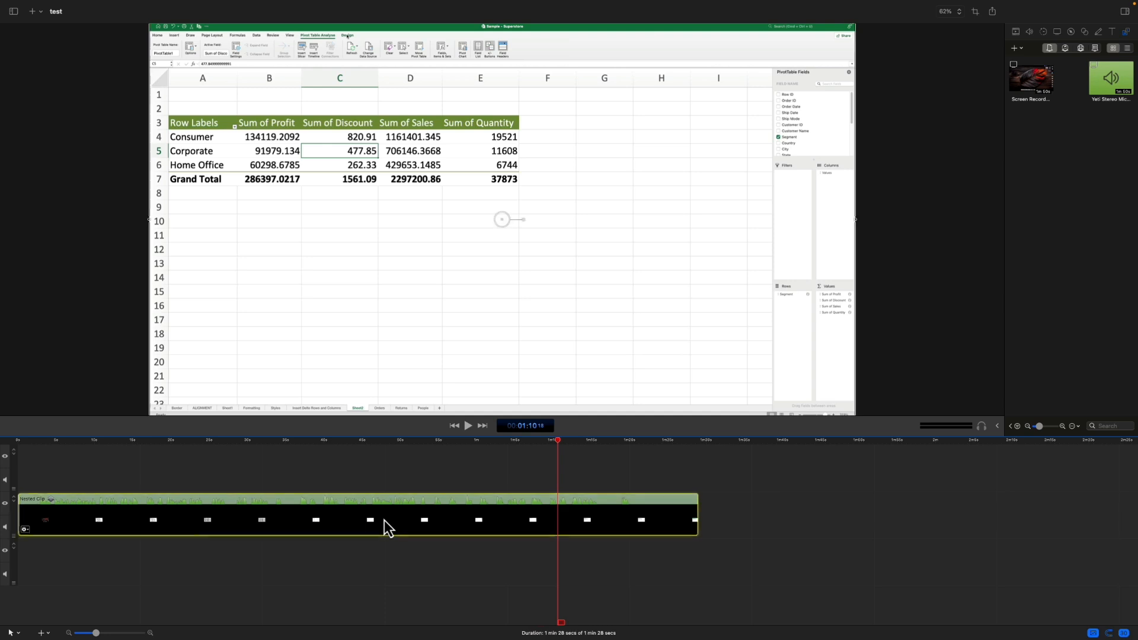
Step: Inspect the segments inside the nested clip, and scrub the main timeline back to about 2 seconds
double_click(384, 520)
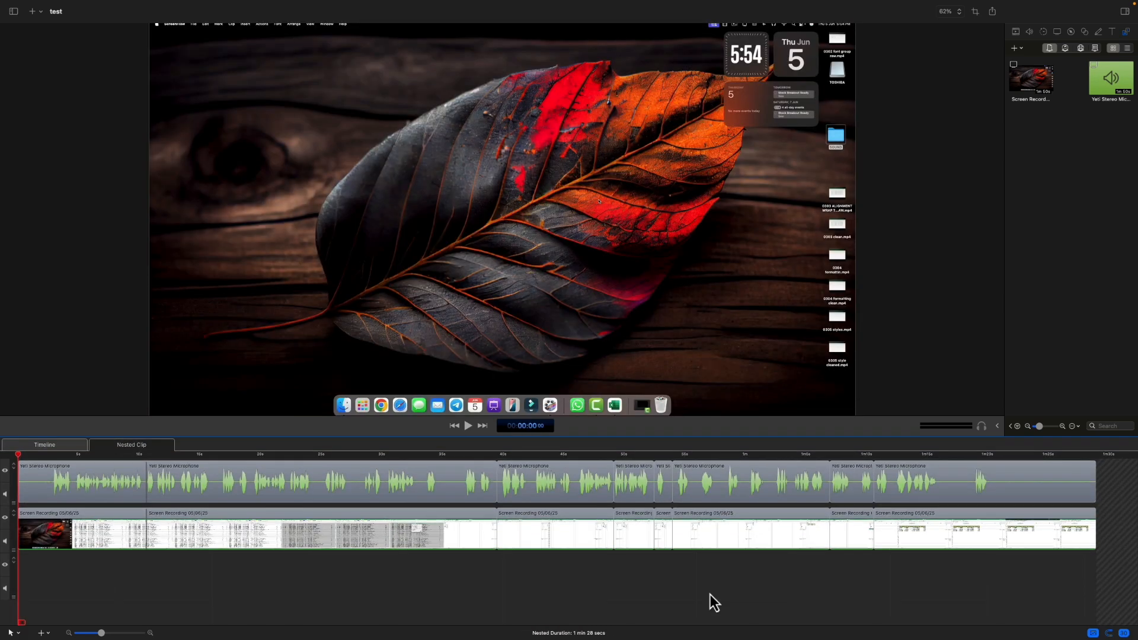
left_click(93, 446)
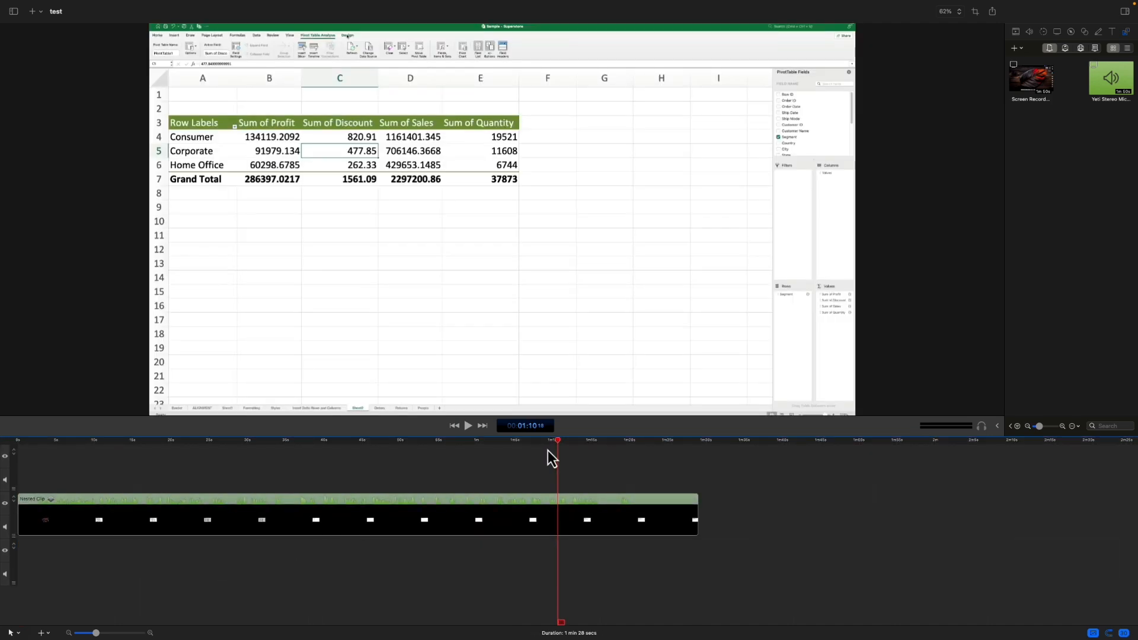
left_click_drag(557, 444, 266, 447)
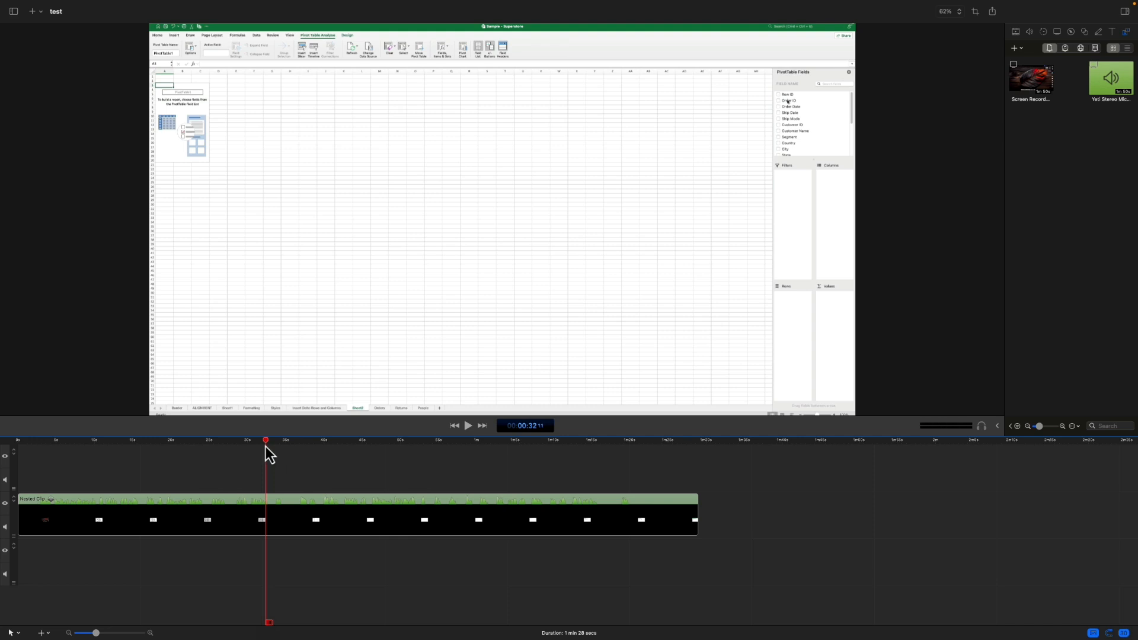
left_click_drag(268, 442, 36, 446)
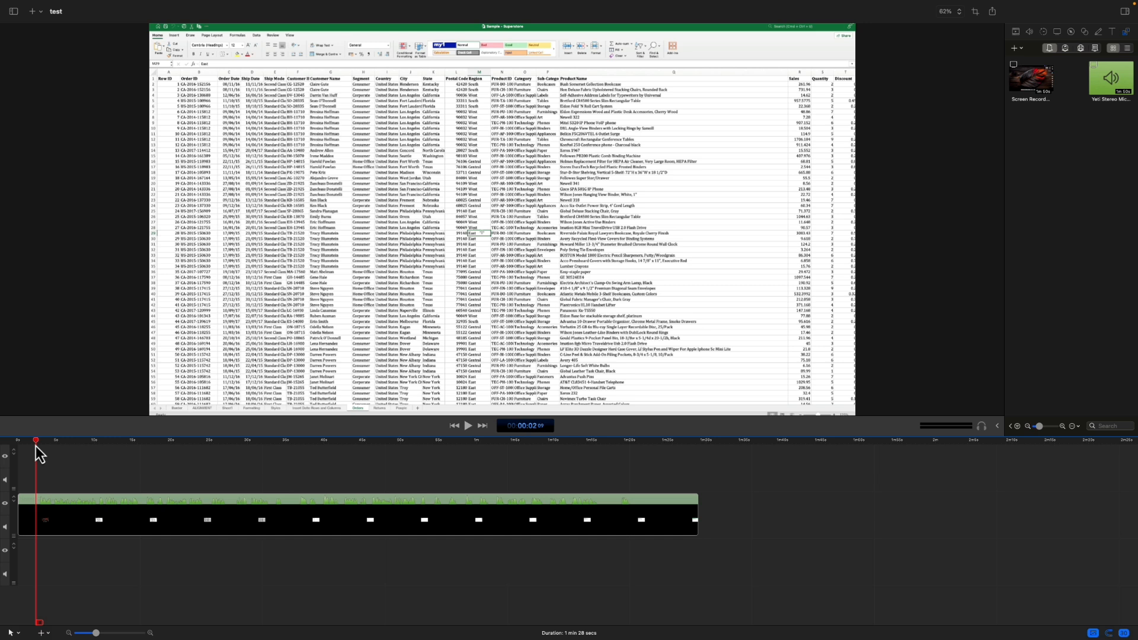
Step: Select the nested clip, show its video properties and place the playhead at about 15 seconds
left_click(250, 509)
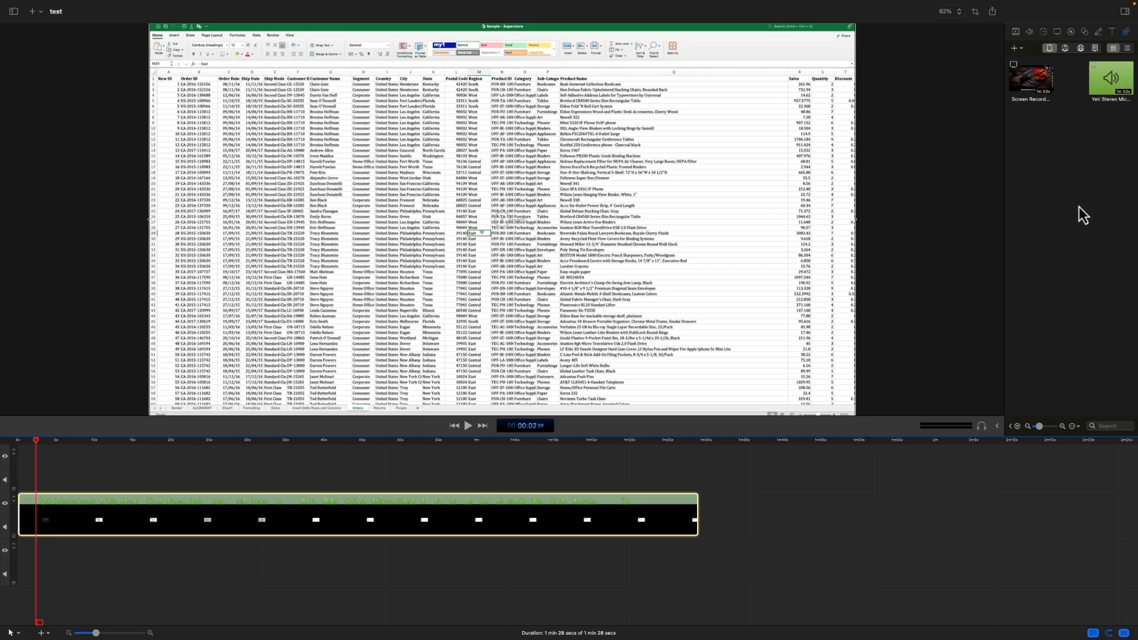
left_click(1017, 49)
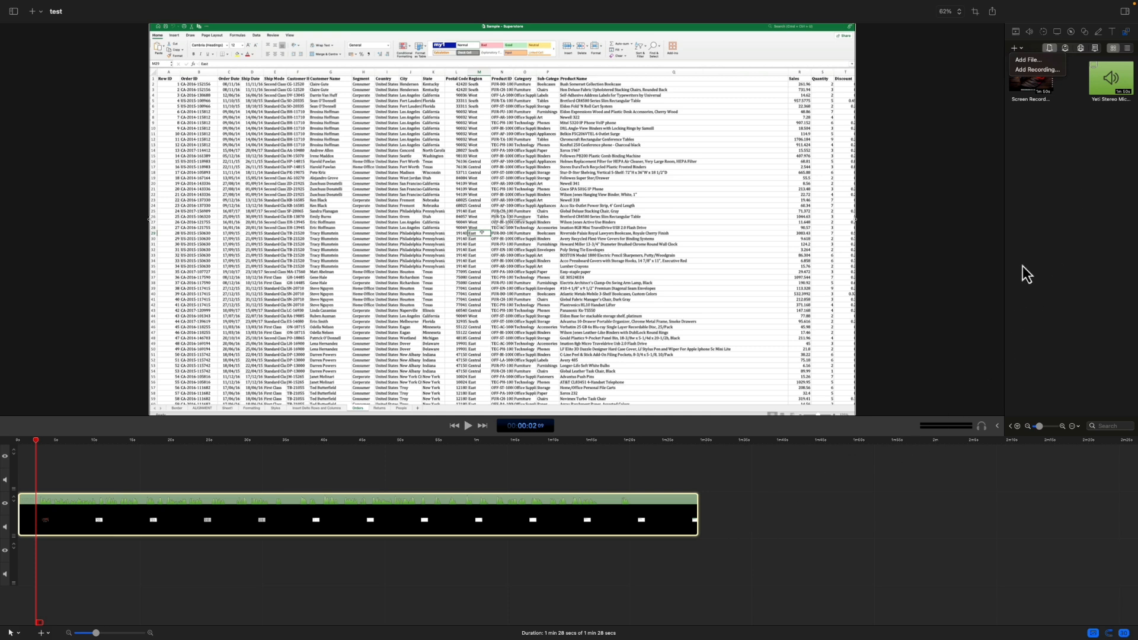
left_click(1037, 254)
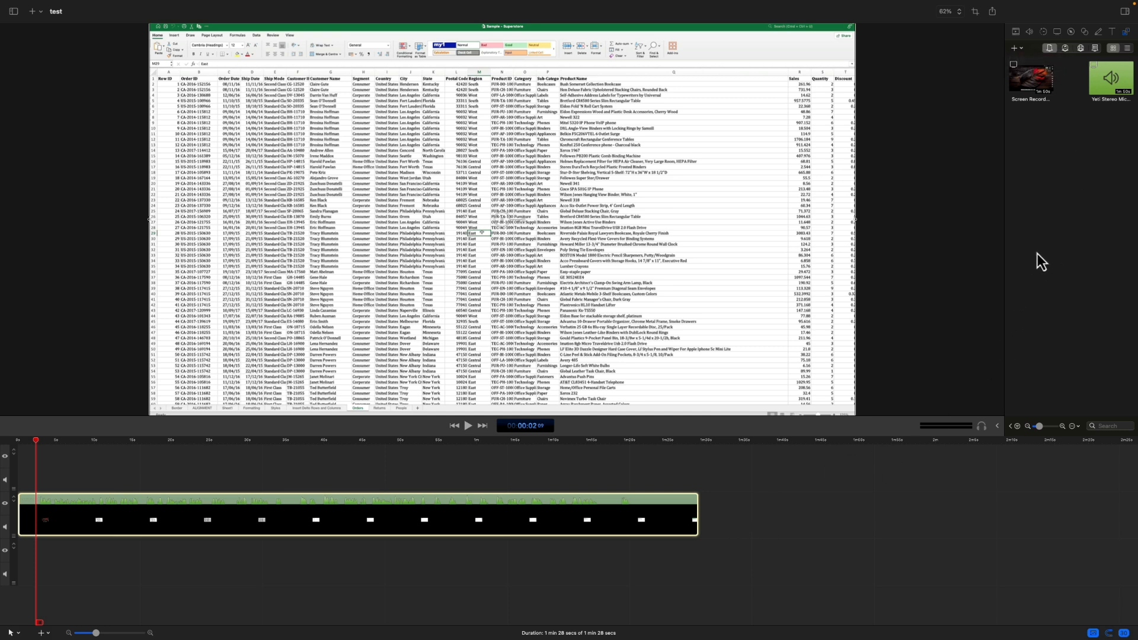
left_click(1017, 33)
left_click(137, 450)
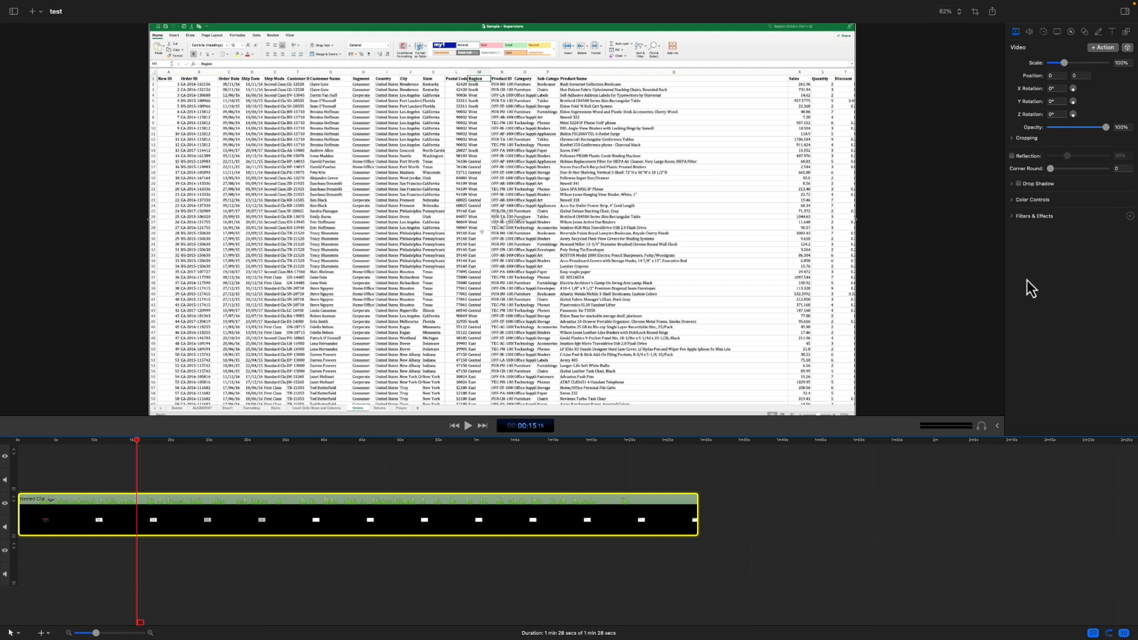
Step: Add a video action at about 15 seconds that scales the nested clip to 134% at position 435, -245
left_click(1104, 48)
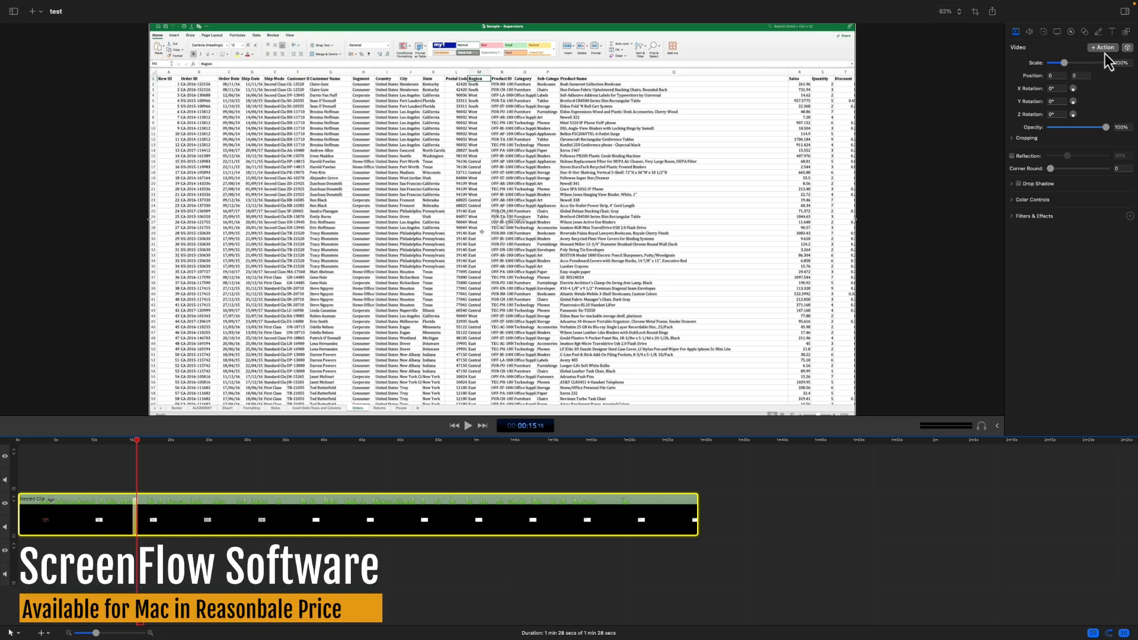
left_click_drag(1065, 63, 1071, 66)
left_click_drag(630, 109, 744, 169)
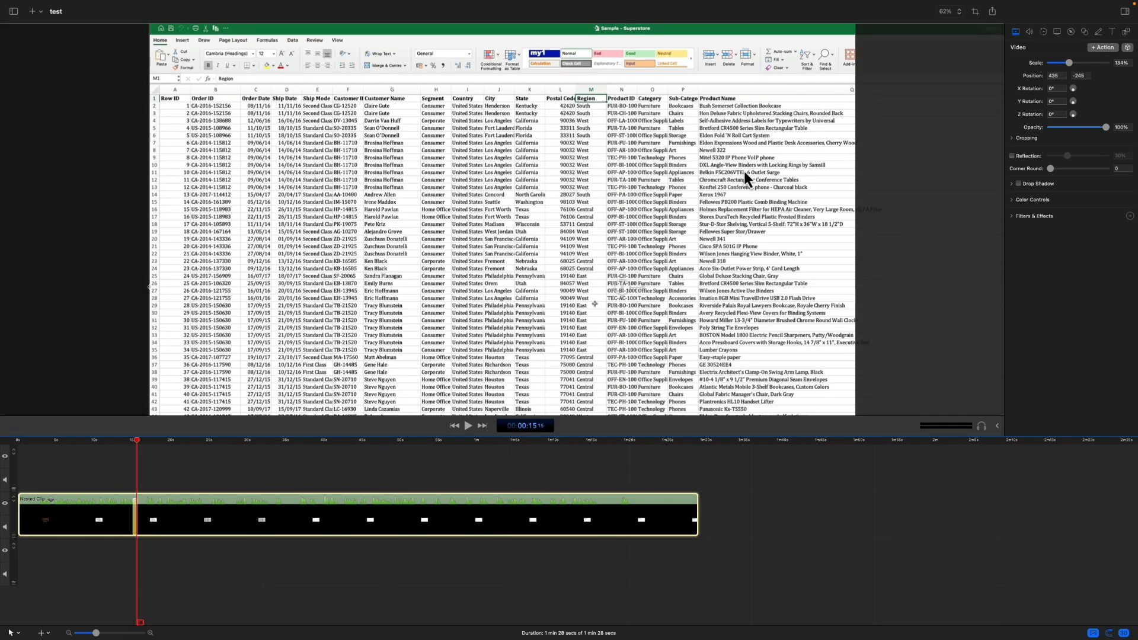
Step: Add a second video action at about 18 seconds that returns the nested clip to its full-frame size and position
left_click_drag(137, 444, 163, 446)
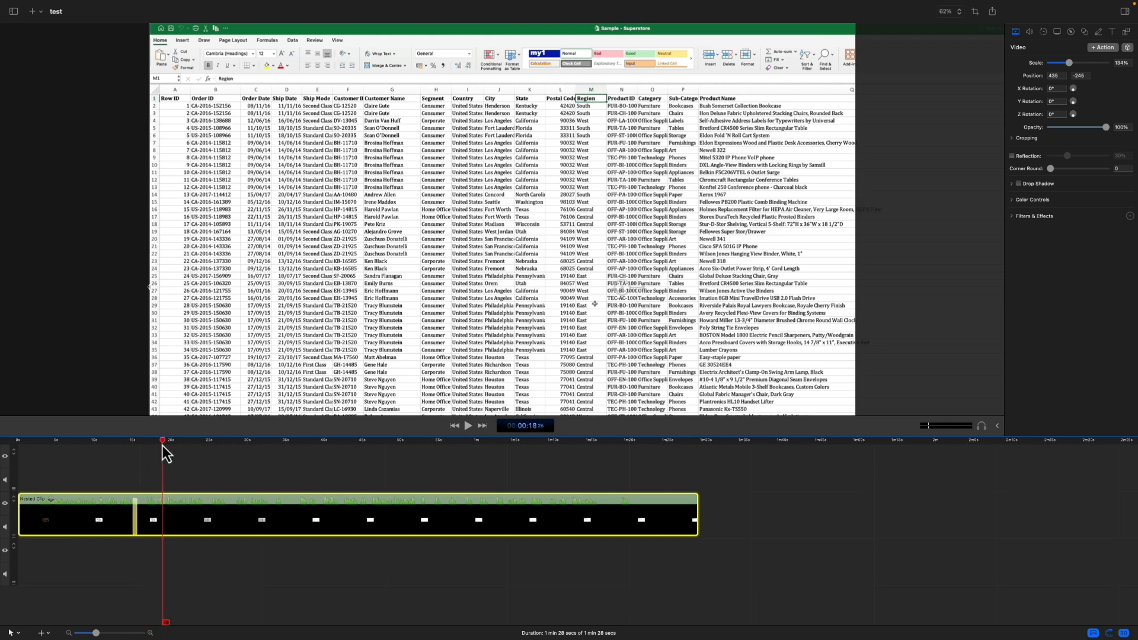
left_click(1107, 51)
right_click(674, 163)
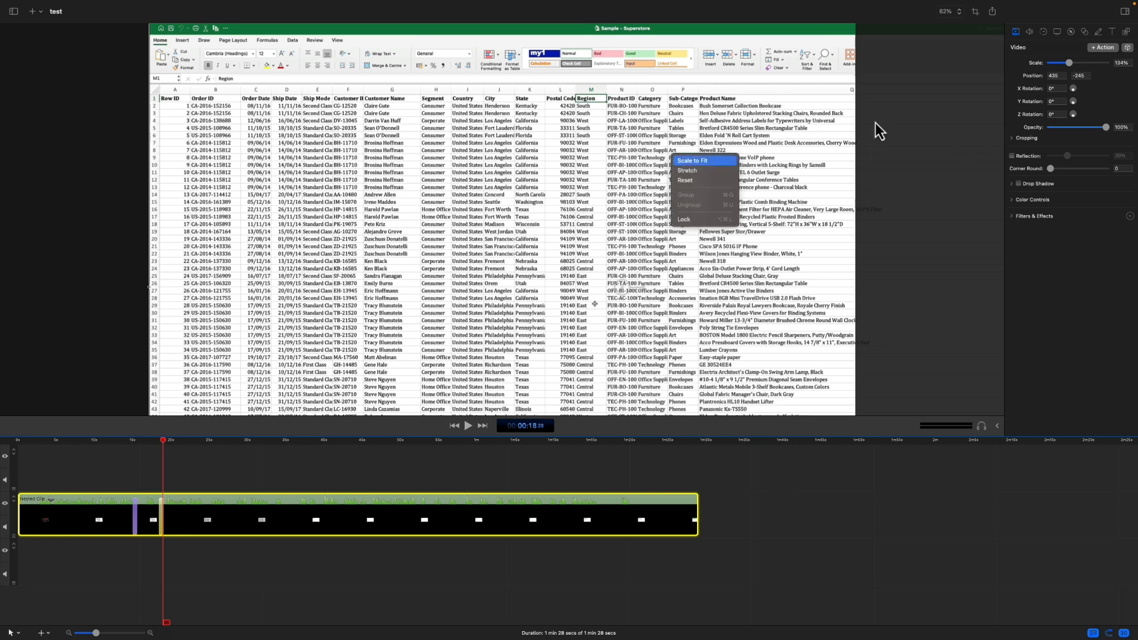
left_click(1124, 63)
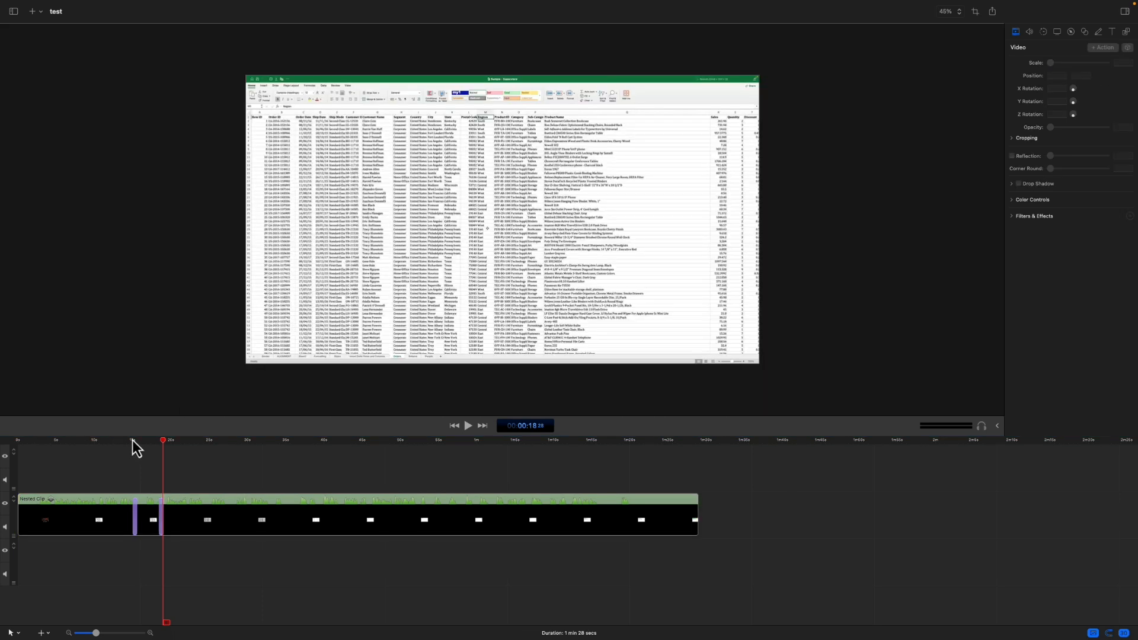
Step: Play the timeline from shortly before the first video action to about 20 seconds to check the zoom in and out
left_click(105, 442)
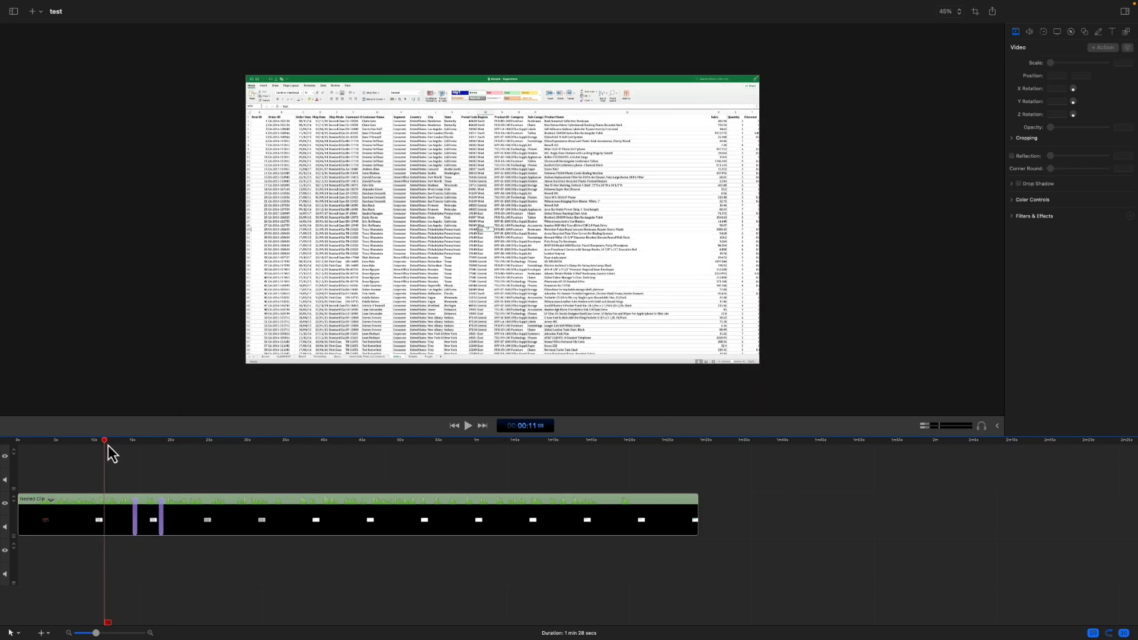
left_click(122, 442)
key("space")
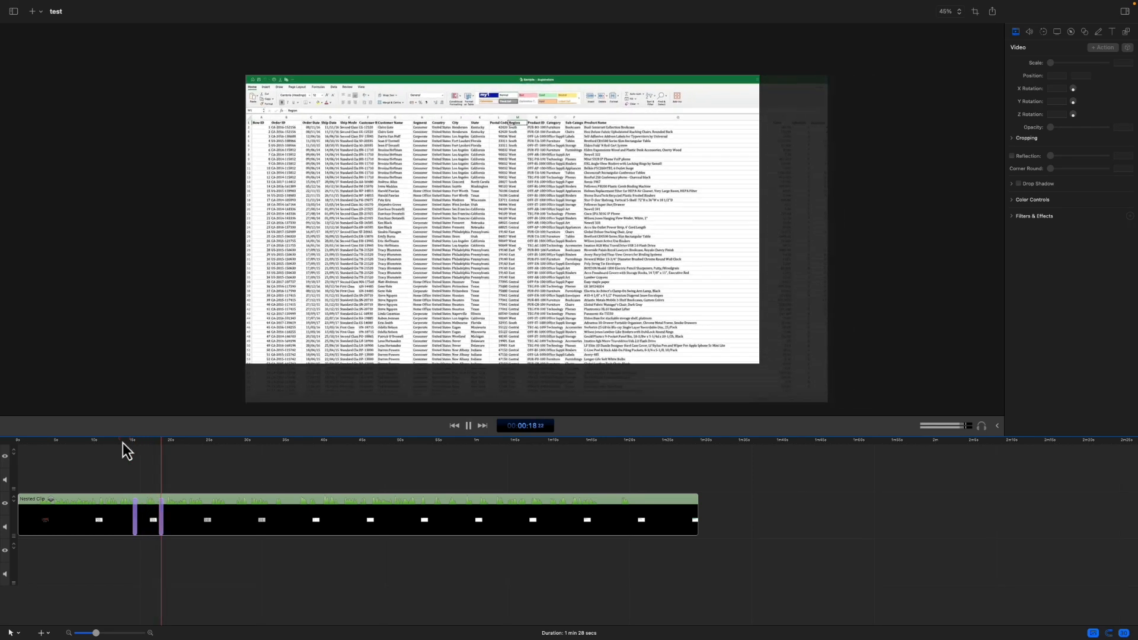
key("space")
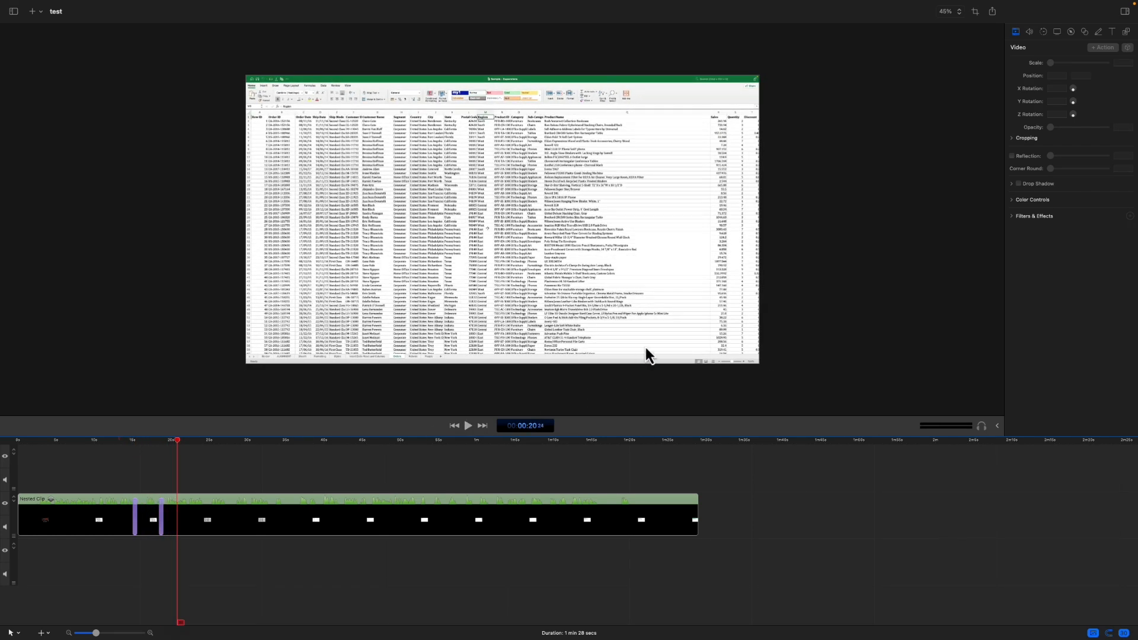
Step: Add a video action to the nested clip at about 20 seconds and apply the "2-top right 140%" style preset
left_click(223, 529)
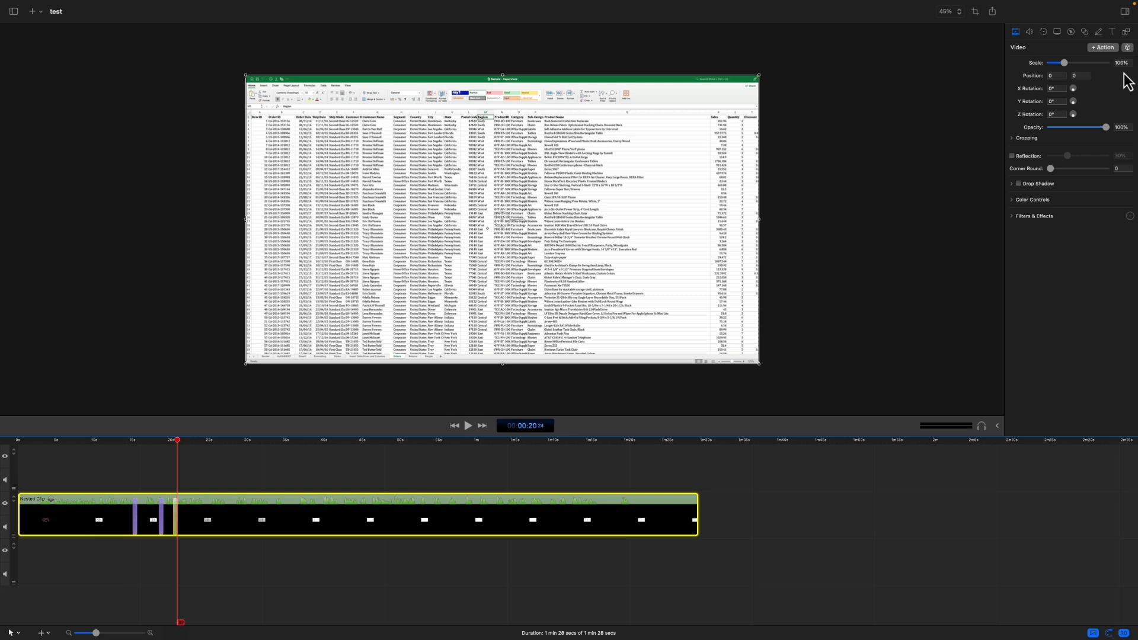
left_click(1127, 49)
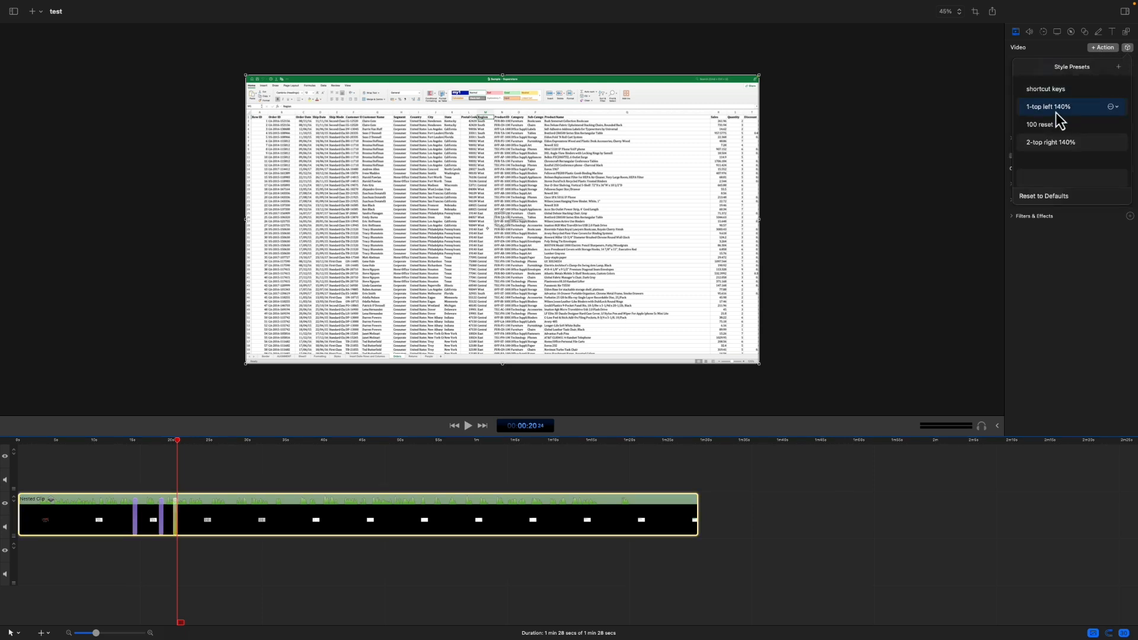
left_click(1065, 148)
Step: Add a video action at about 21 seconds and apply the "100 reset" style preset
left_click_drag(178, 451, 185, 451)
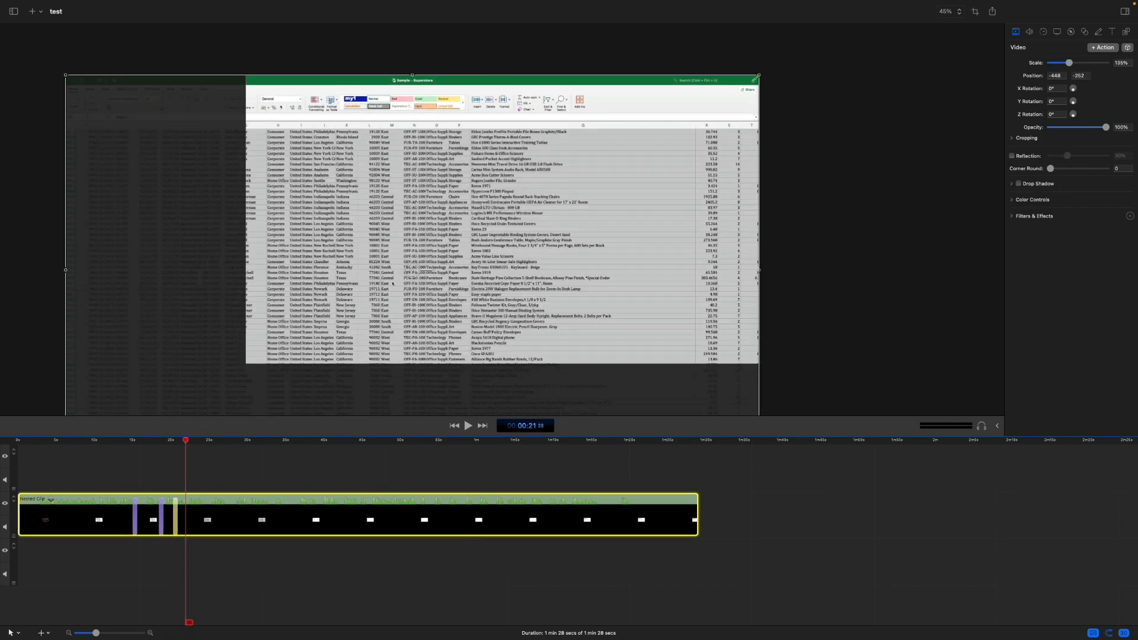
left_click(1128, 50)
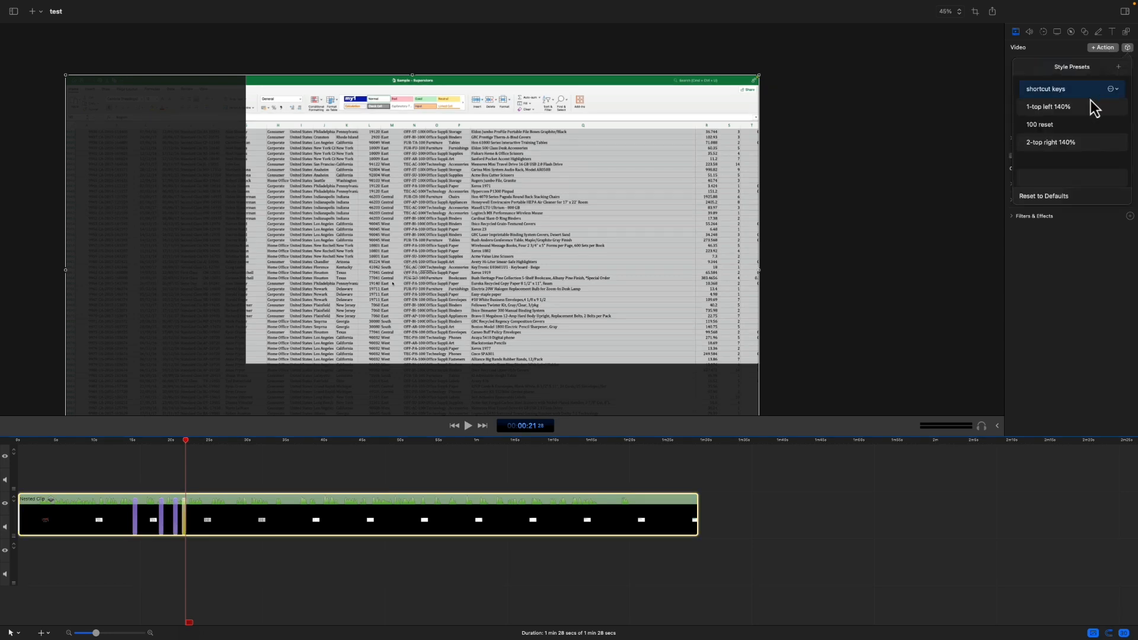
left_click(1043, 126)
Step: Play the timeline from about 20 seconds to check the two preset zoom actions
left_click_drag(185, 442, 172, 445)
key("space")
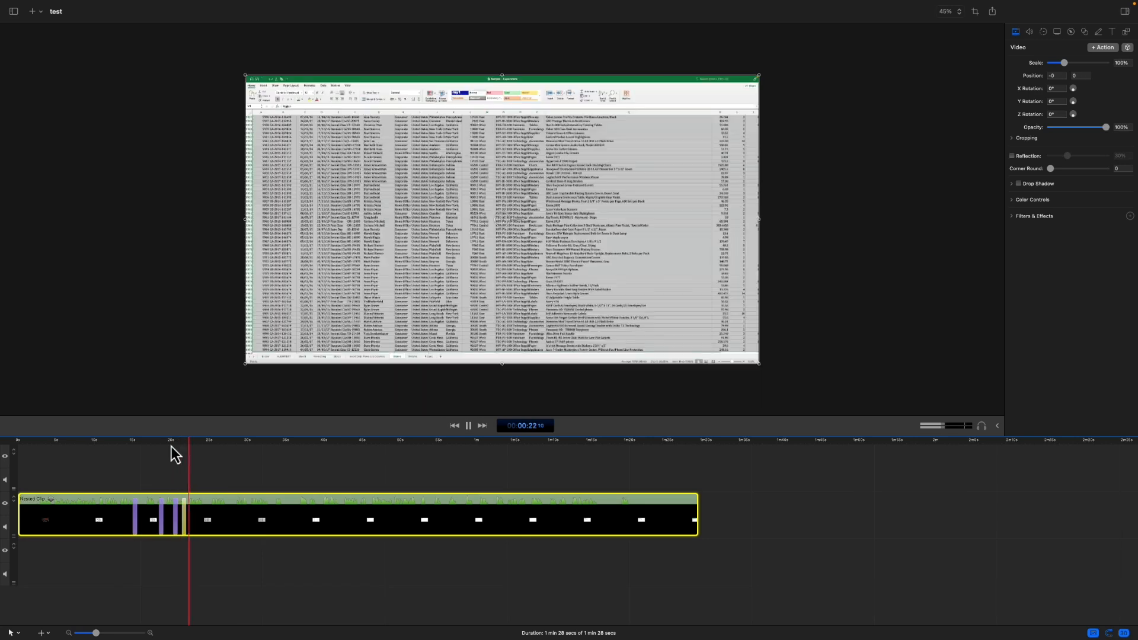
key("space")
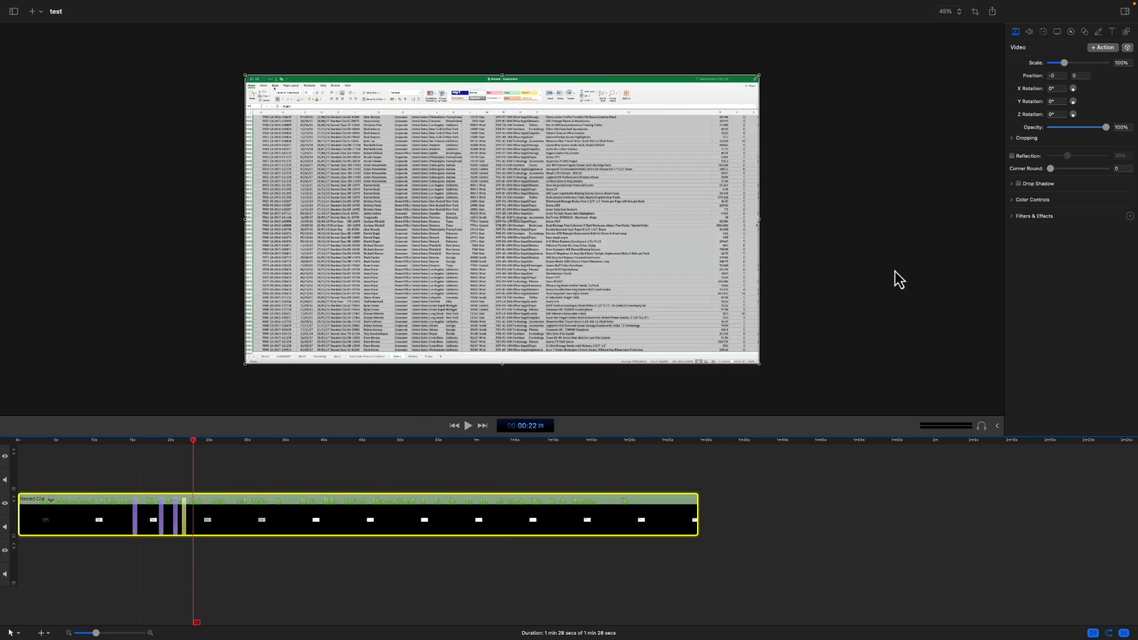
Step: Scale the nested clip to 134% in a video action at about 22 seconds and store its X/Y position and scale as a new style preset
left_click_drag(1064, 62, 1069, 64)
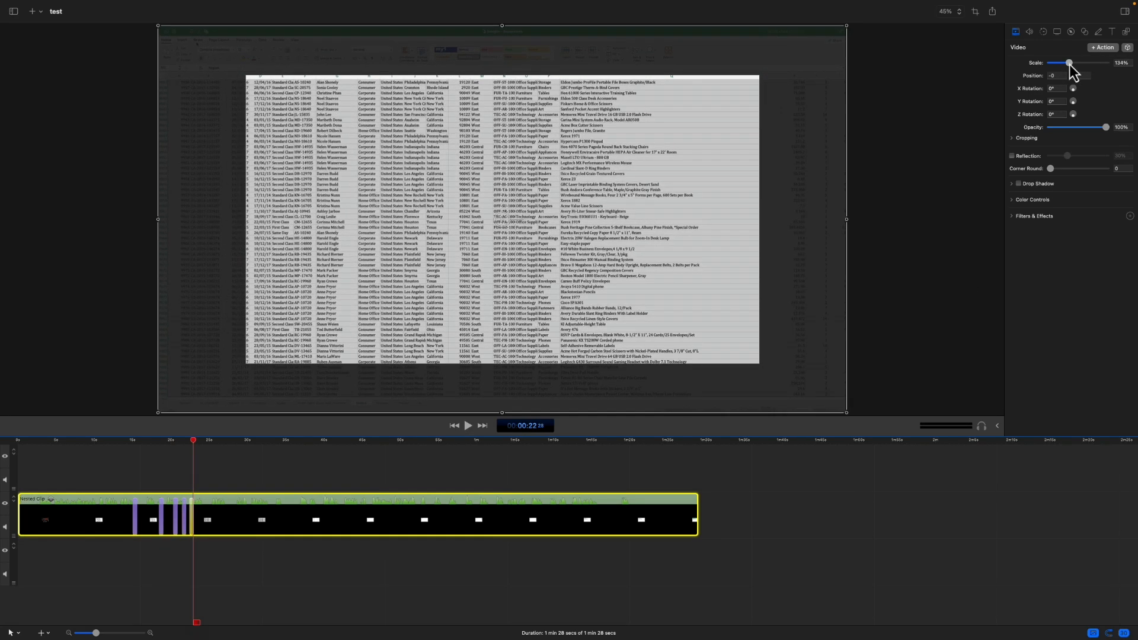
left_click(1126, 48)
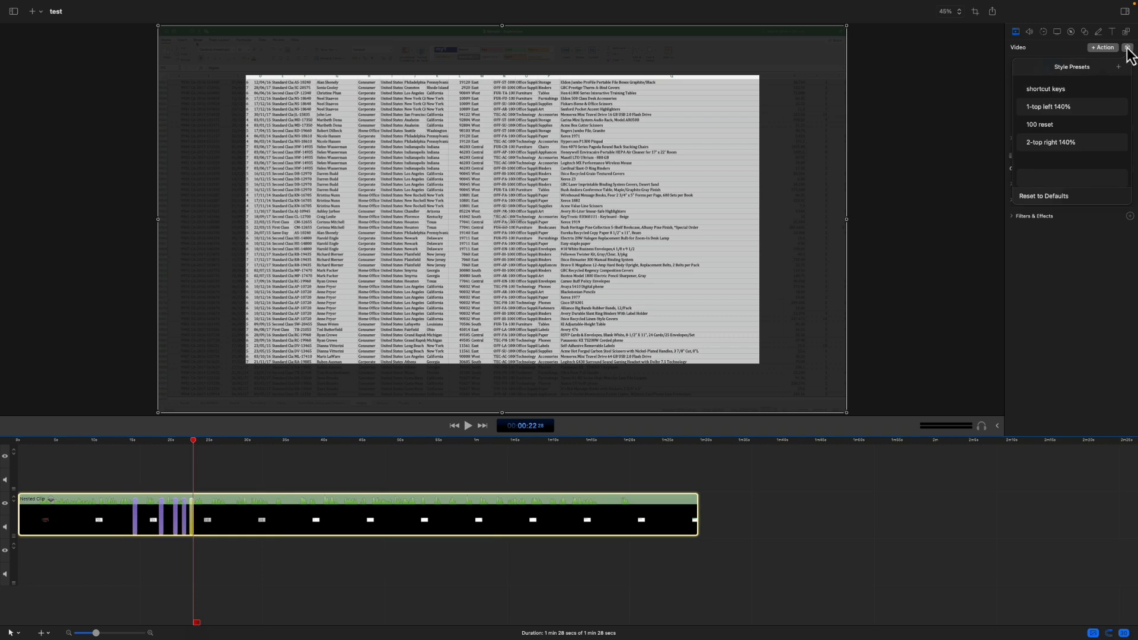
left_click(1118, 66)
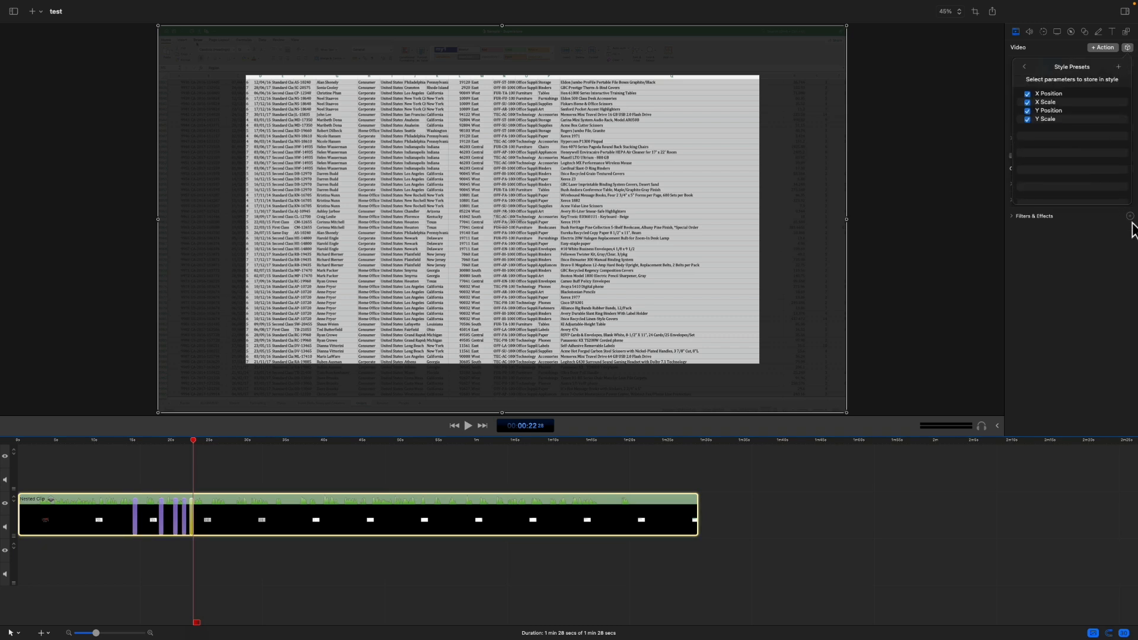
left_click(1119, 67)
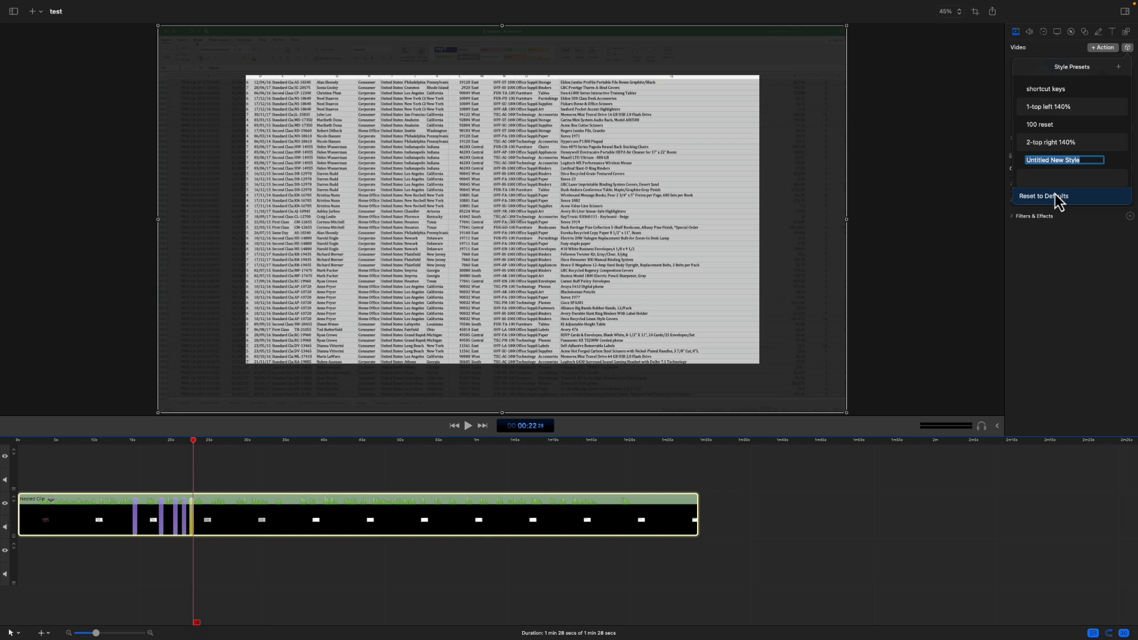
left_click(1055, 302)
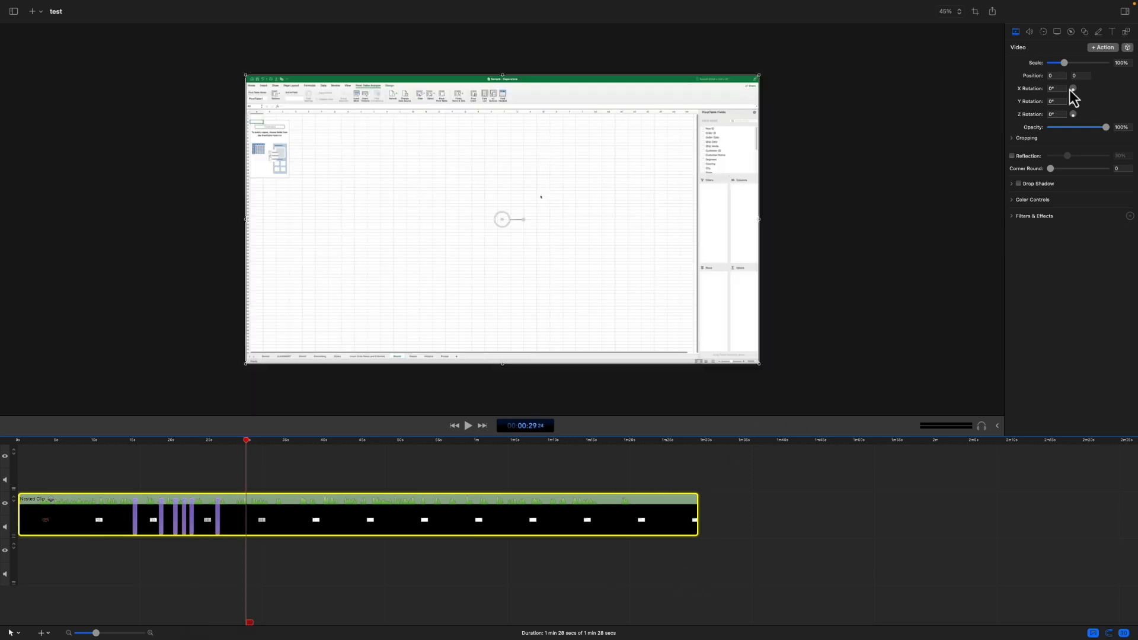
Step: Try rotating the nested clip about the X, Y and Z axes and set all three rotations back to 0°
left_click_drag(1072, 90, 1073, 115)
double_click(1048, 115)
type("0")
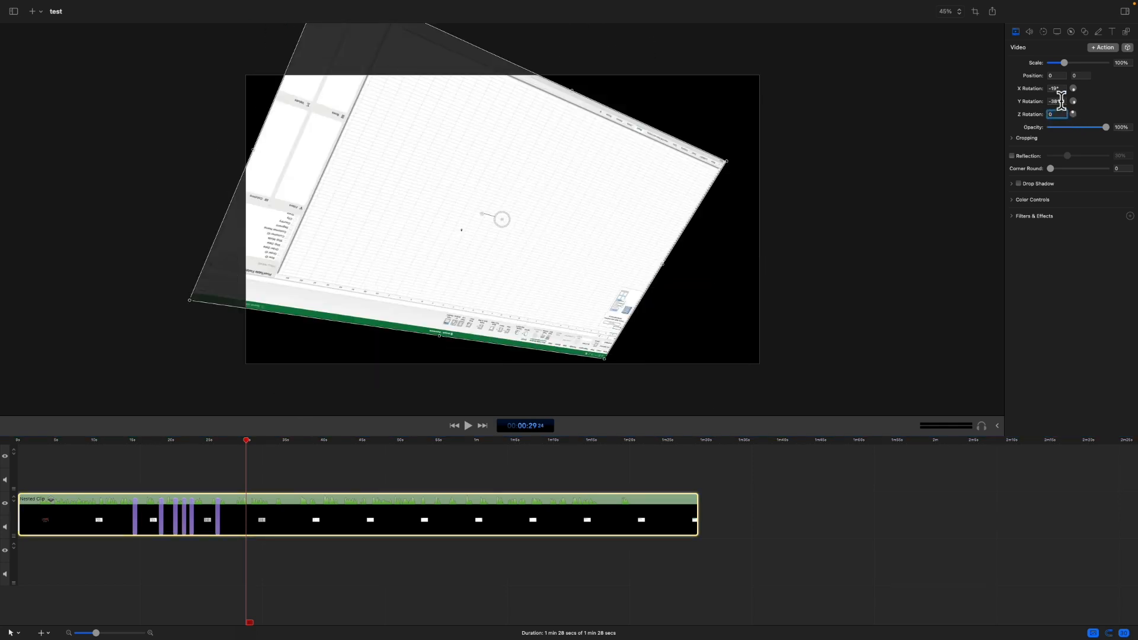
double_click(1061, 101)
type("0")
double_click(1053, 89)
type("0")
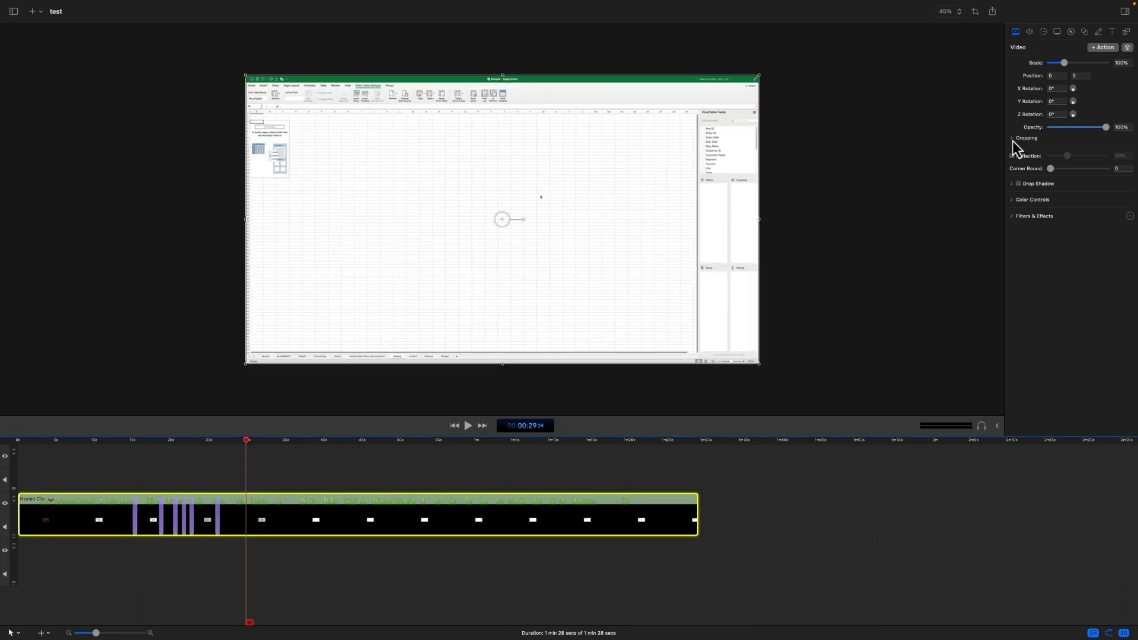
Step: Show the nested clip's cropping settings and try cropping its edges
left_click(1012, 138)
mouse_move(1050, 150)
left_mouse_down()
mouse_move(1062, 153)
mouse_move(1049, 154)
left_mouse_up()
left_click_drag(1051, 164, 1061, 165)
left_click_drag(1051, 177, 1049, 164)
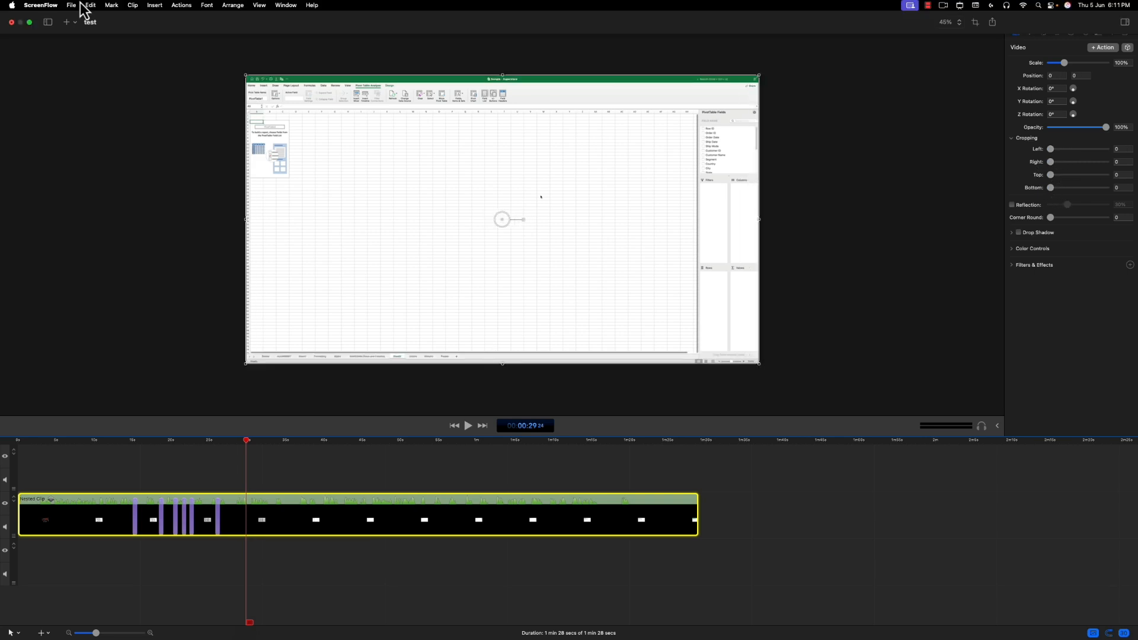
Step: Look over the action commands, including the snapback action options, available for the nested clip
left_click(181, 6)
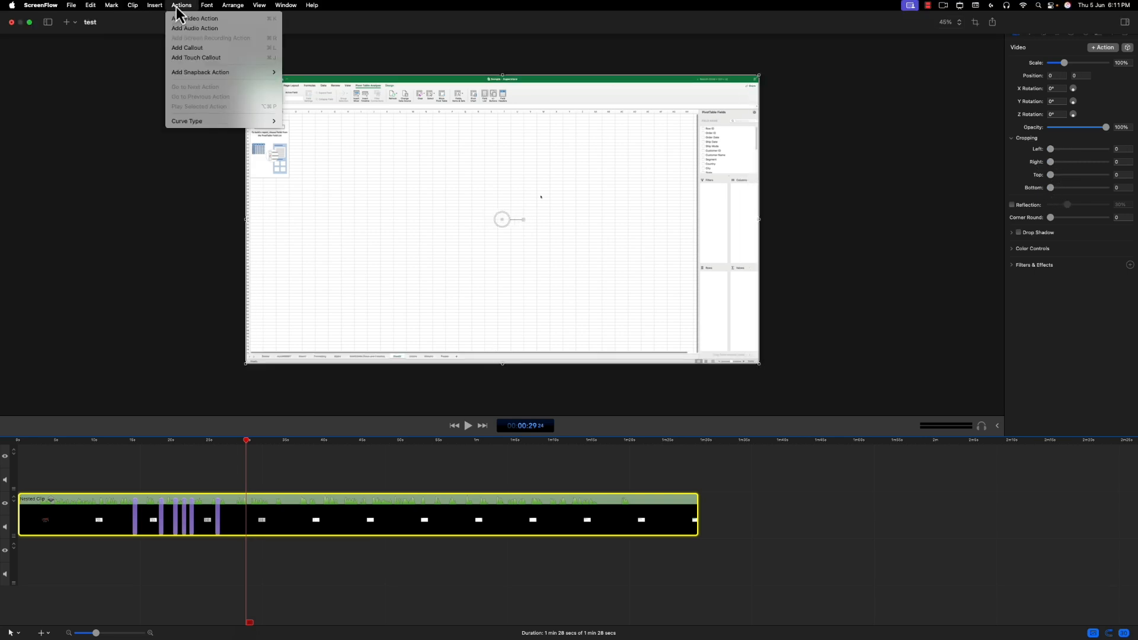
mouse_move(197, 72)
left_click(291, 73)
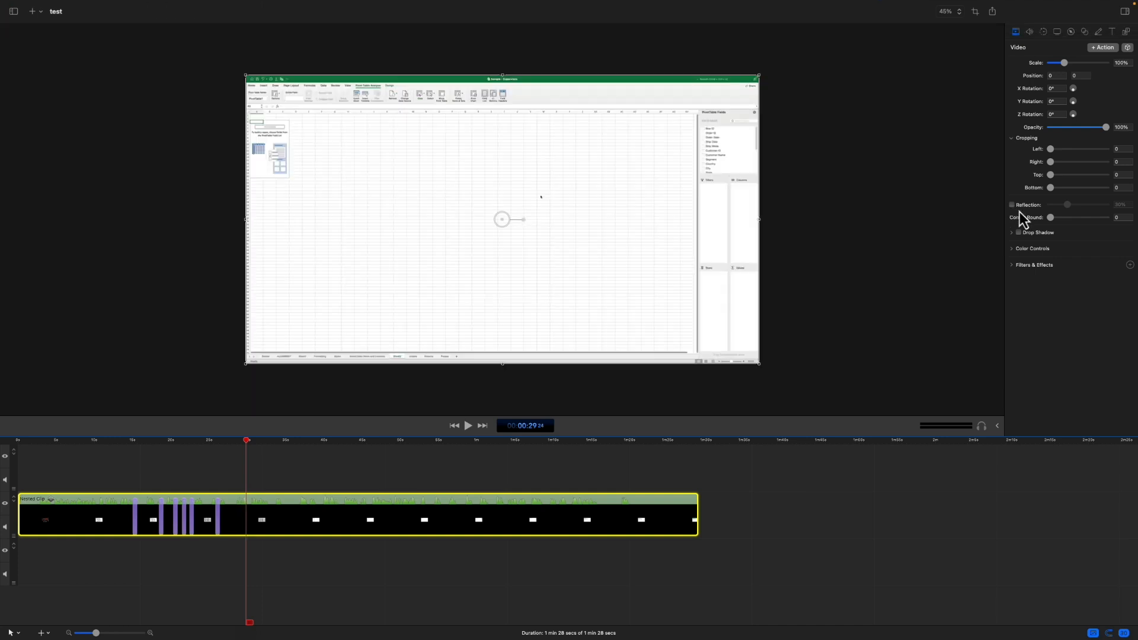
Step: Try the corner rounding and browse the filters and effects available for the nested clip without adding one
mouse_move(1049, 220)
left_mouse_down()
mouse_move(1075, 218)
mouse_move(1050, 219)
left_mouse_up()
left_click(1012, 268)
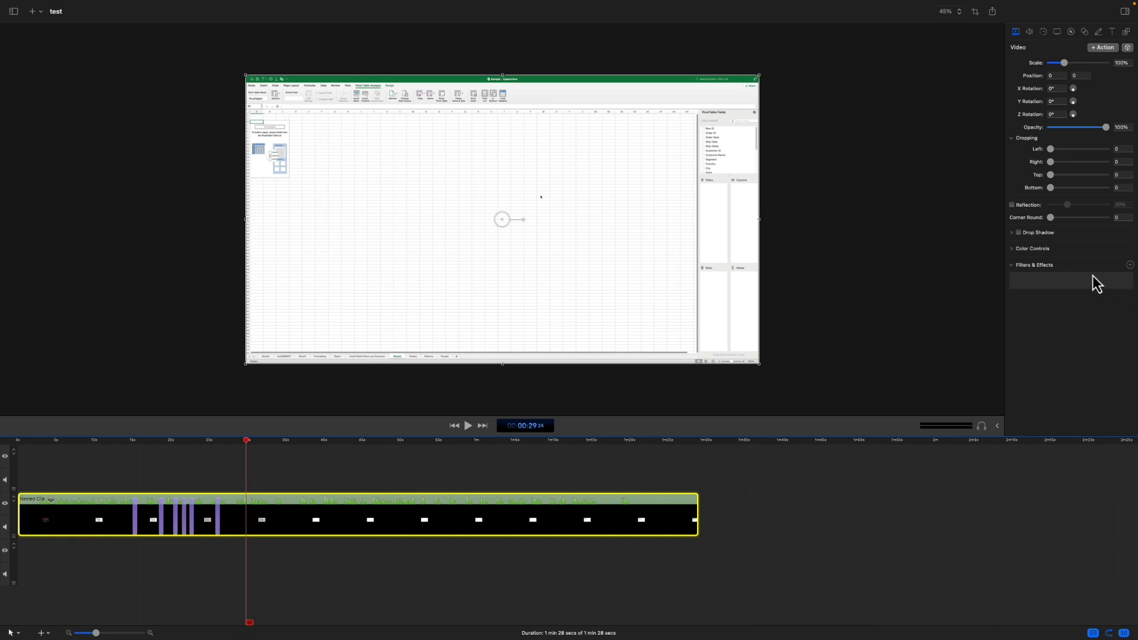
left_click(1130, 264)
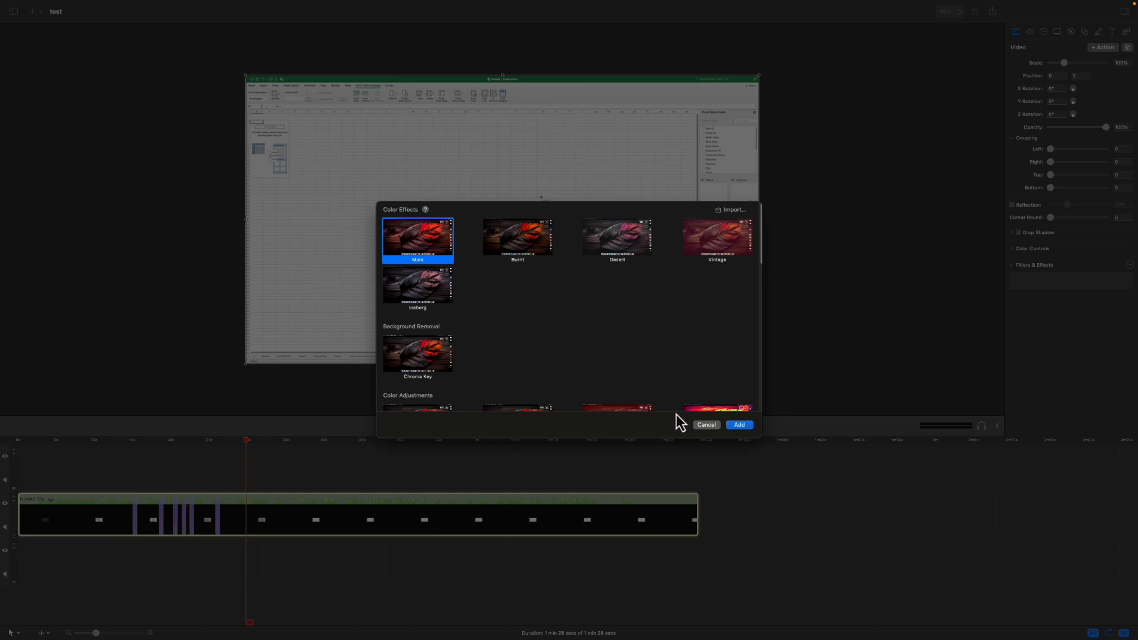
left_click(706, 424)
Step: View the nested clip's audio, video motion and screen recording properties
left_click(1029, 32)
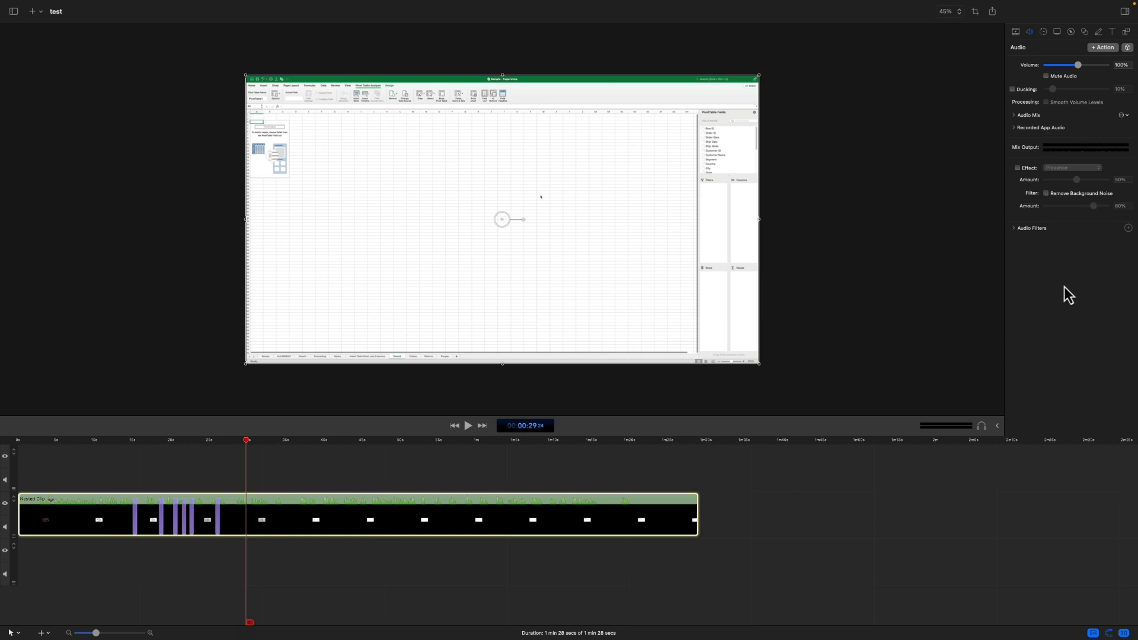
left_click(1043, 32)
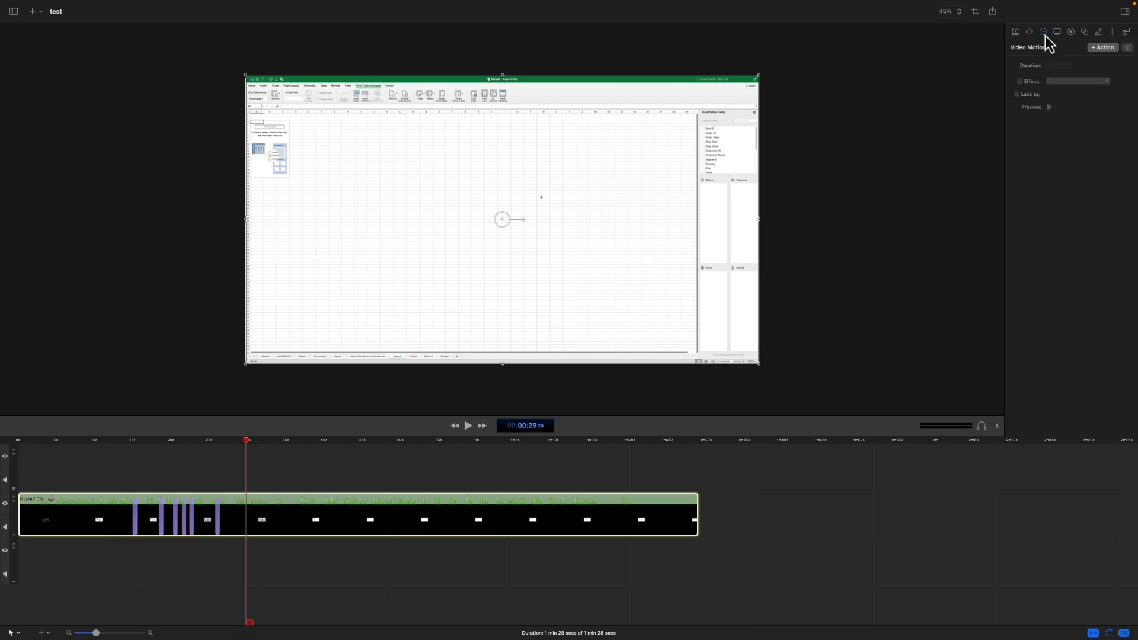
left_click(1058, 32)
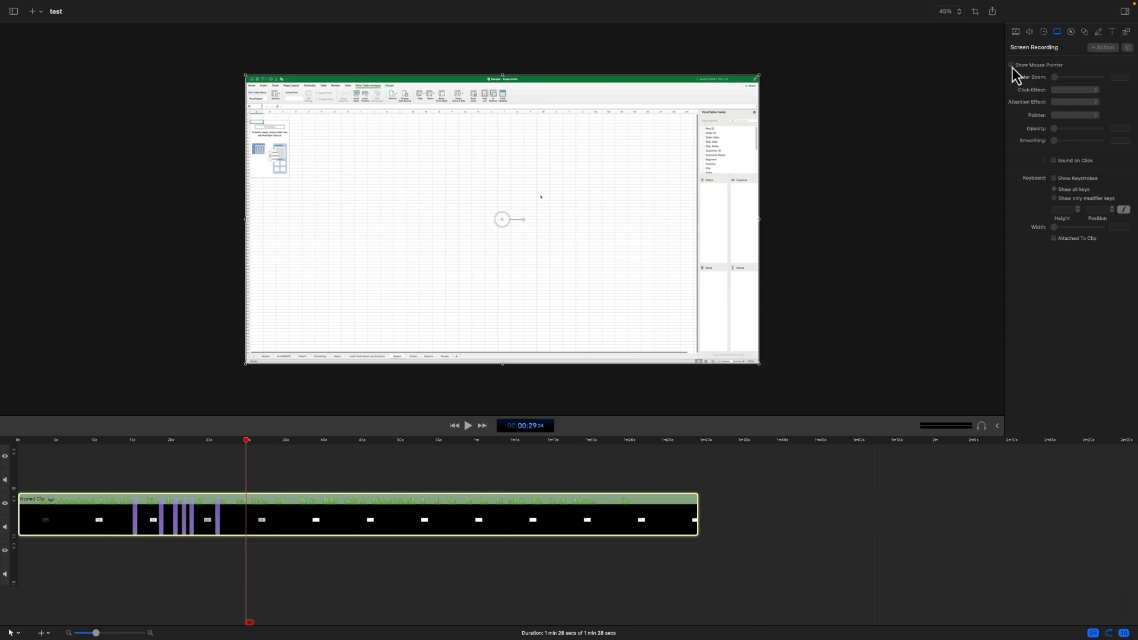
Step: Open the nested clip's contents, select the screen recording segment after 40 seconds and place the playhead at about 45 seconds
left_click(427, 520)
double_click(428, 519)
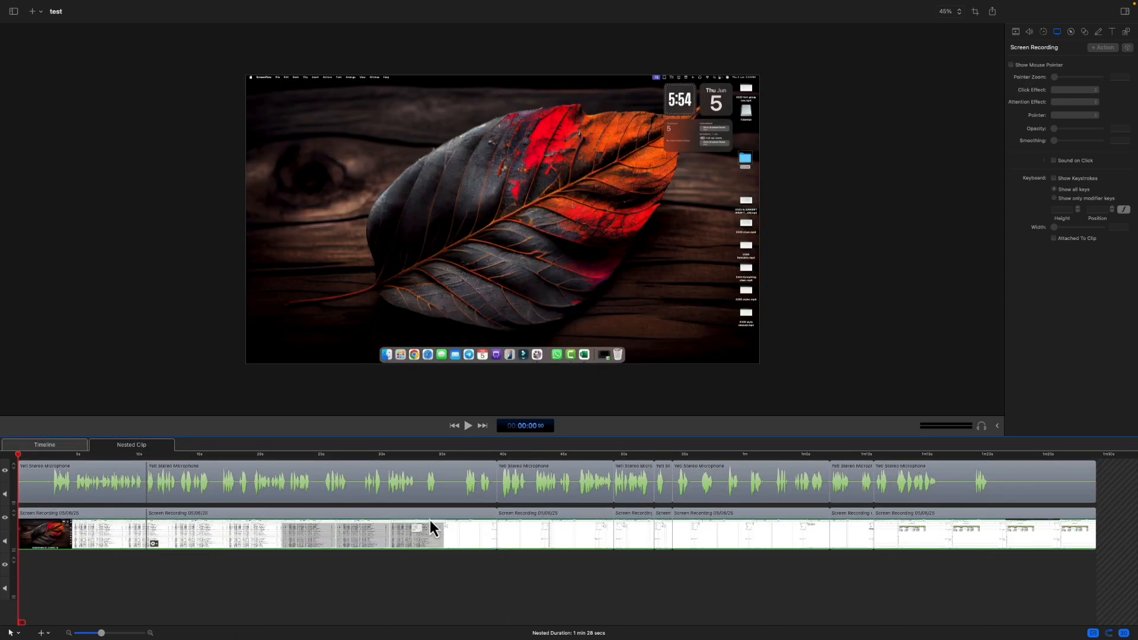
left_click(542, 541)
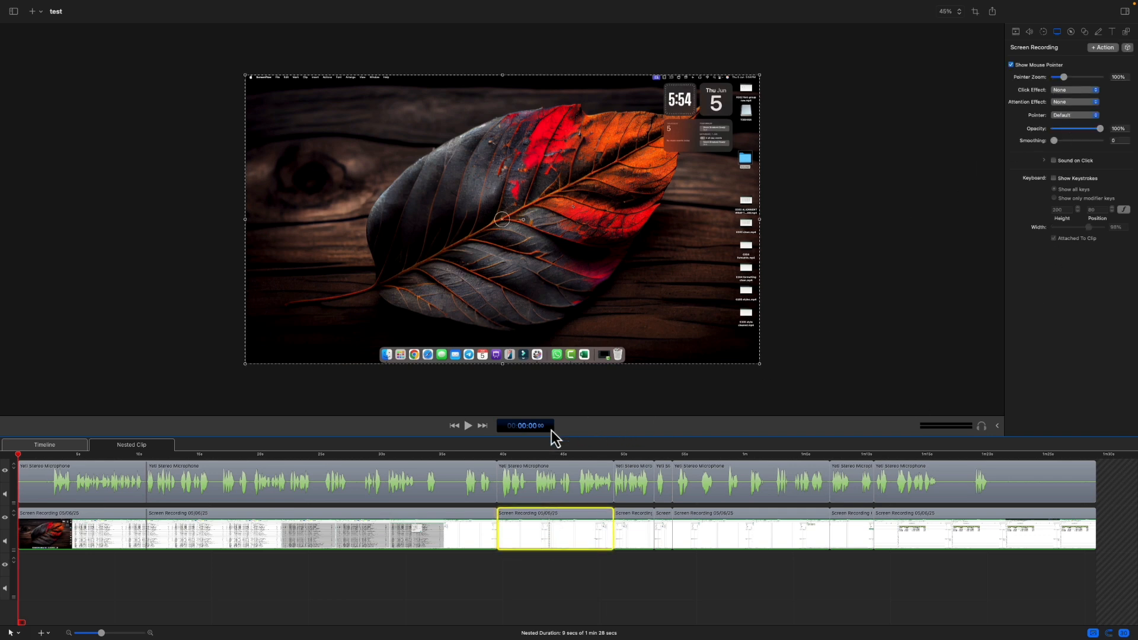
left_click(560, 454)
left_click_drag(560, 453, 564, 456)
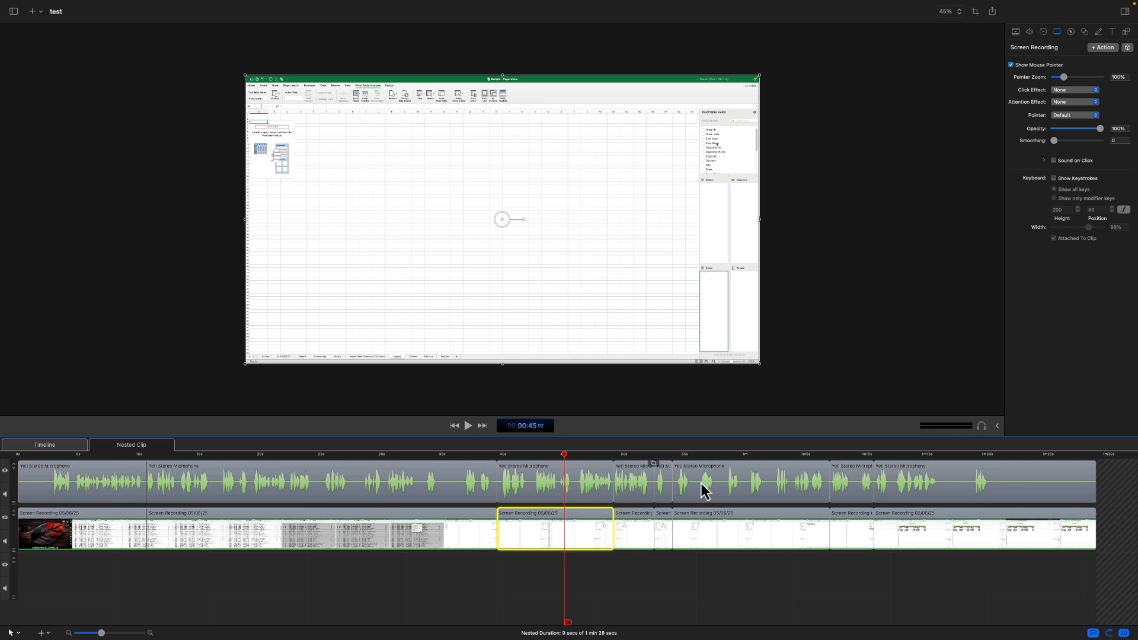
Step: Set the 28-second screen recording segment's pointer zoom to 181%, its click effect to Radar and its attention effect to Circle
left_click(1012, 66)
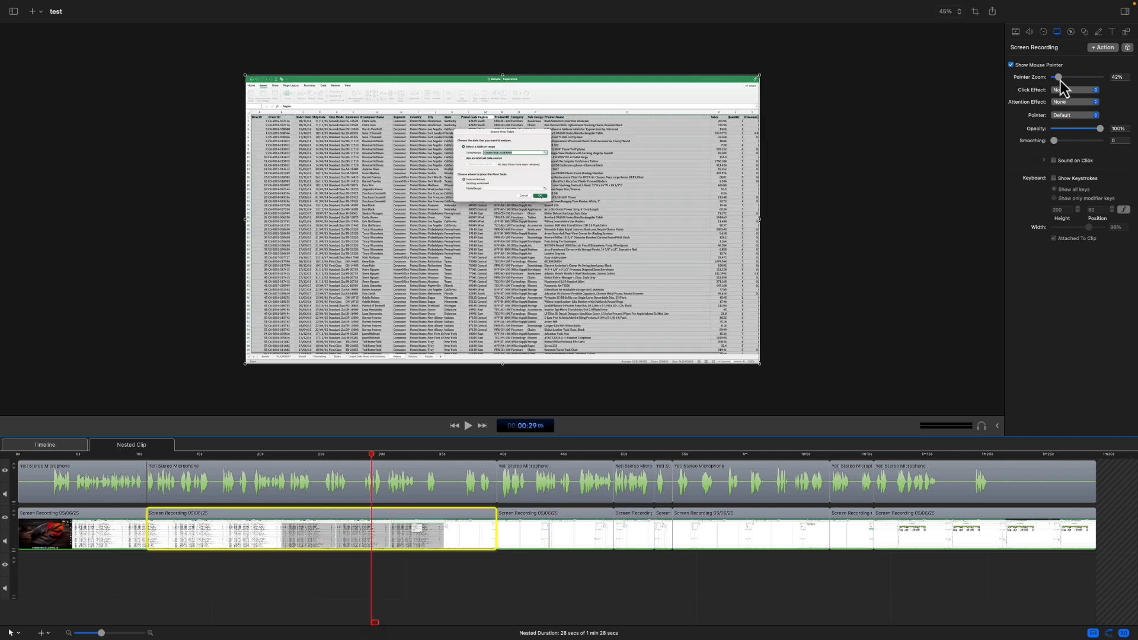
left_click_drag(1063, 79, 1079, 81)
left_click(1081, 93)
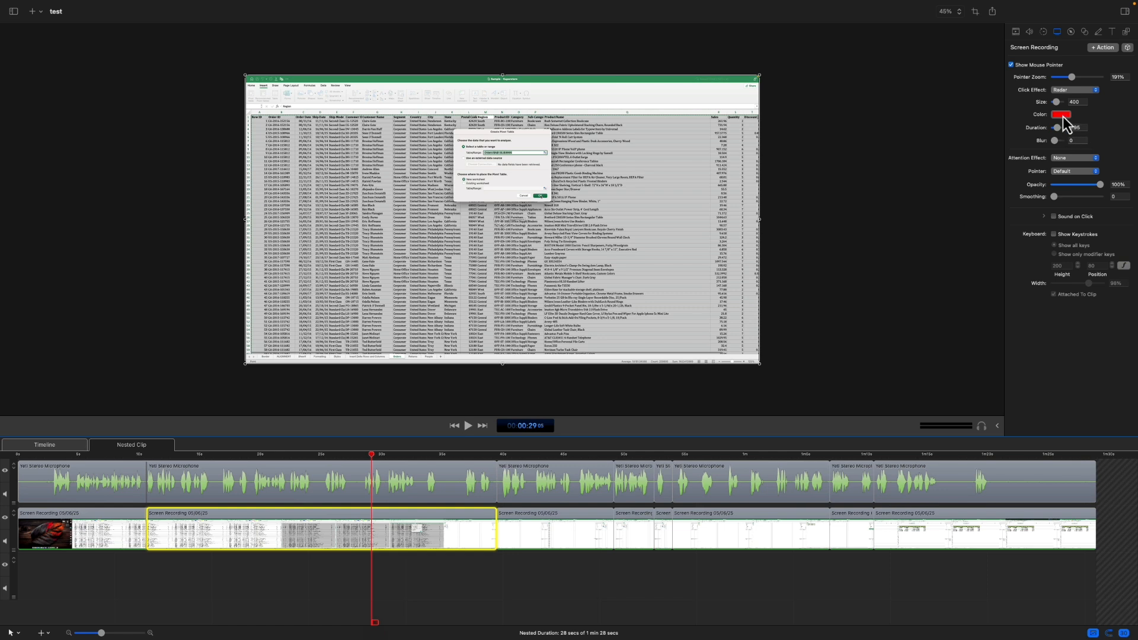
left_click(1065, 168)
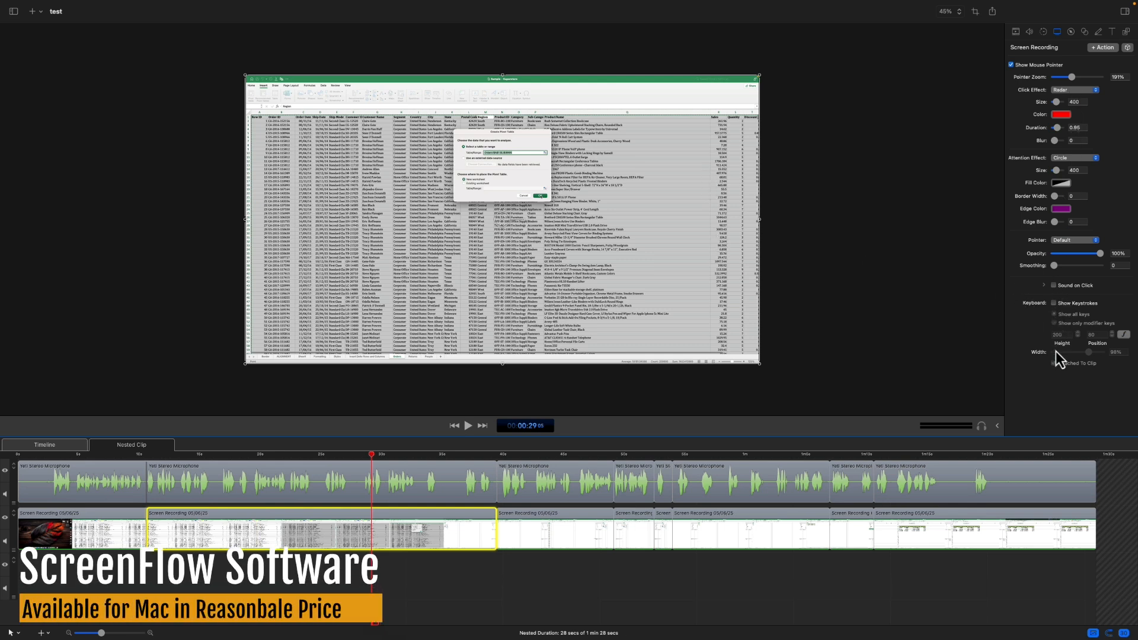
Step: Turn on the click sound and the display of all keystrokes for the segment, and reduce the keystroke overlay's width
left_click(1053, 286)
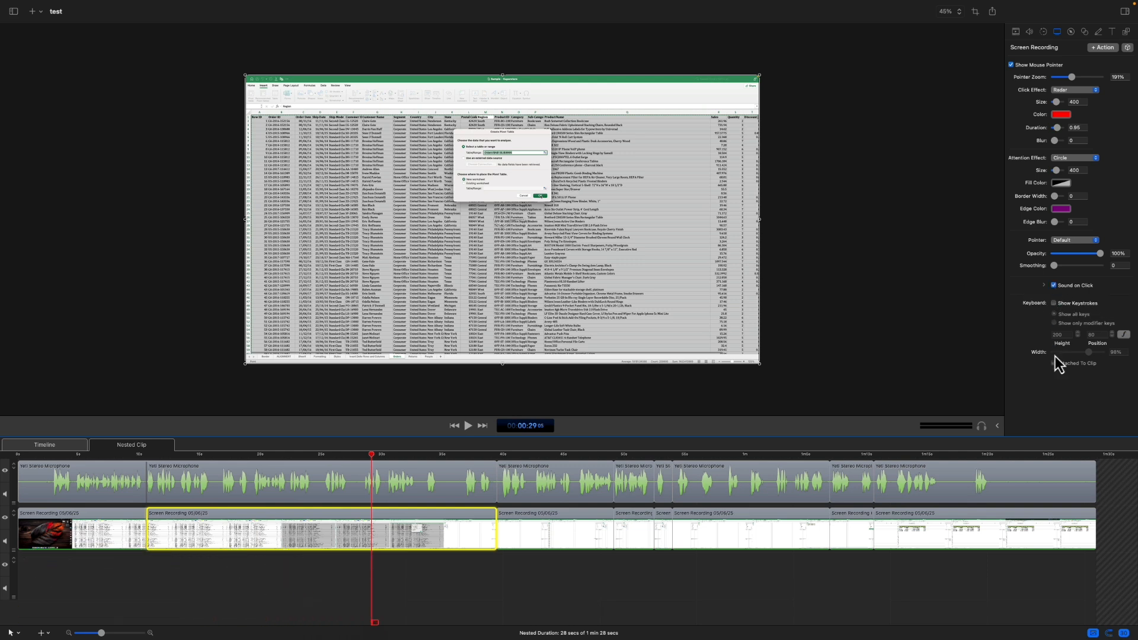
left_click(1053, 304)
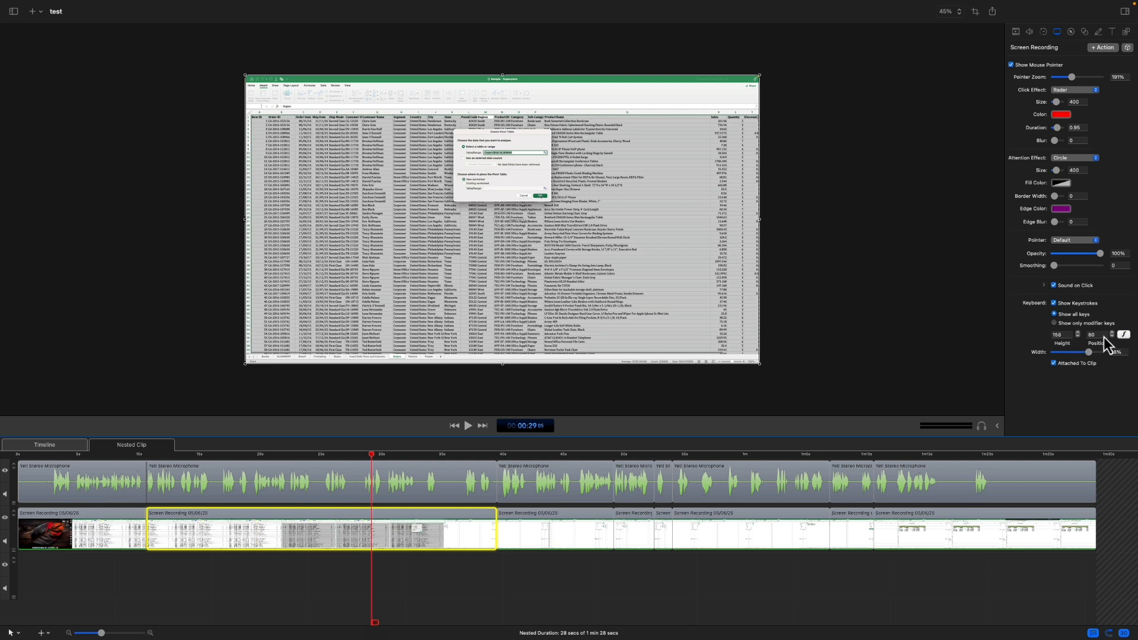
mouse_move(1089, 355)
left_mouse_down()
mouse_move(1069, 355)
mouse_move(1083, 355)
left_mouse_up()
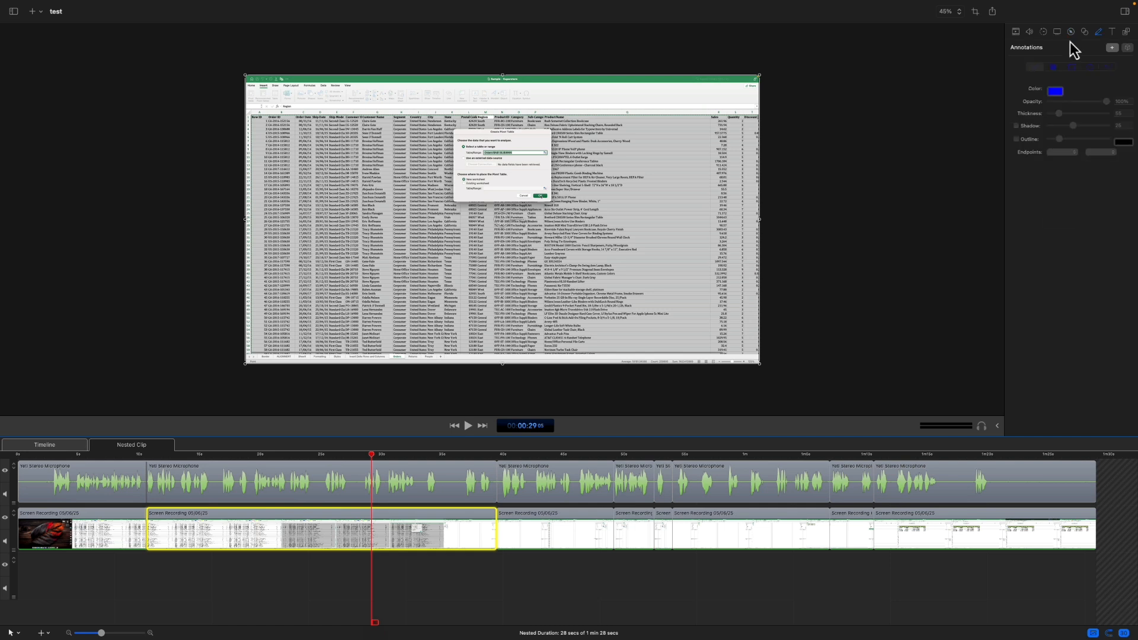
Step: Add an annotations clip at about 29 seconds in the nested clip and view the annotation colour choices
left_click(1111, 47)
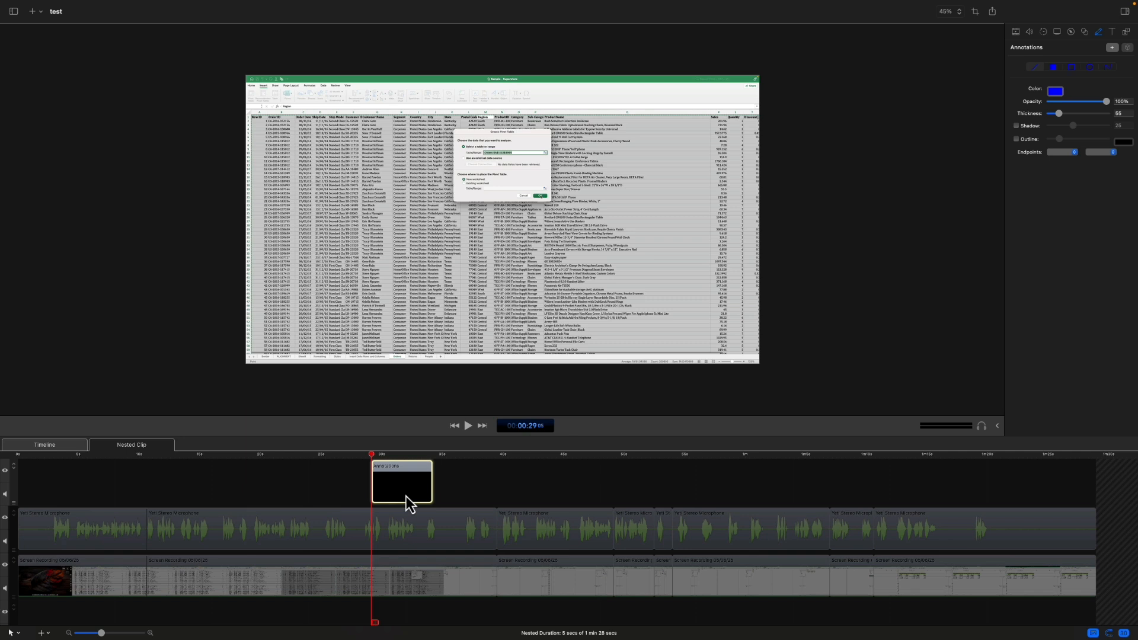
left_click(1054, 92)
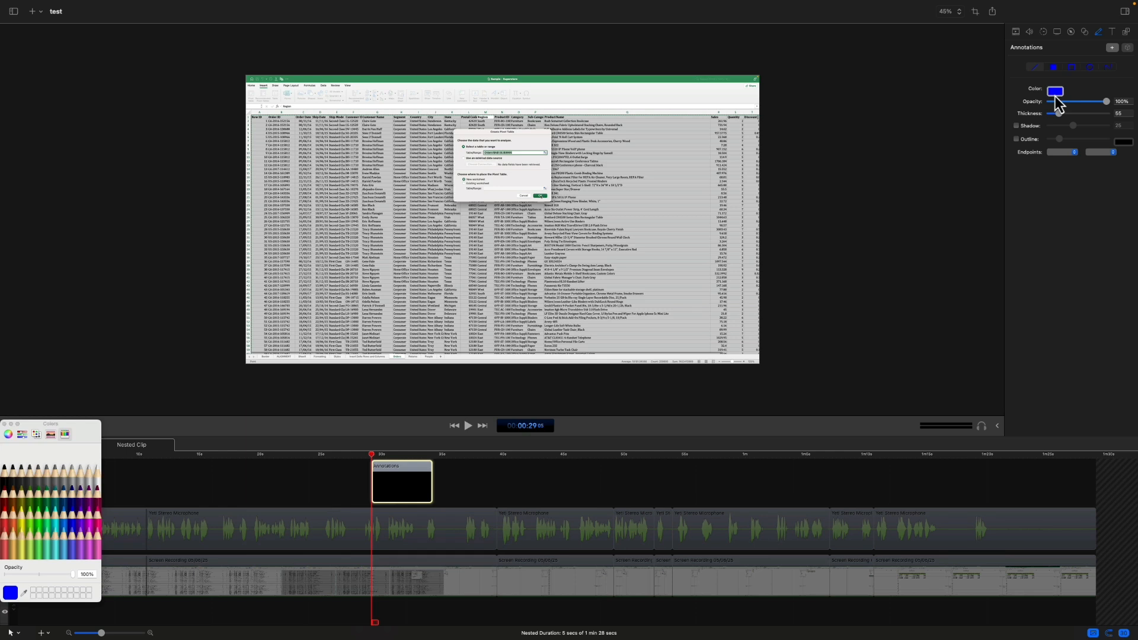
left_click(4, 424)
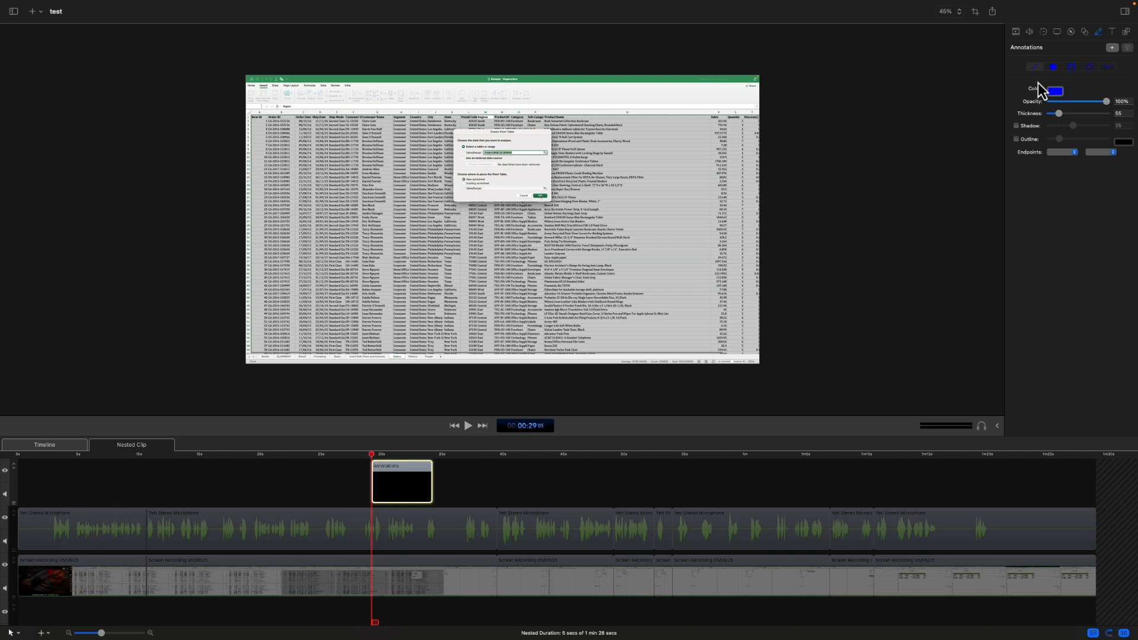
Step: Draw a blue outlined rectangle annotation with a shadow around the pivot table dialog in the video frame
left_click(1053, 70)
left_click(1072, 69)
left_click(1108, 67)
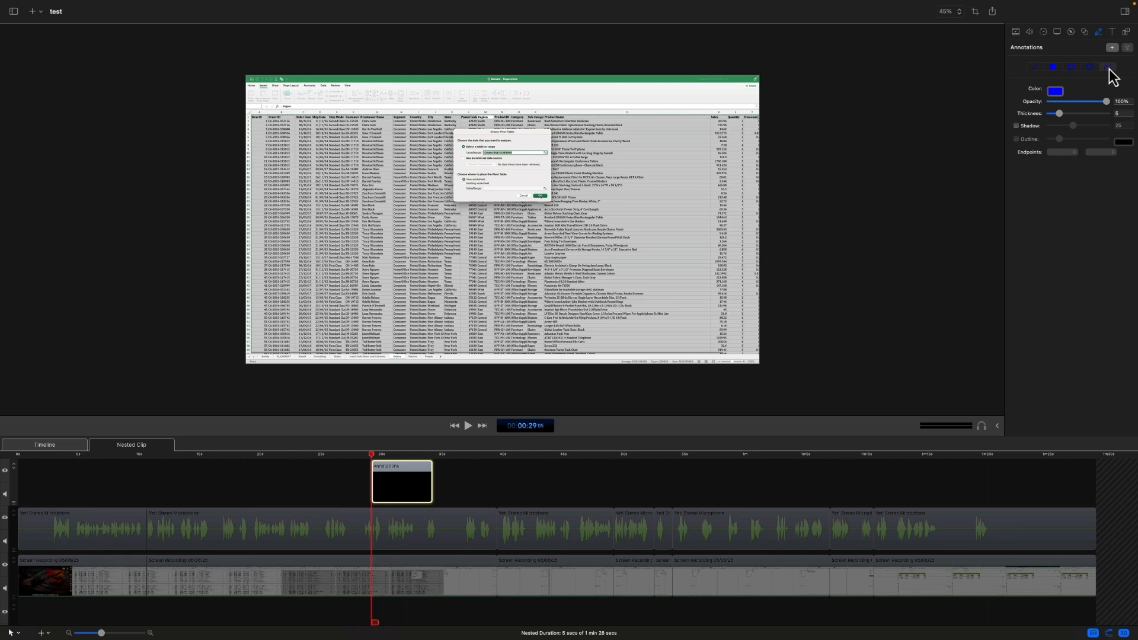
left_click(1071, 67)
left_click(1016, 126)
mouse_move(448, 126)
left_mouse_down()
mouse_move(517, 201)
mouse_move(568, 211)
mouse_move(555, 207)
left_mouse_up()
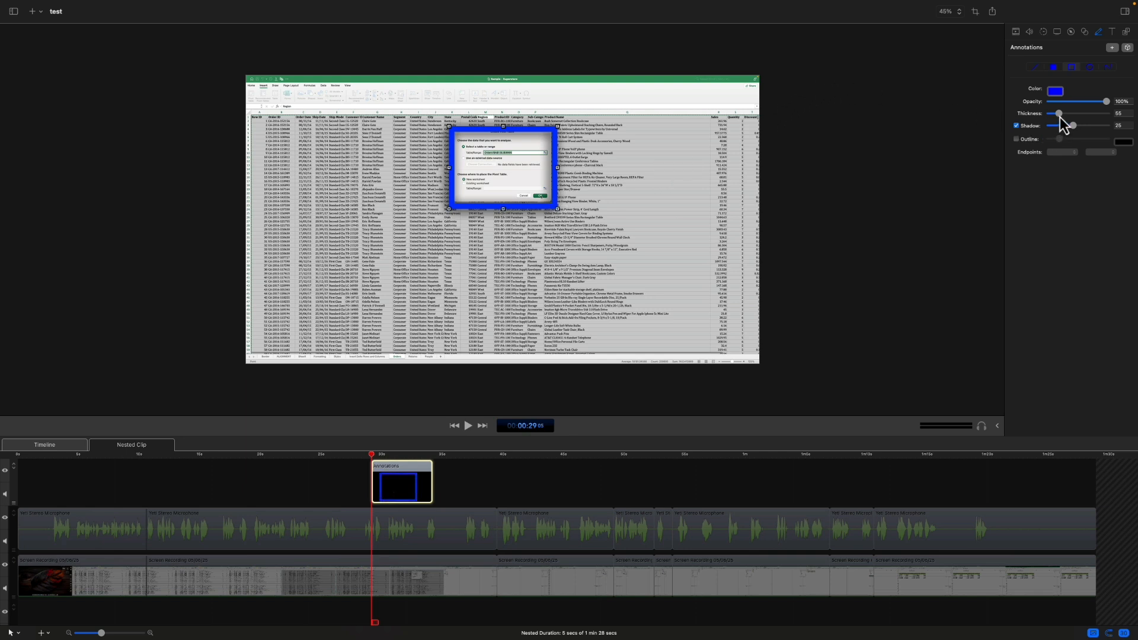
Step: Set the blue rectangle annotation's thickness to 16 and adjust its frame slightly around the pivot table dialog
left_click_drag(1059, 114, 1052, 114)
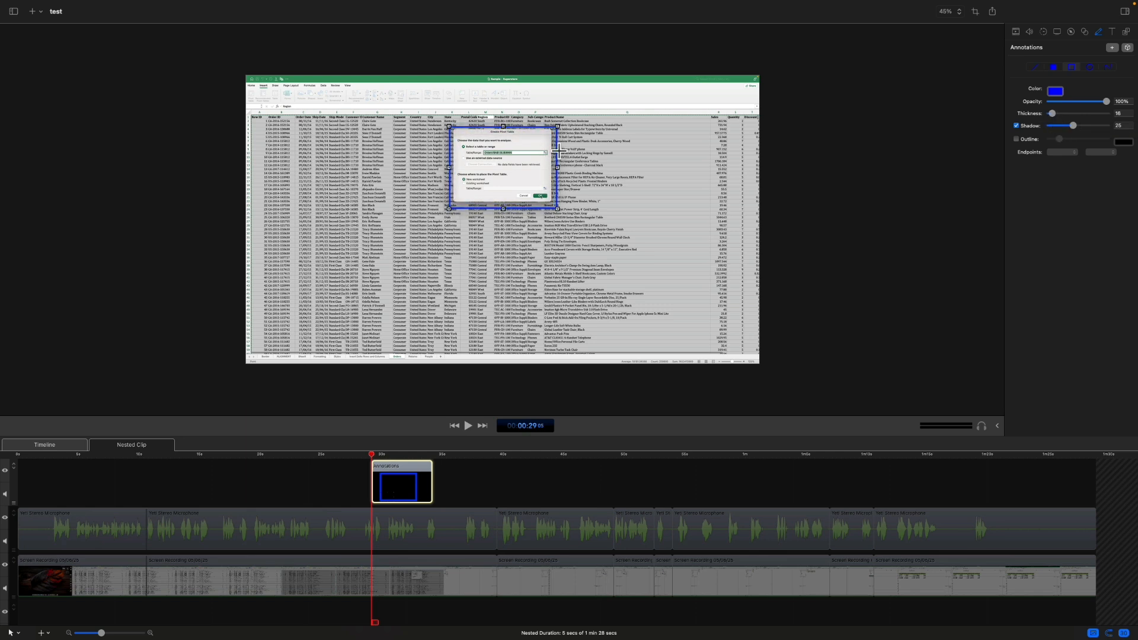
left_click_drag(558, 152, 556, 151)
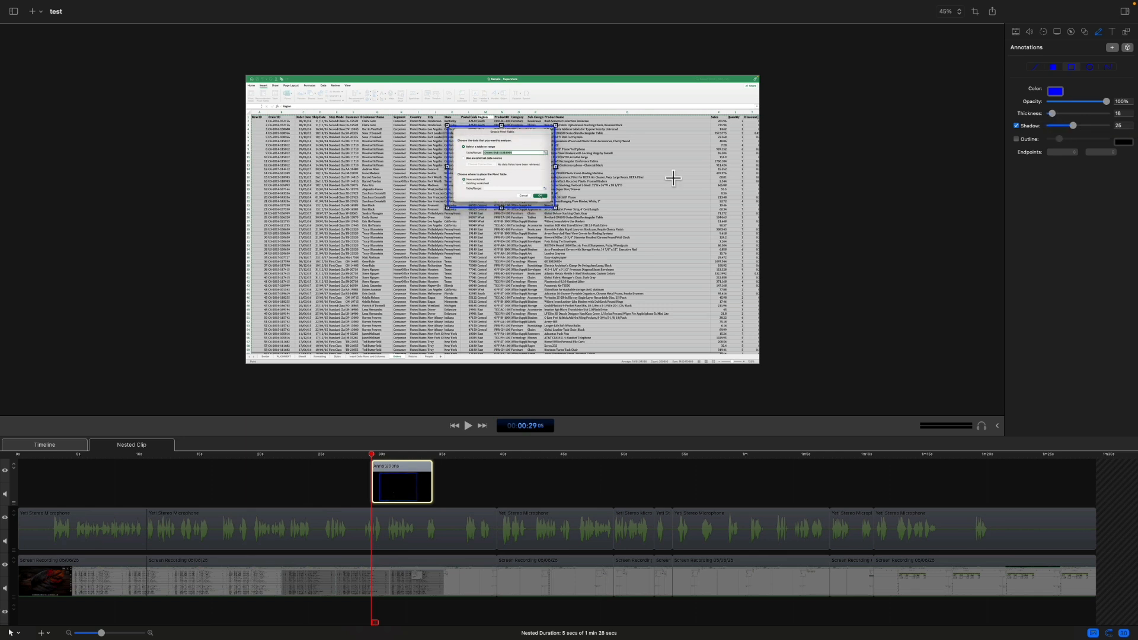
Step: Add a starting transition and an ending transition to the annotations clip in the nested clip
left_click(390, 486)
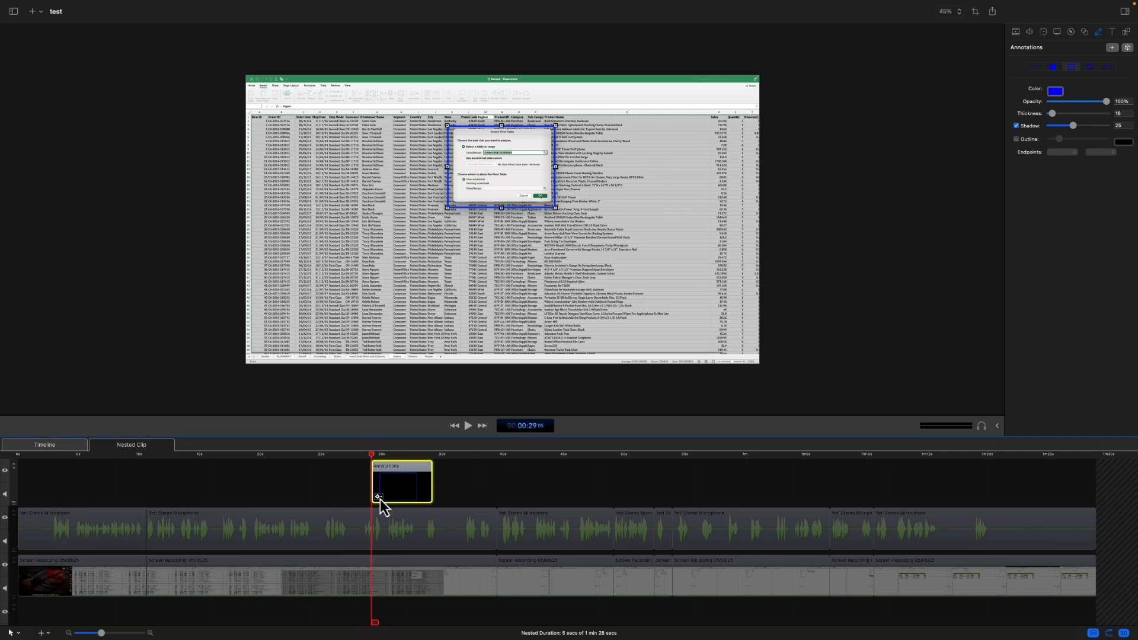
left_click(381, 499)
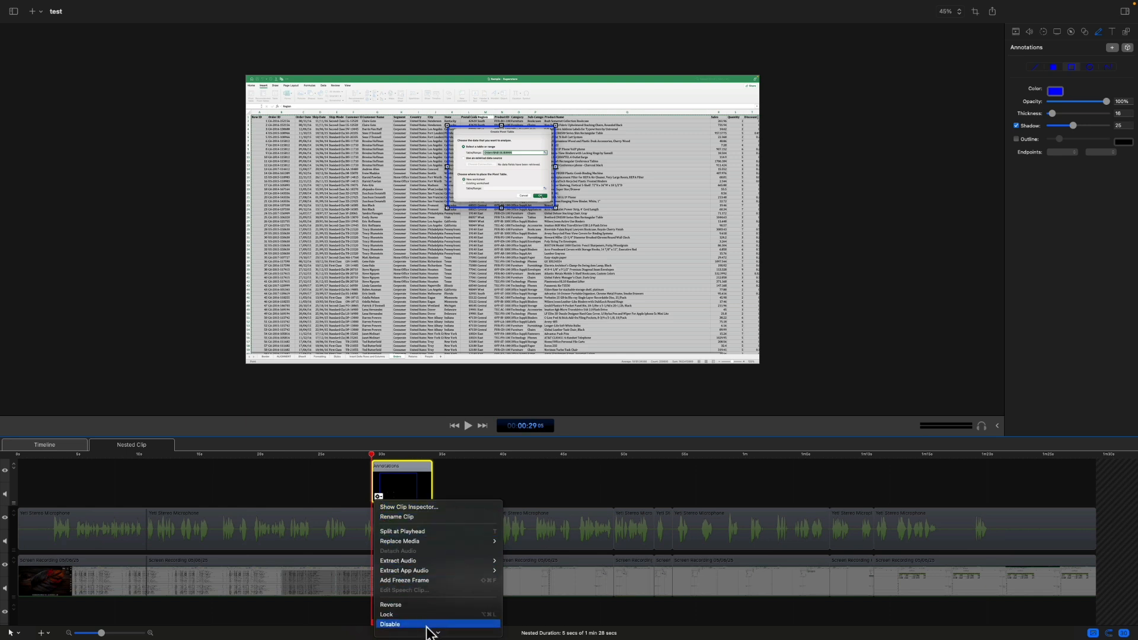
mouse_move(432, 633)
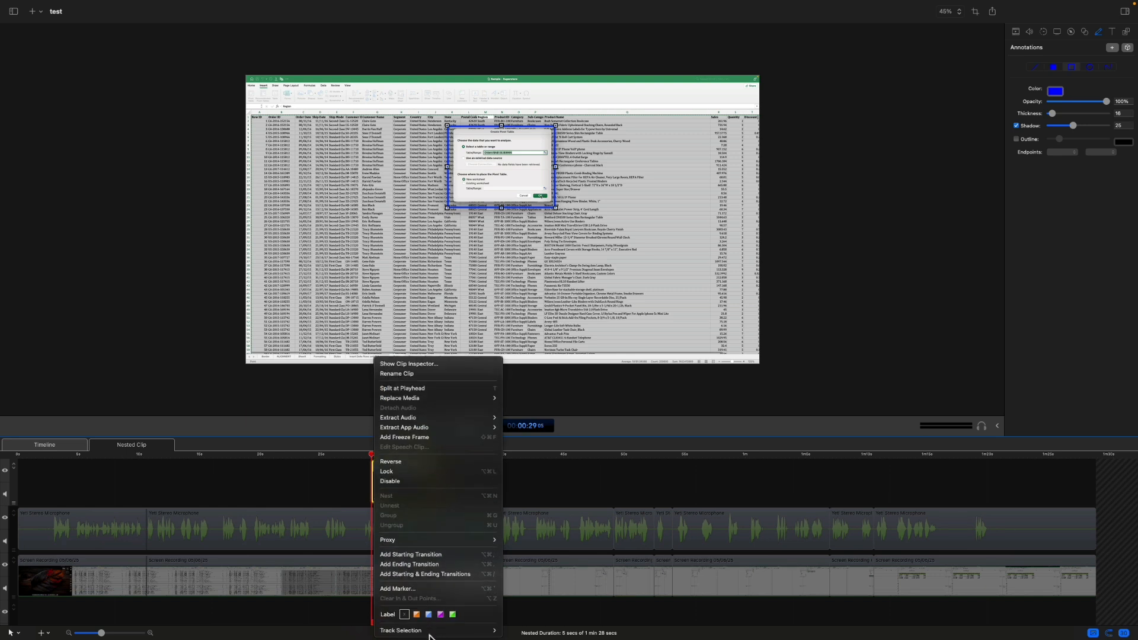
left_click(461, 557)
right_click(391, 498)
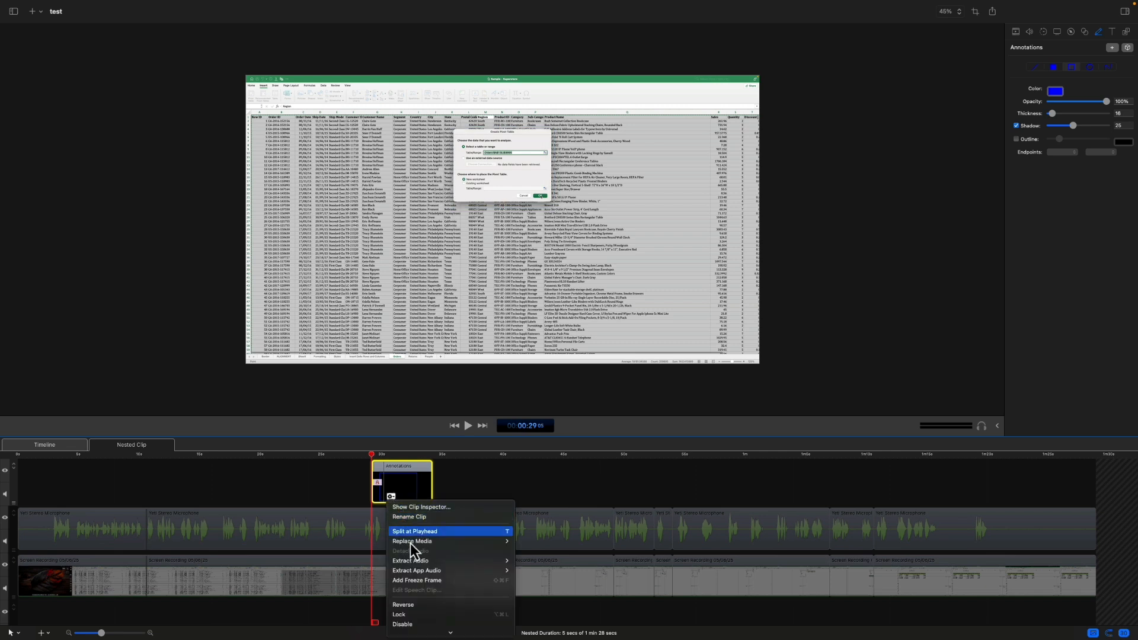
mouse_move(445, 638)
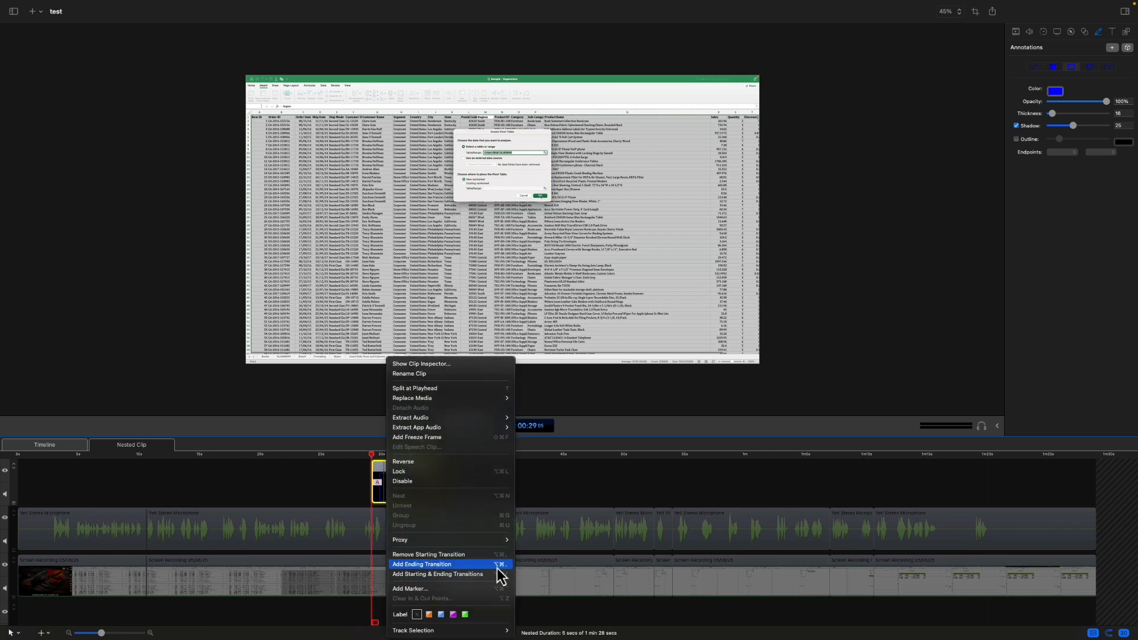
left_click(497, 565)
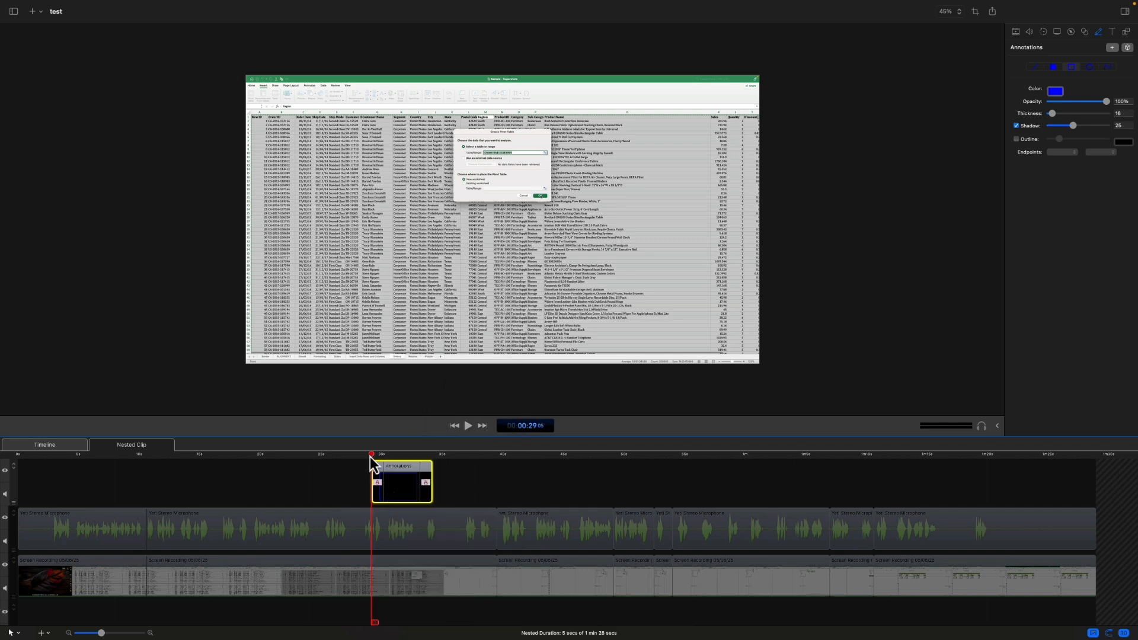
left_click(388, 568)
mouse_move(371, 455)
left_mouse_down()
mouse_move(358, 457)
mouse_move(457, 467)
mouse_move(370, 465)
left_mouse_up()
Step: Add a text clip reading "excel" at about 42 seconds in the nested clip
left_click(564, 583)
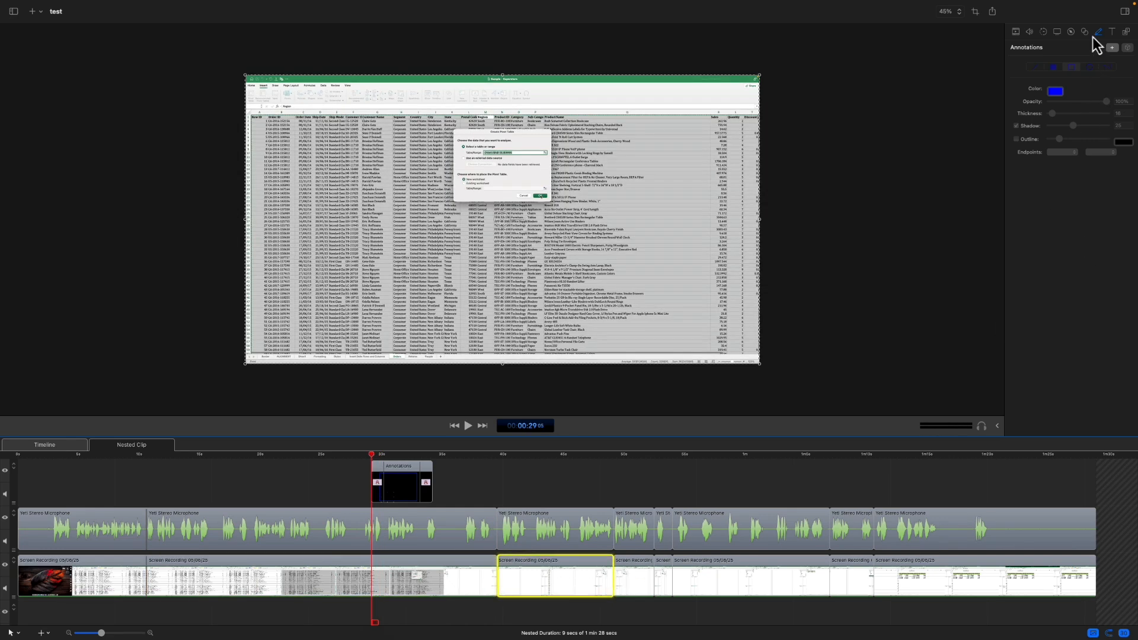
left_click(1112, 33)
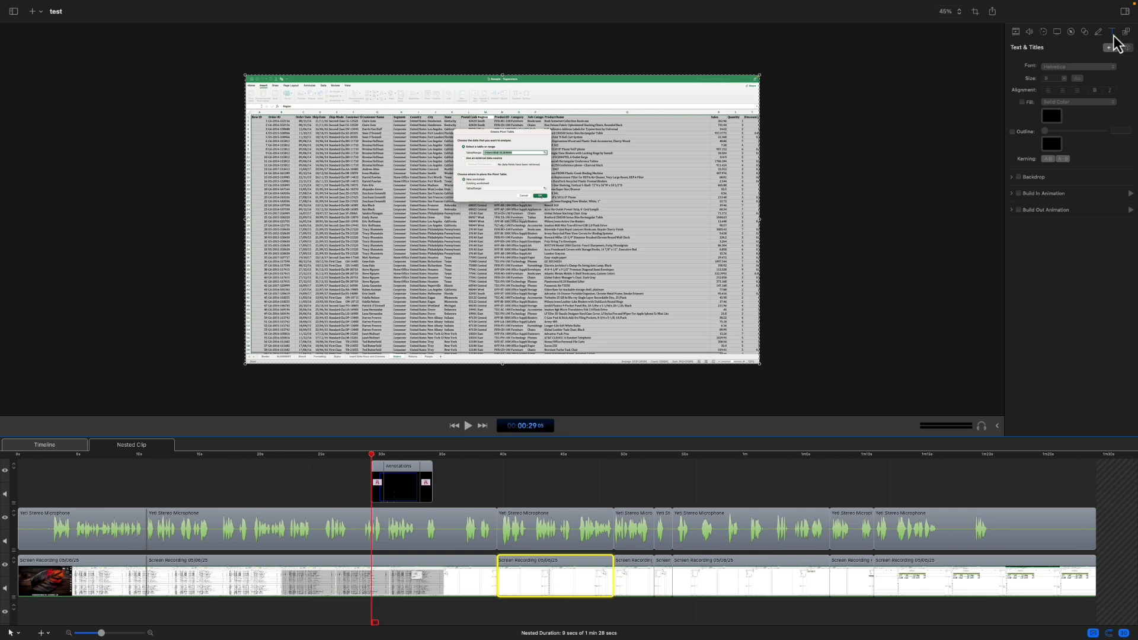
left_click(541, 456)
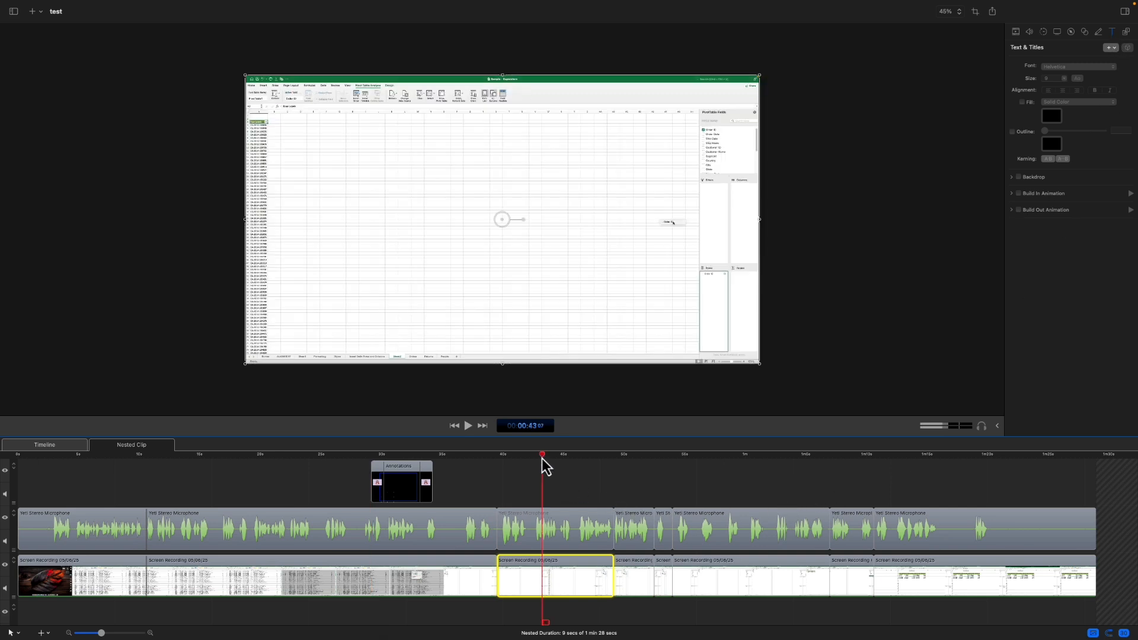
left_click(532, 457)
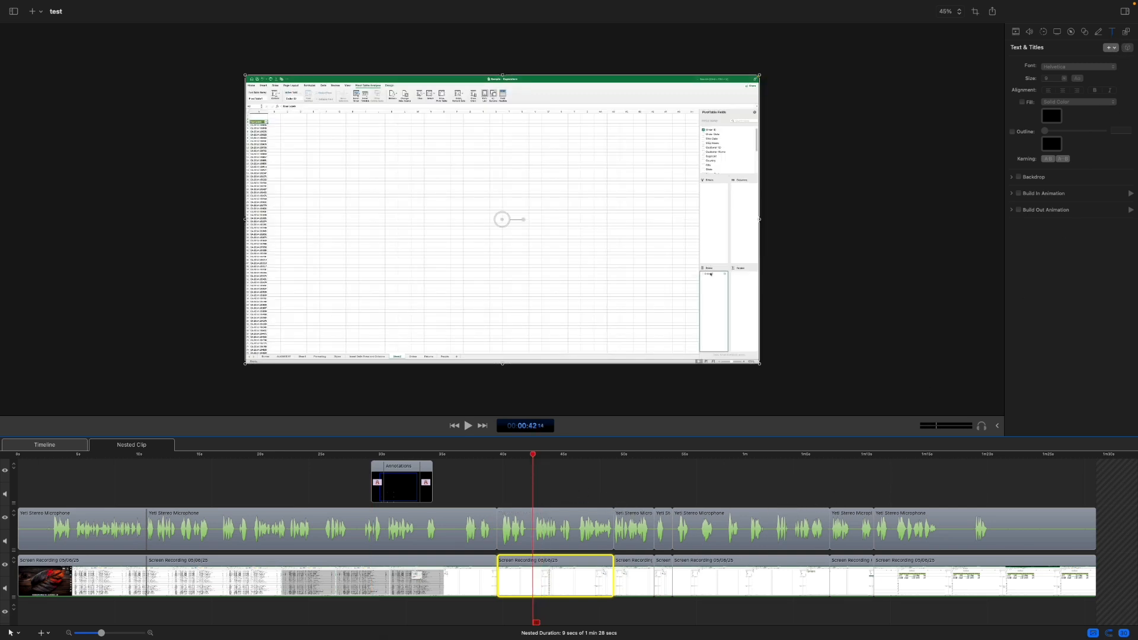
left_click(1112, 48)
left_click(1115, 72)
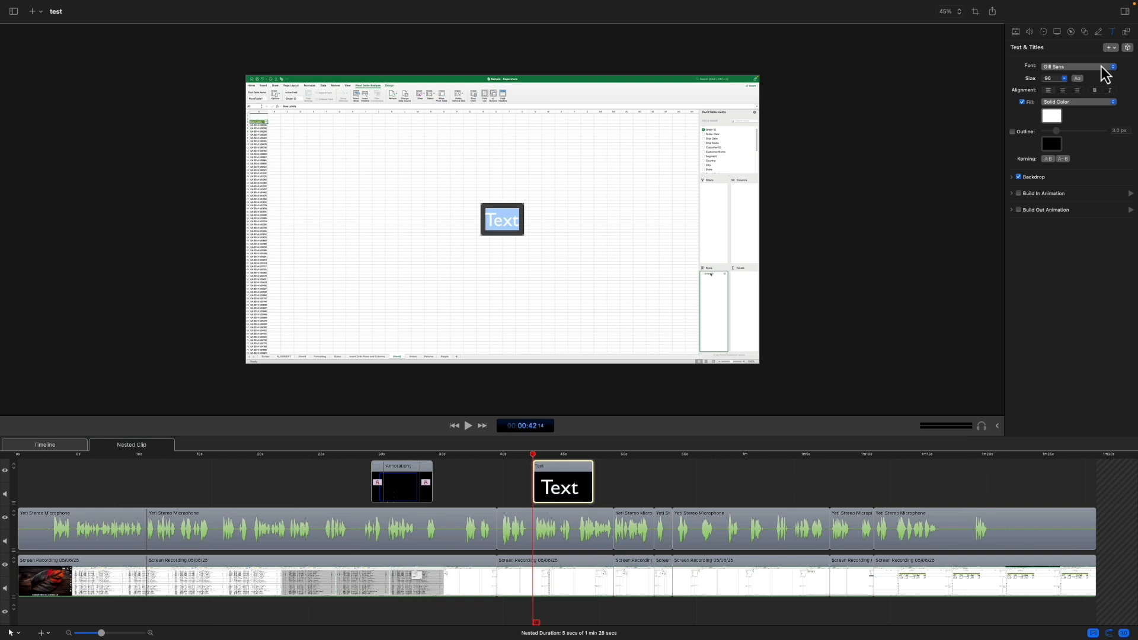
type("excel")
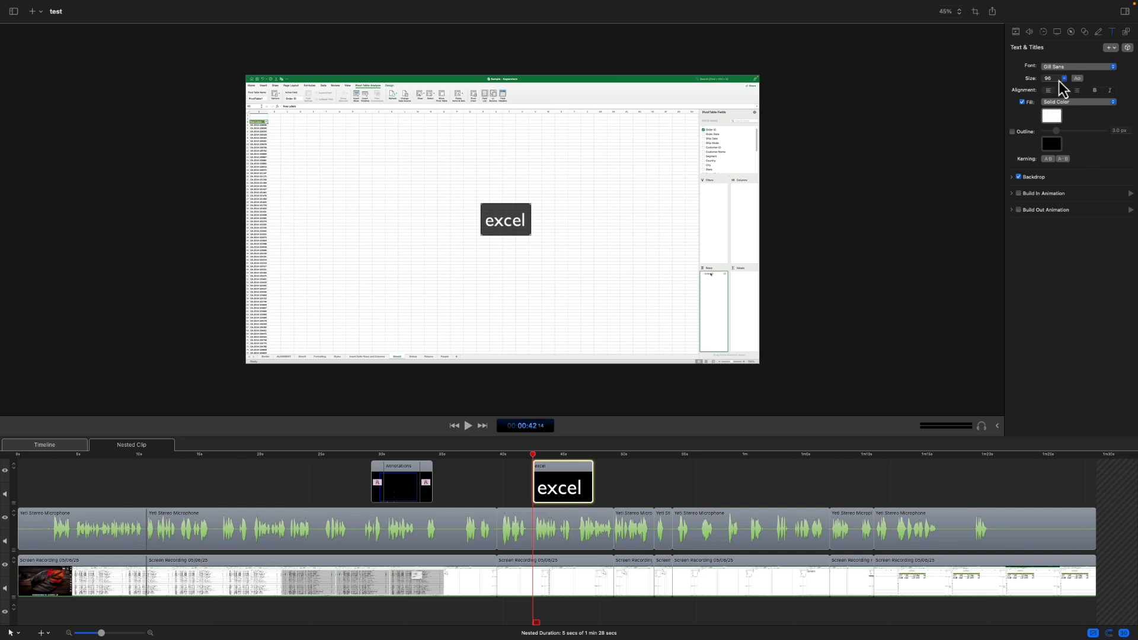
Step: View the available fonts and the fill type choices for the "excel" text, leaving the settings as they are
left_click(1077, 78)
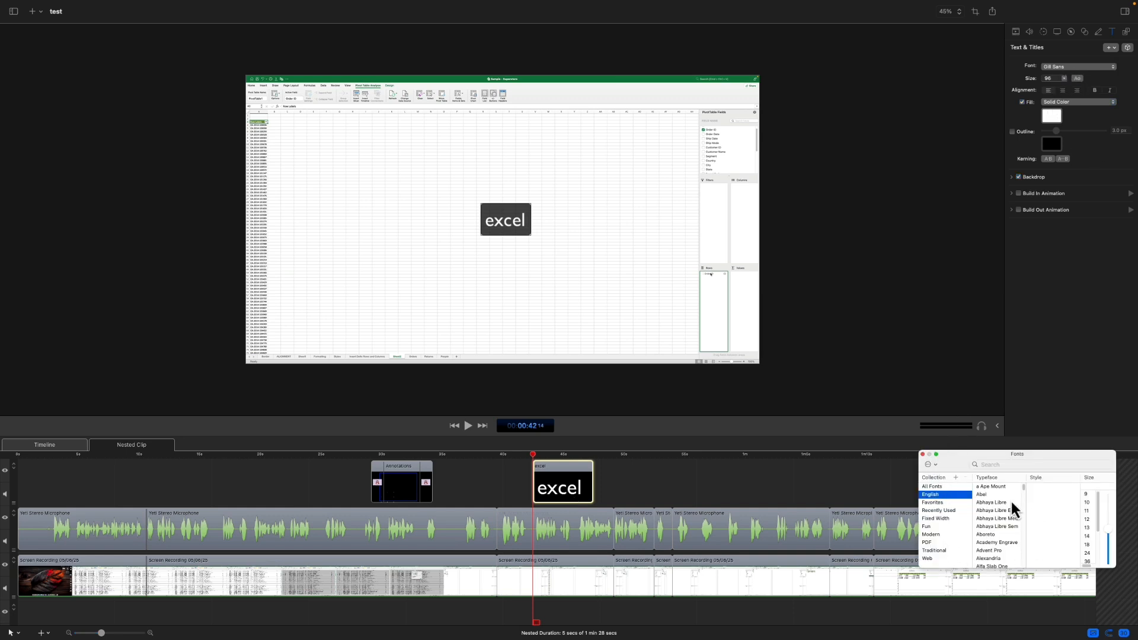
left_click_drag(1031, 454, 988, 266)
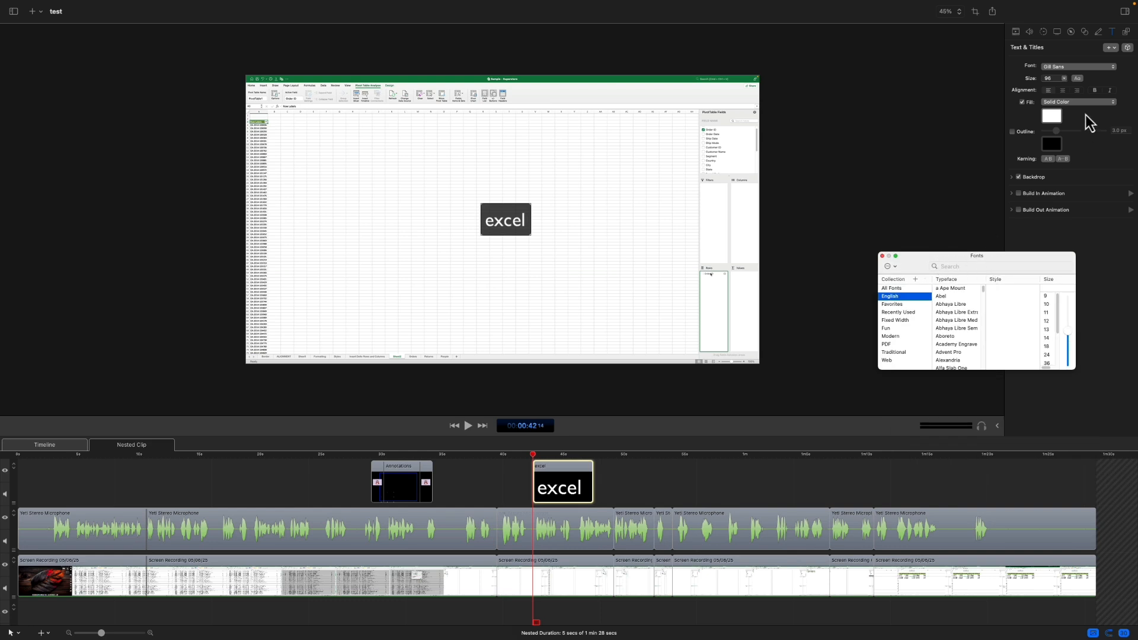
left_click(882, 256)
left_click(1101, 103)
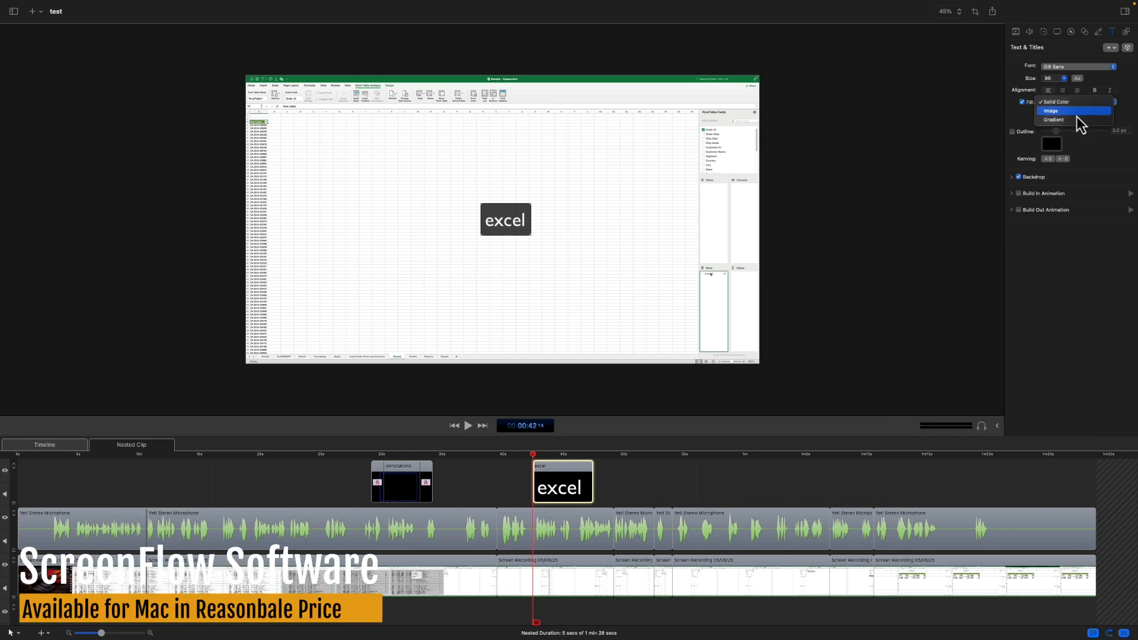
left_click(1066, 276)
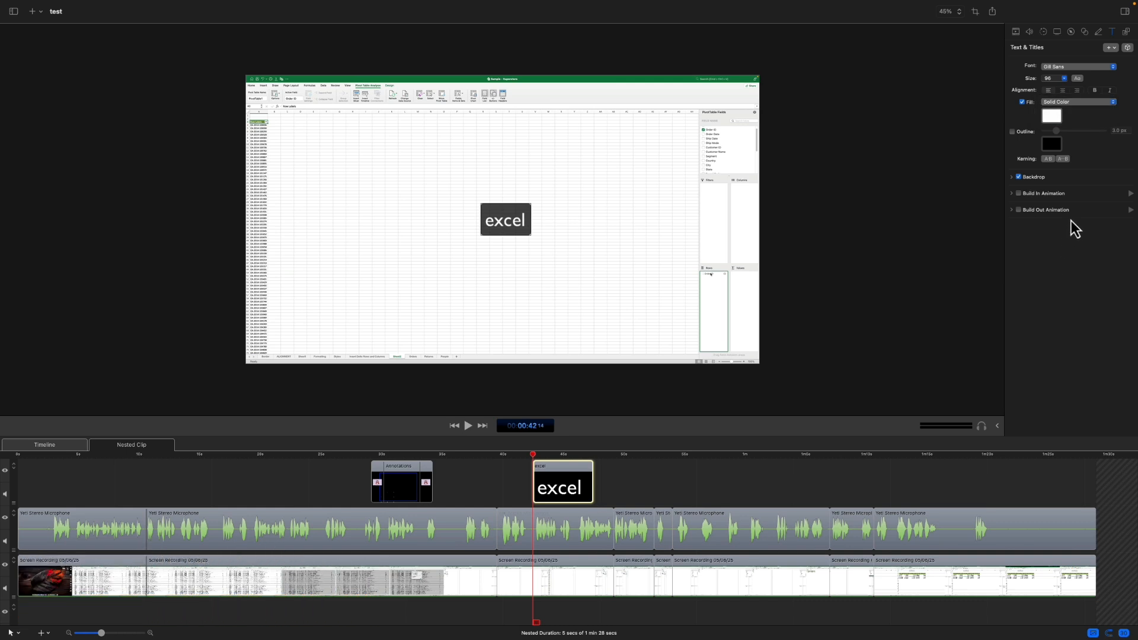
Step: Show the "excel" text's backdrop settings, keeping the backdrop on, and turn on its build-in animation
left_click(1019, 177)
left_click(1018, 177)
left_click(1012, 176)
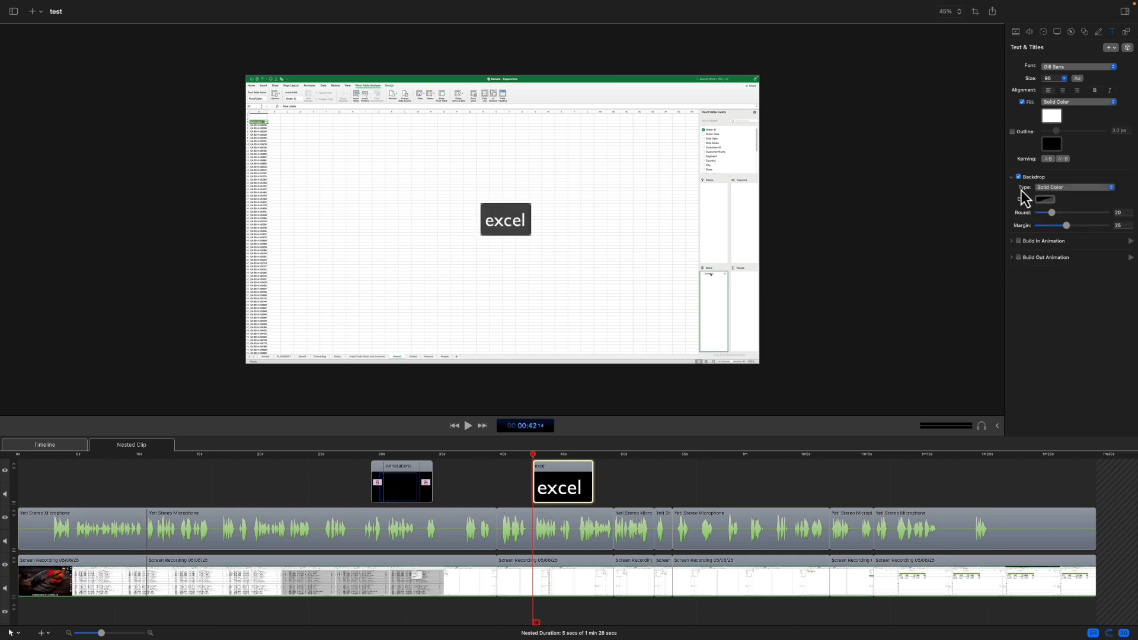
left_click(1011, 241)
left_click(1019, 241)
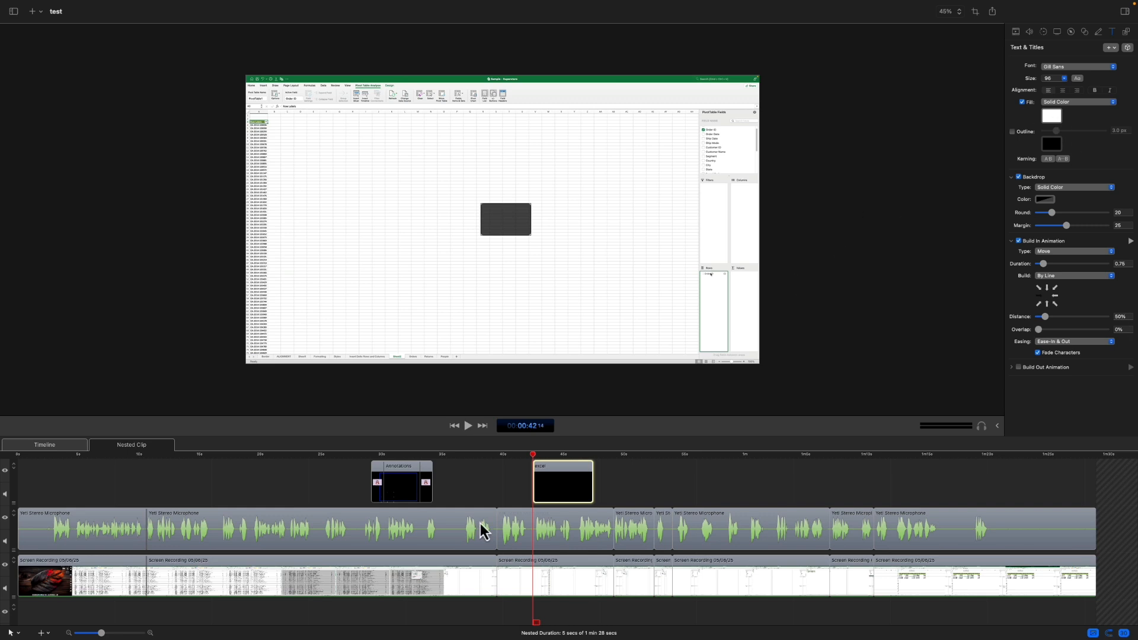
Step: View the sharing destinations and the export settings for the entire project, and leave without exporting
left_click(991, 23)
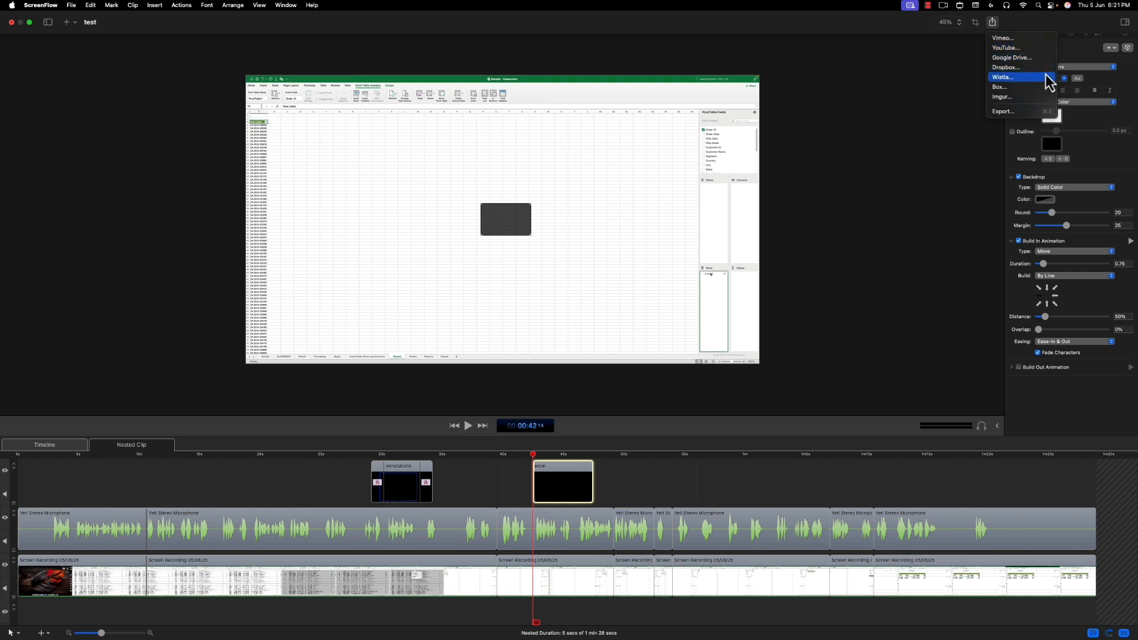
left_click(1018, 114)
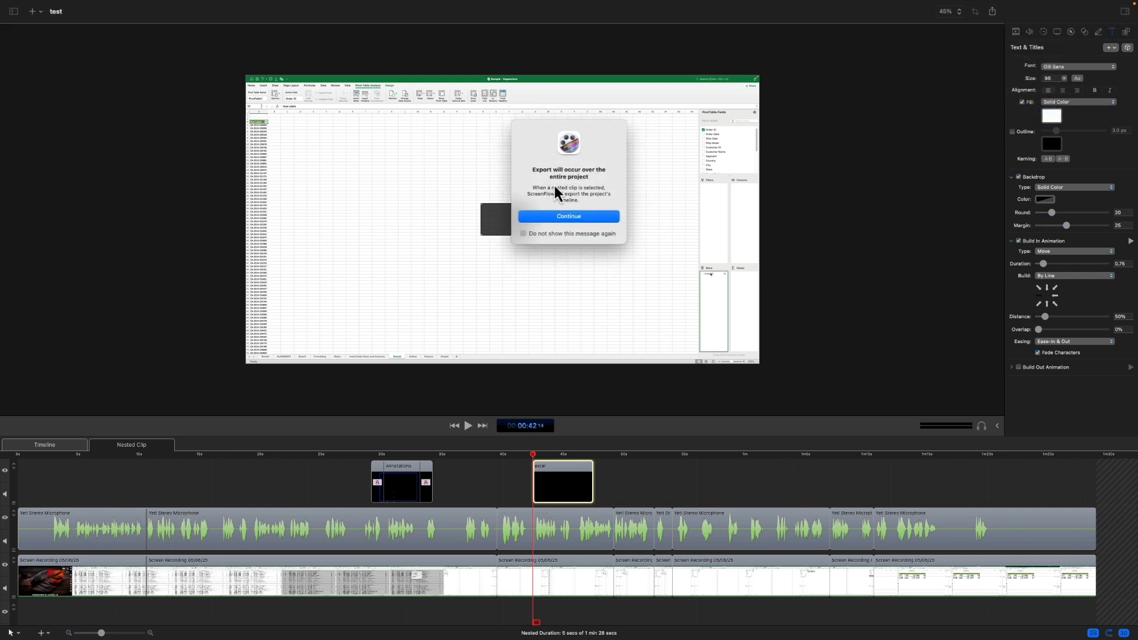
left_click(559, 215)
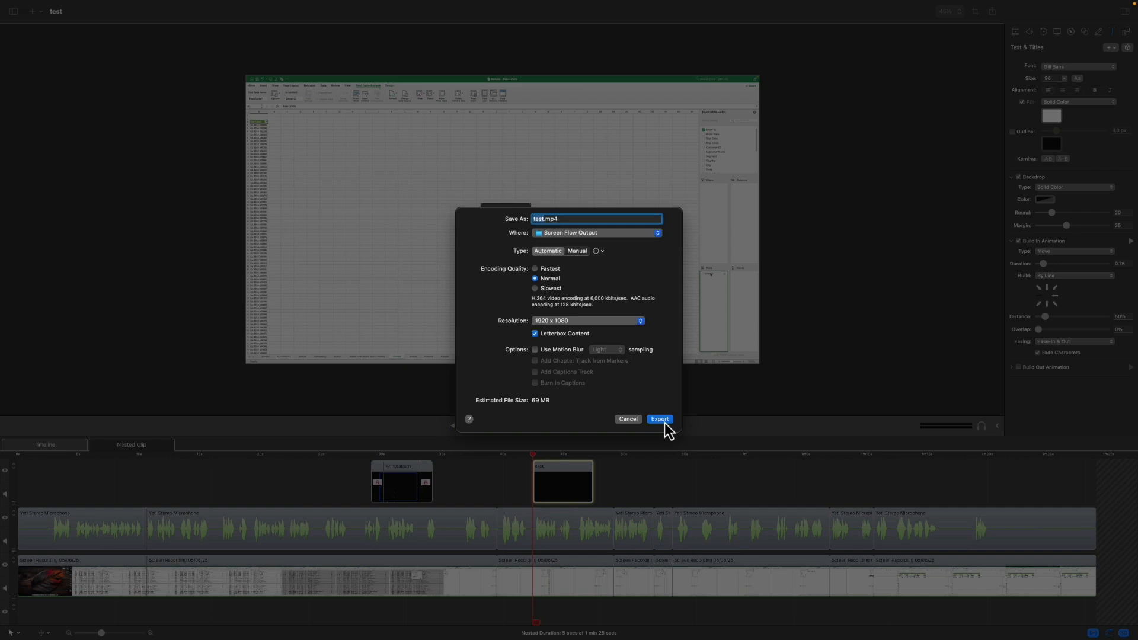
left_click(623, 421)
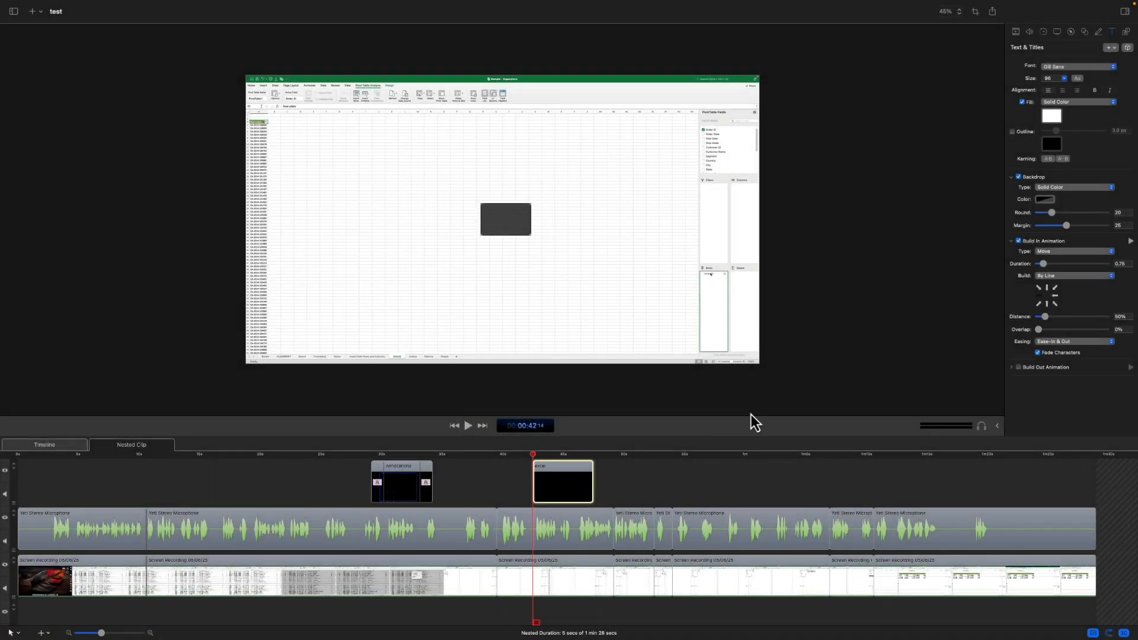